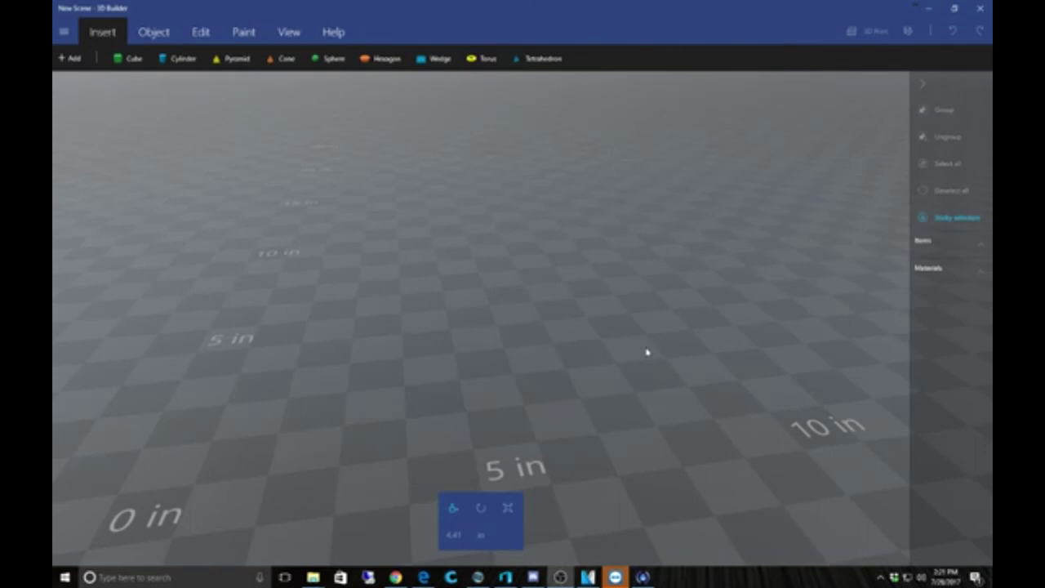
left_click_drag(647, 352, 622, 350)
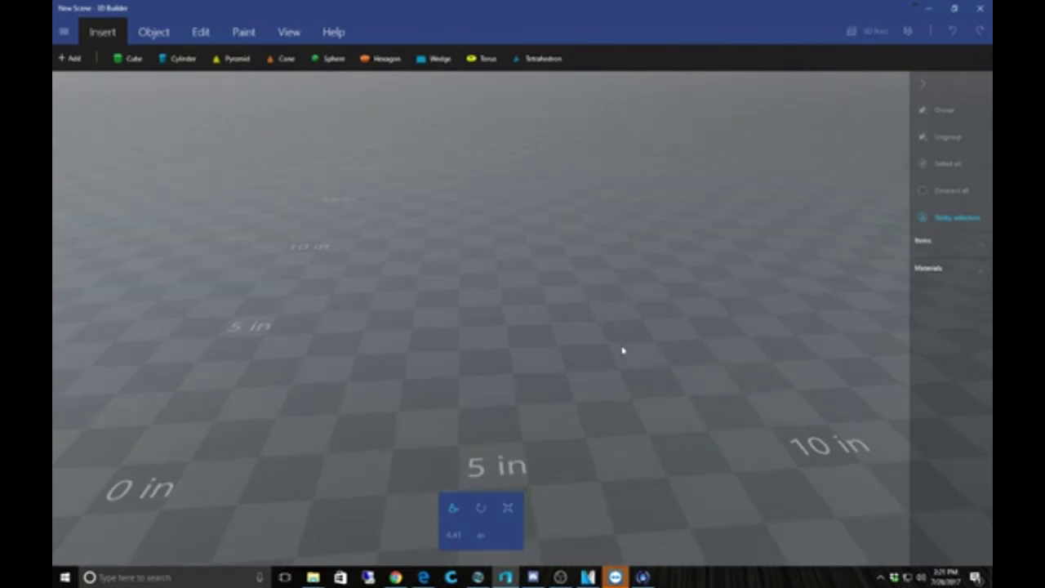
left_click_drag(593, 363, 585, 359)
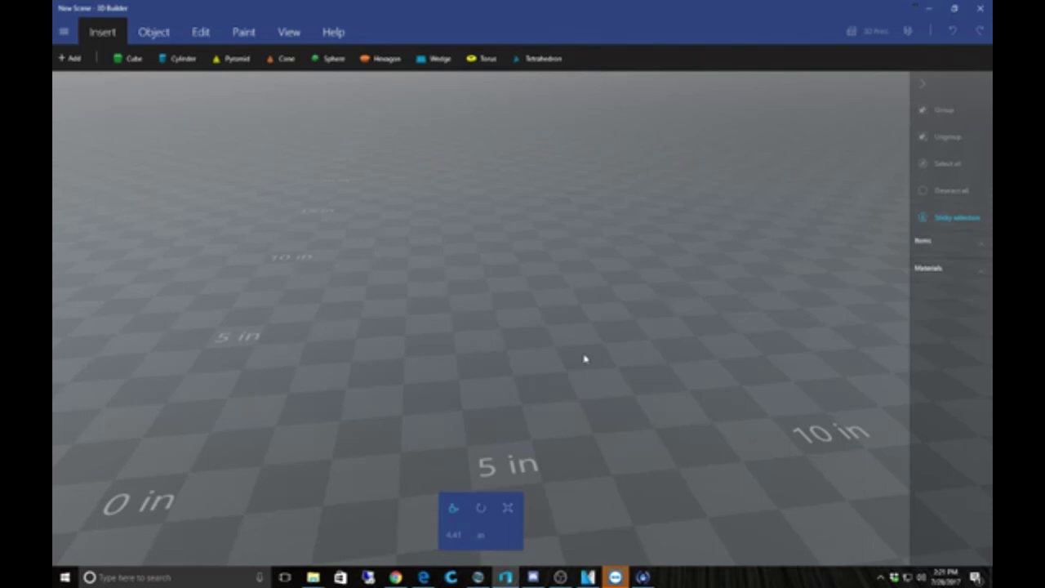
mouse_move(582, 355)
left_mouse_down()
mouse_move(564, 353)
mouse_move(585, 349)
left_mouse_up()
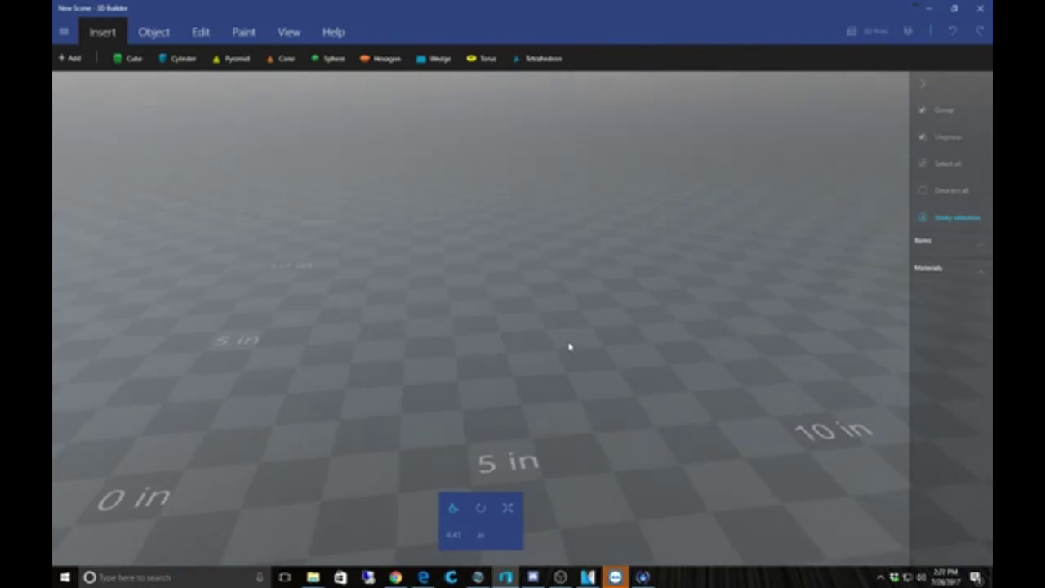
left_click_drag(526, 343, 539, 344)
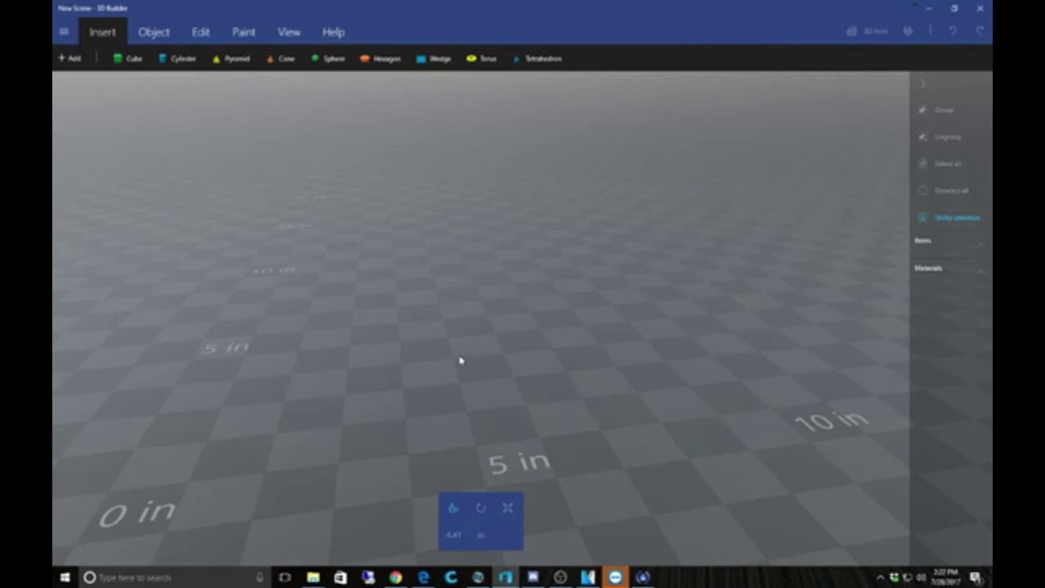
left_click_drag(450, 352, 473, 356)
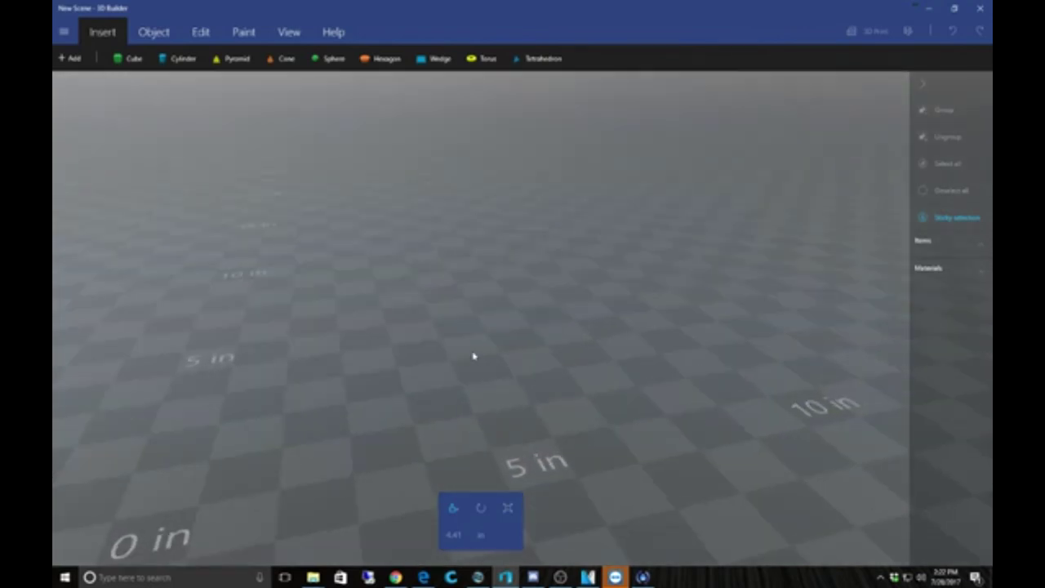
left_click_drag(473, 356, 462, 357)
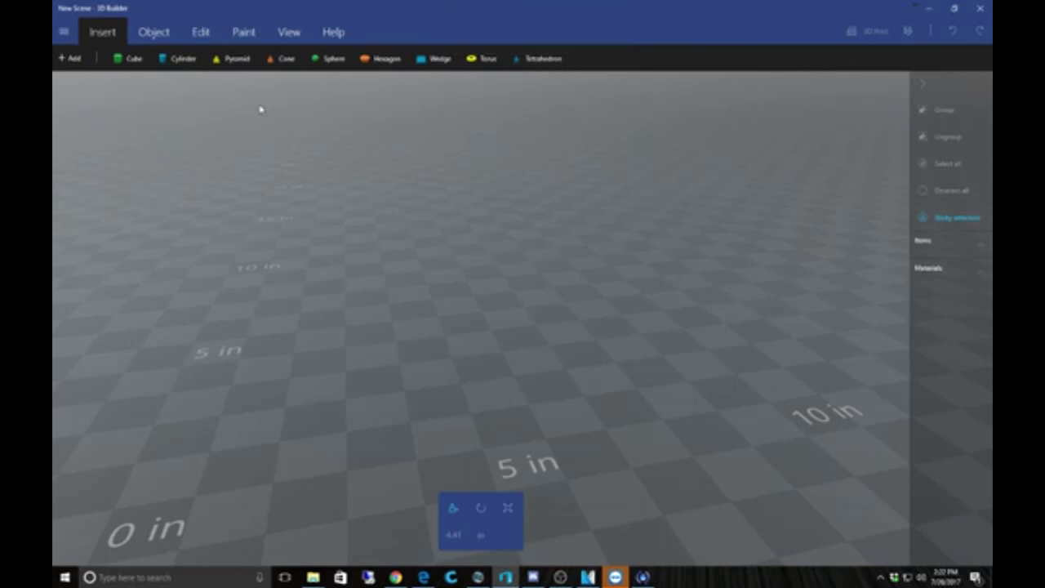
Insert a cylinder and move it sideways along the ruler to about 10.69 in
left_click(176, 61)
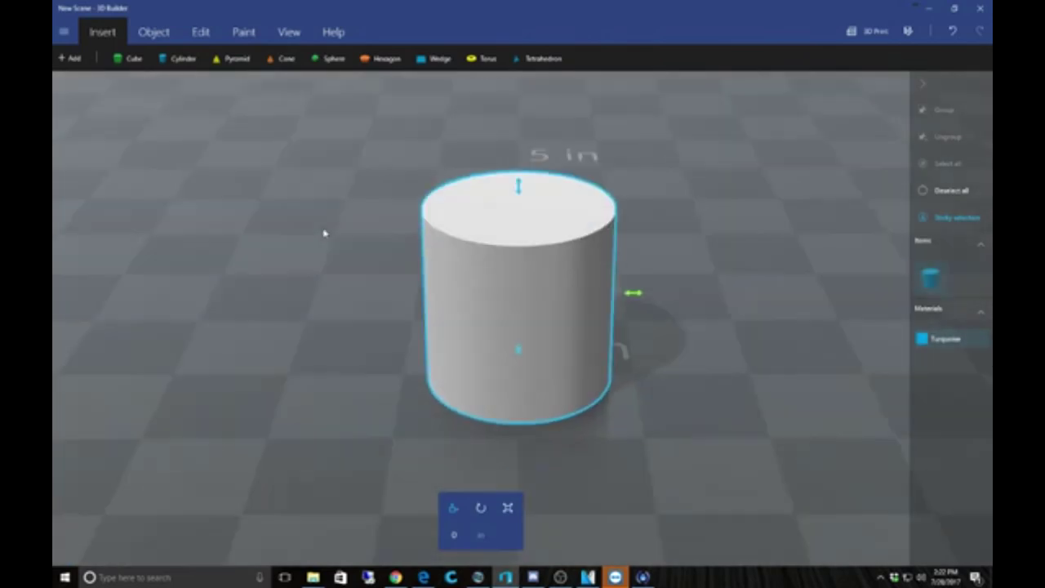
scroll(323, 230, "down", 3)
right_click_drag(322, 230, 54, 249)
left_click_drag(368, 317, 816, 317)
right_click_drag(523, 320, 175, 319)
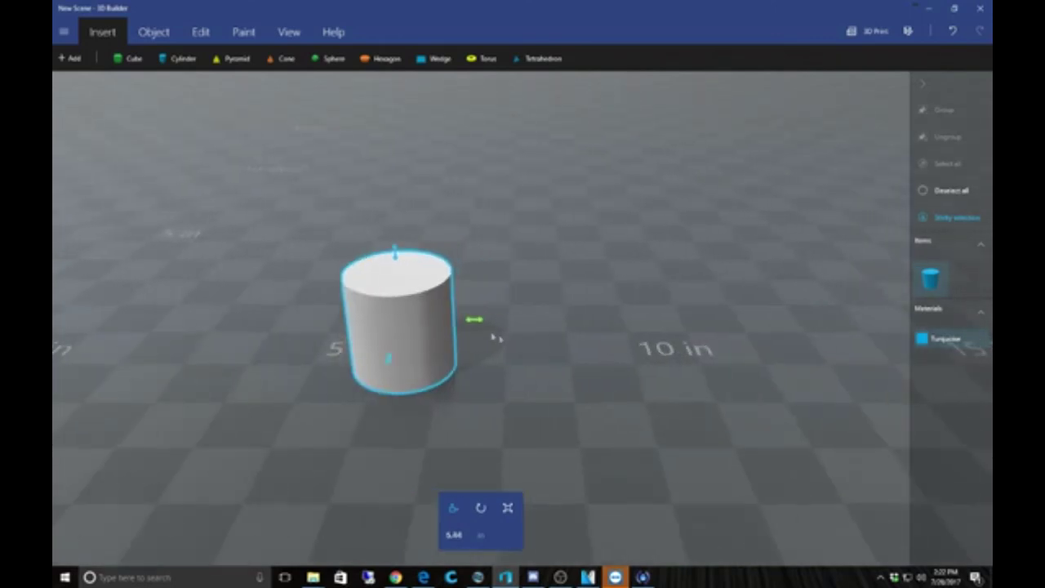
left_click_drag(480, 325, 561, 326)
right_click_drag(562, 326, 317, 324)
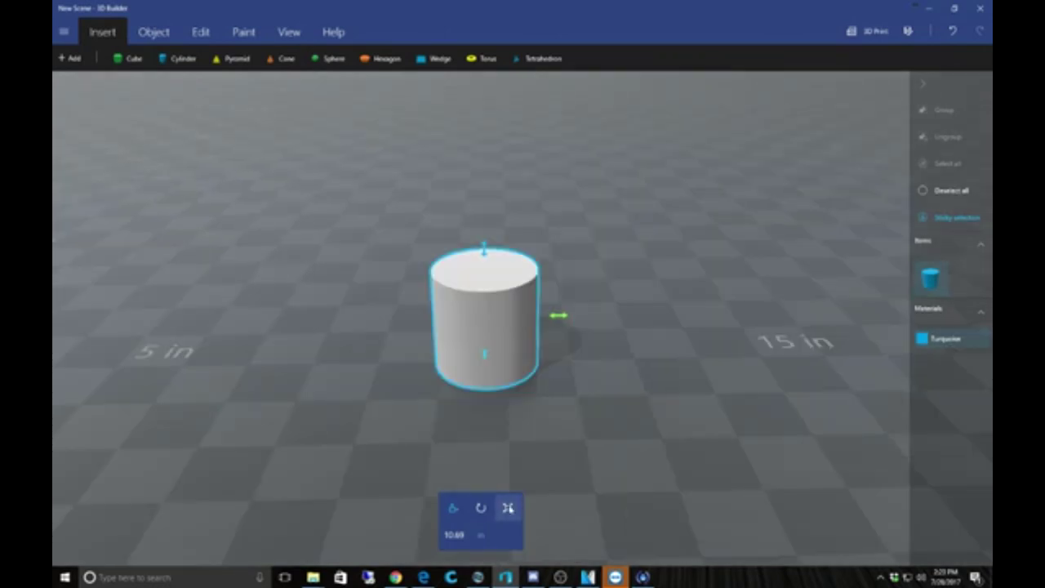
Rotate the cylinder 270 degrees onto its side and move it back along the depth axis to about 5.32 in
left_click(481, 508)
left_click_drag(574, 317, 492, 242)
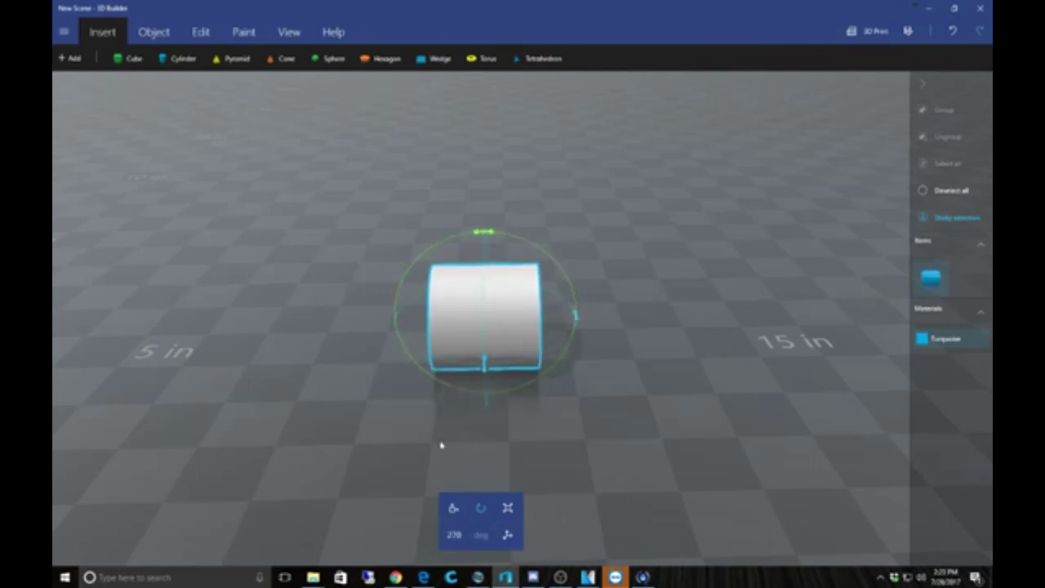
left_click(453, 507)
left_click_drag(388, 461, 717, 461)
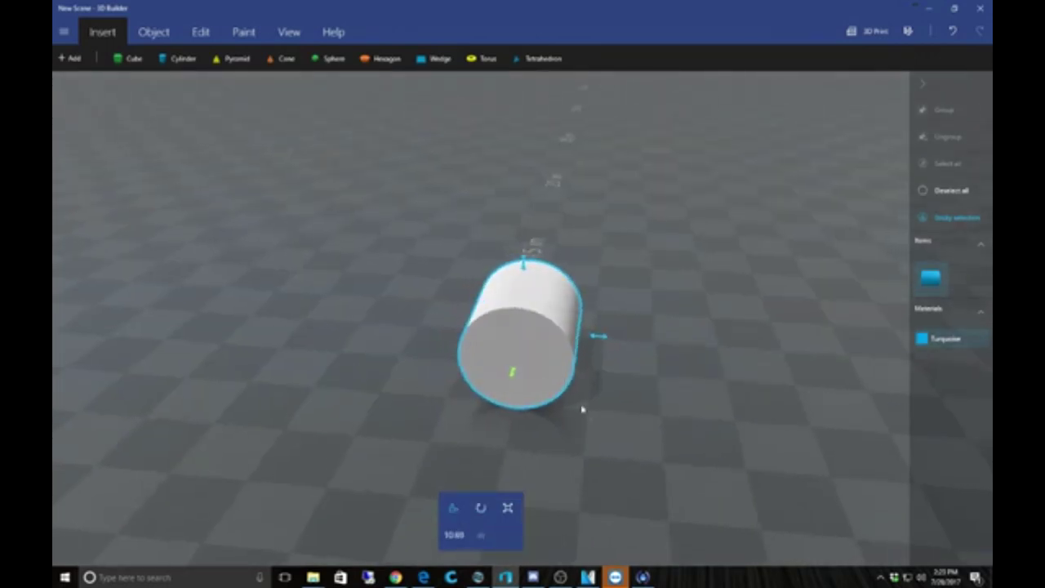
left_click_drag(595, 370, 541, 338)
left_click_drag(567, 306, 573, 382)
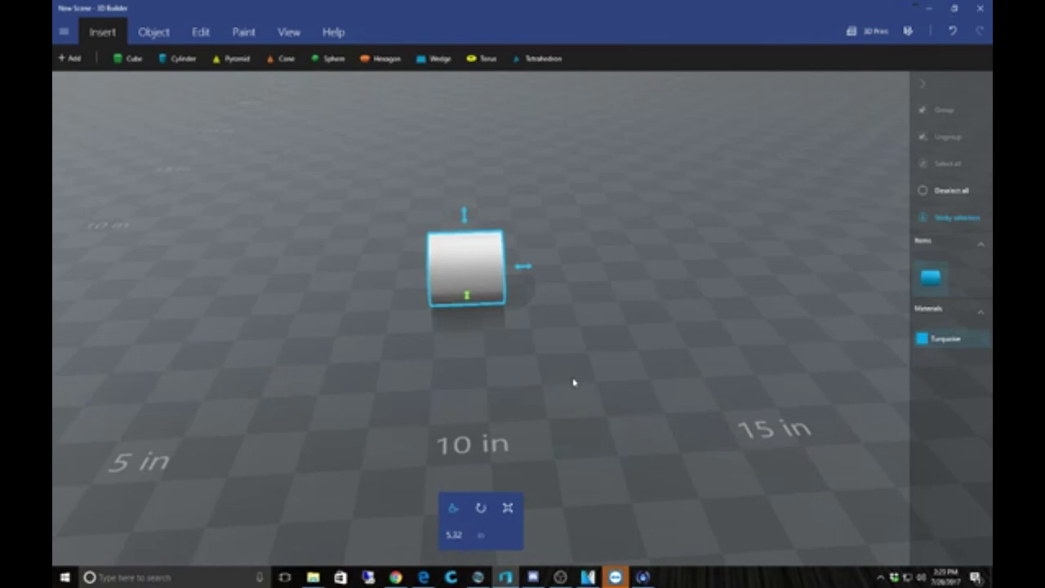
With proportions unlocked, stretch the lying cylinder to about 2.29 in wide and about 6.28 in long
scroll(568, 372, "up", 3)
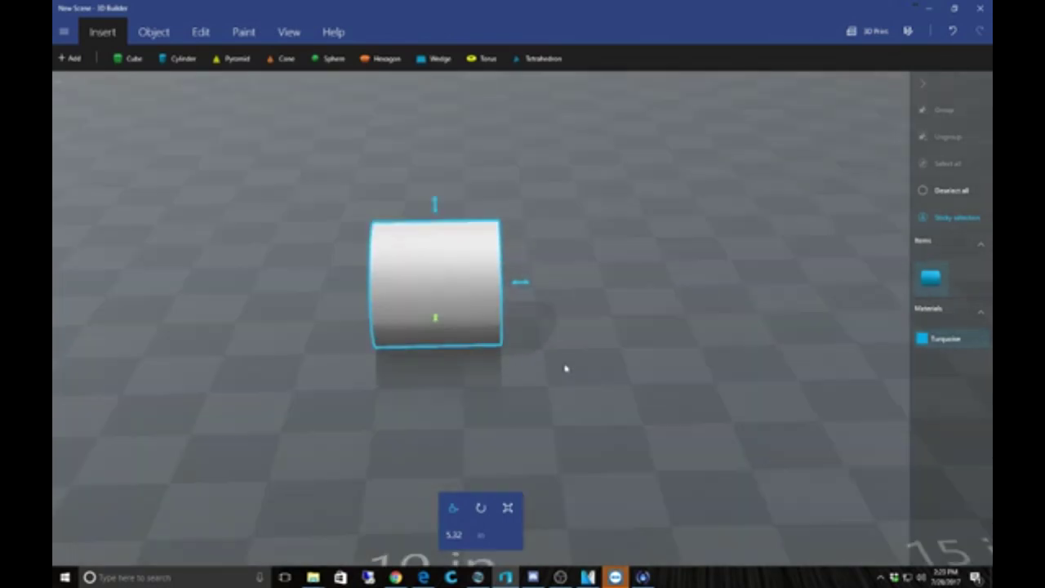
right_click_drag(566, 368, 548, 446)
left_click_drag(586, 435, 655, 409)
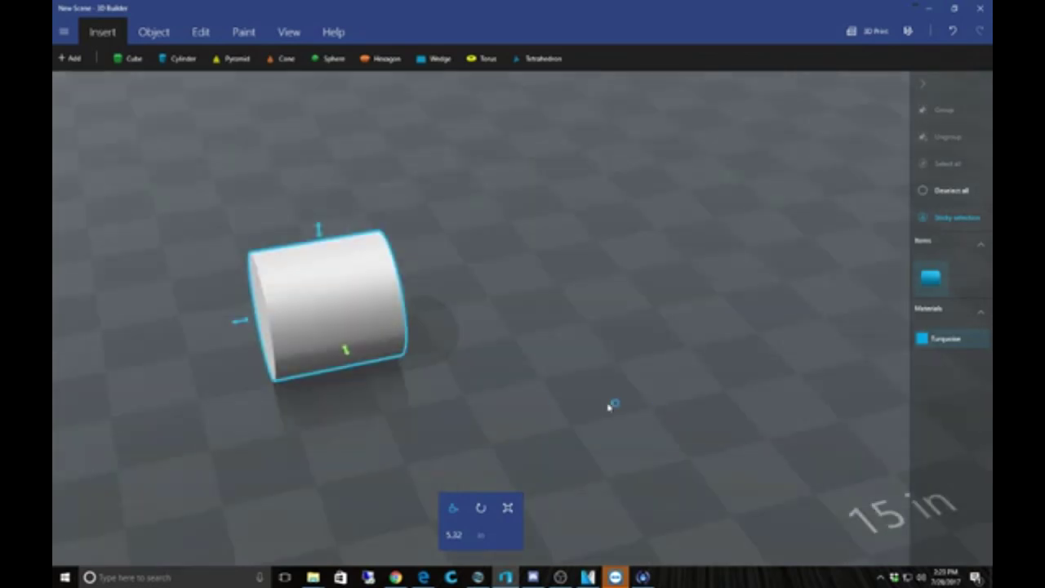
left_click_drag(537, 404, 611, 401)
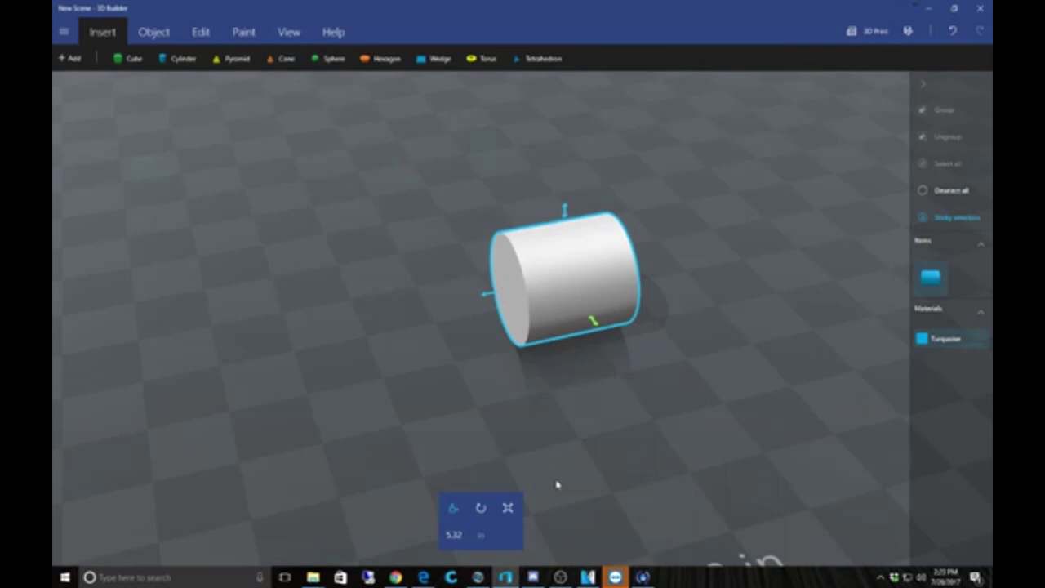
left_click(506, 508)
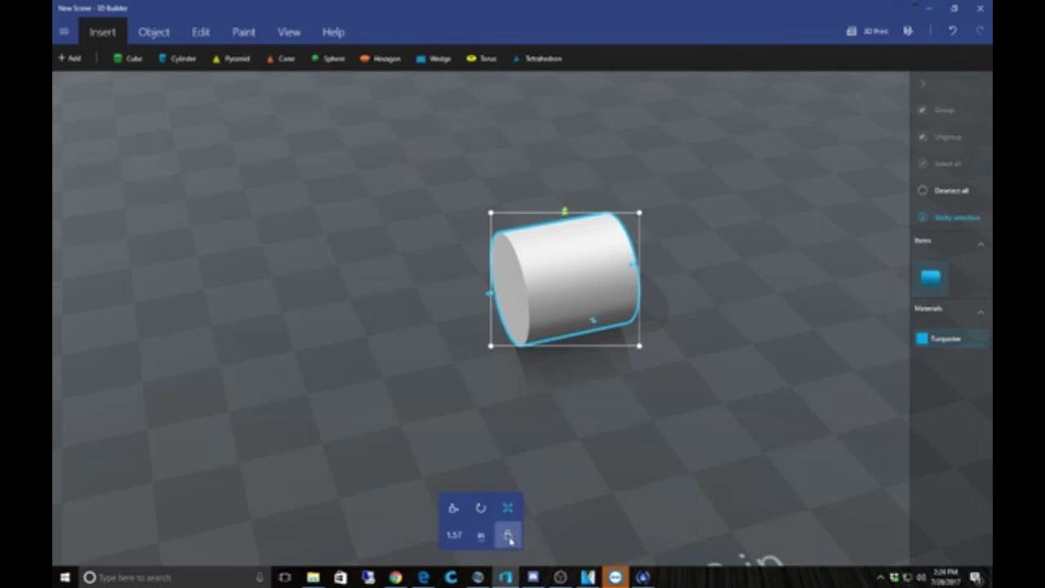
left_click_drag(593, 326, 610, 356)
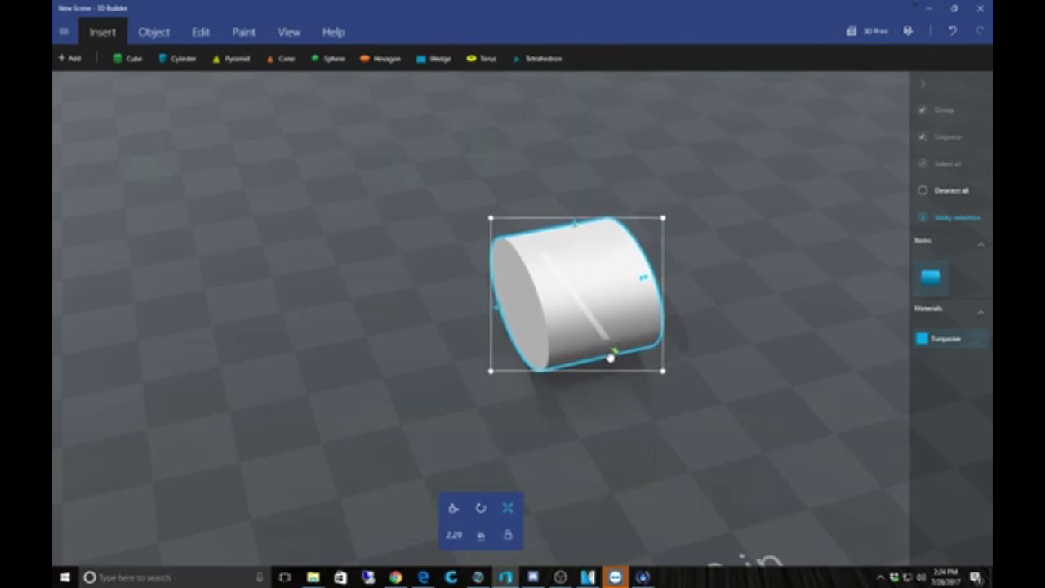
left_click_drag(496, 312, 134, 411)
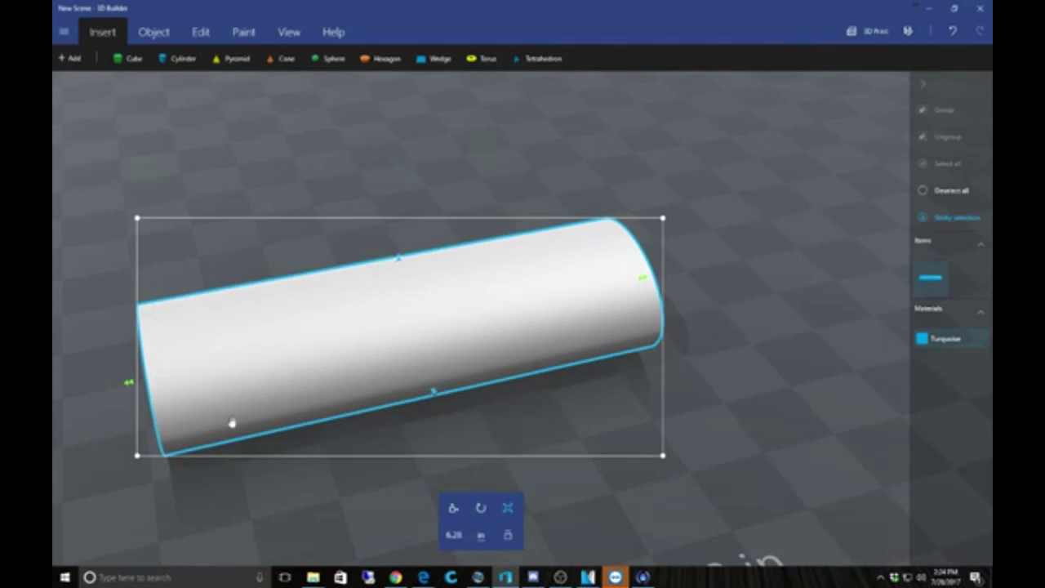
Shorten the lying cylinder to a length of about 5.31 in
scroll(285, 415, "down", 3)
right_click_drag(300, 409, 394, 399)
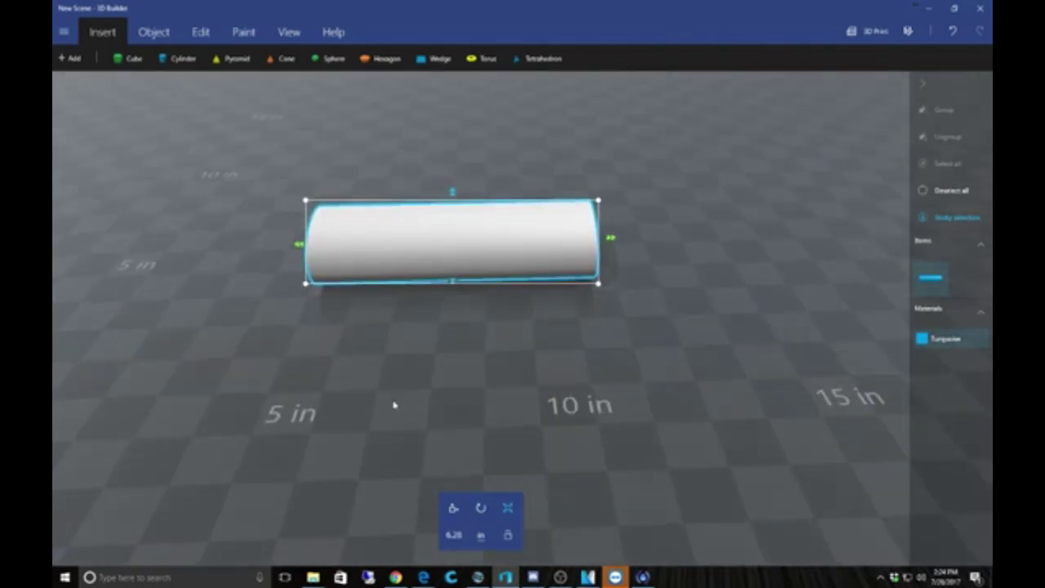
mouse_move(403, 346)
right_mouse_down()
mouse_move(417, 319)
mouse_move(404, 350)
right_mouse_up()
right_click_drag(409, 346, 394, 345)
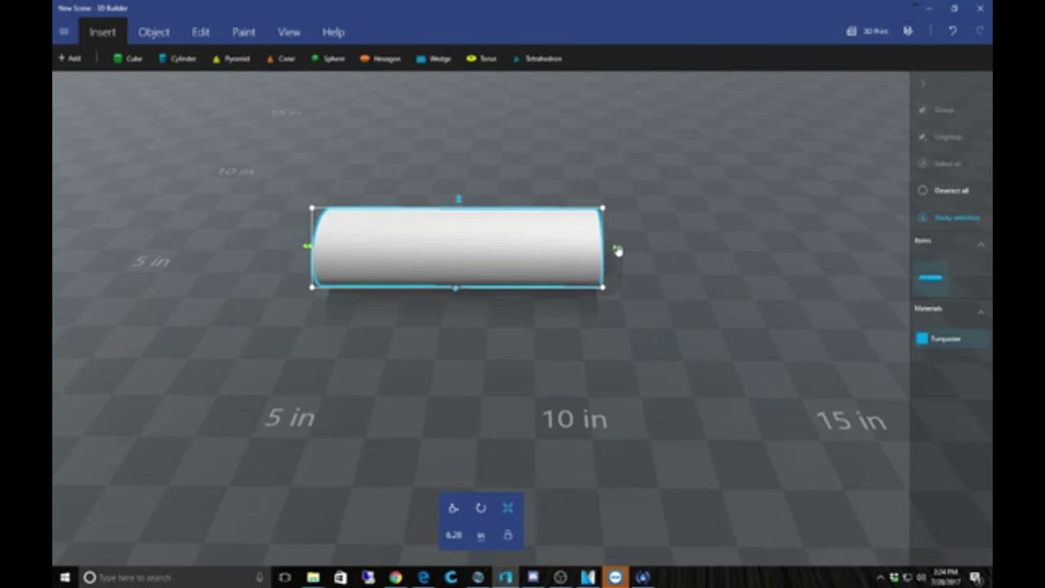
left_click_drag(616, 249, 573, 250)
middle_click_drag(599, 308, 646, 305)
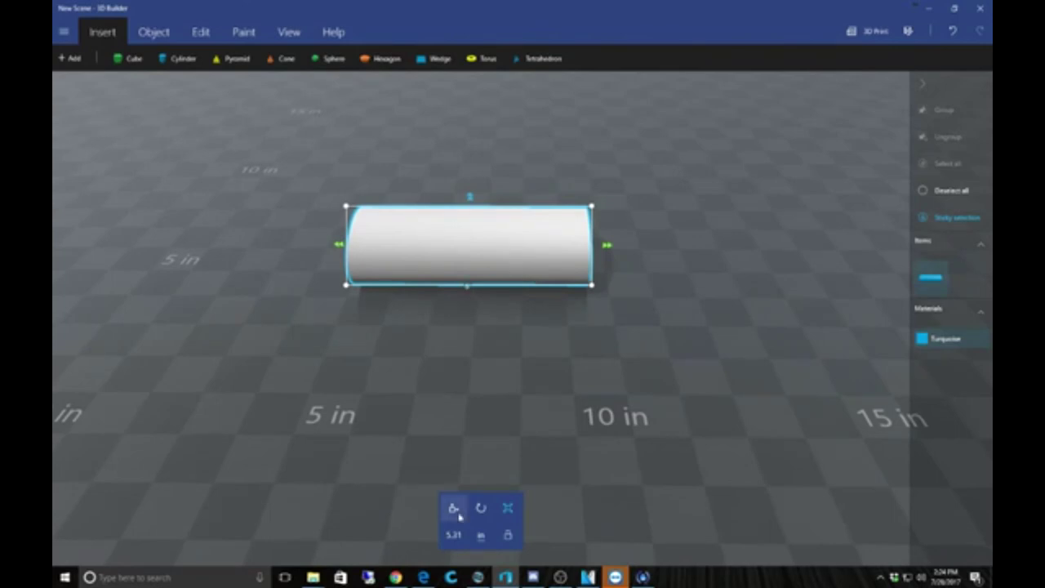
Move the cylinder forward to about 1.64 in from the front ruler and shorten it to about 4.76 in
left_click(459, 516)
left_click_drag(611, 250, 625, 256)
left_click_drag(487, 289, 485, 414)
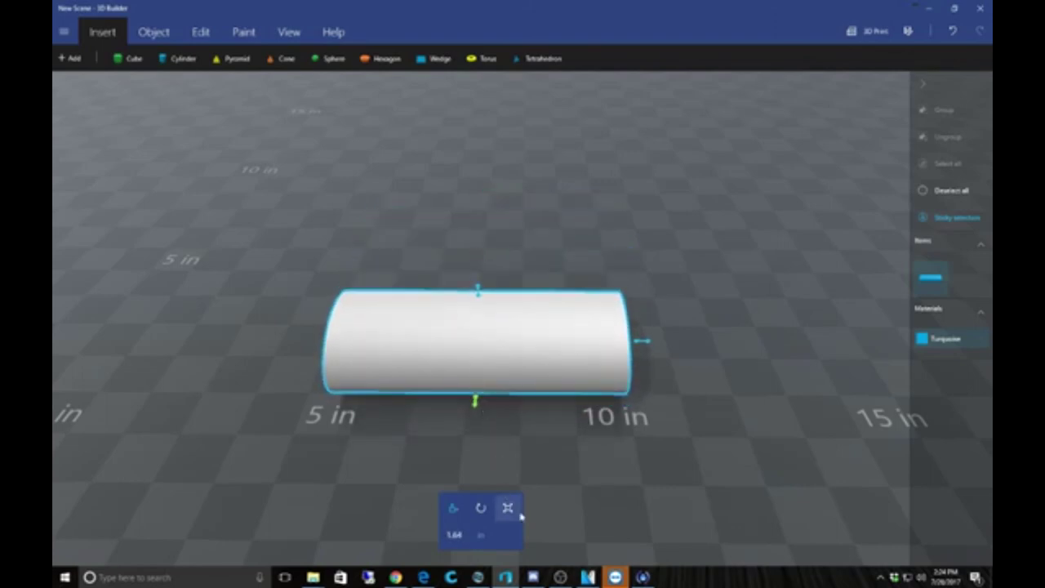
left_click(507, 507)
left_click_drag(644, 348, 612, 352)
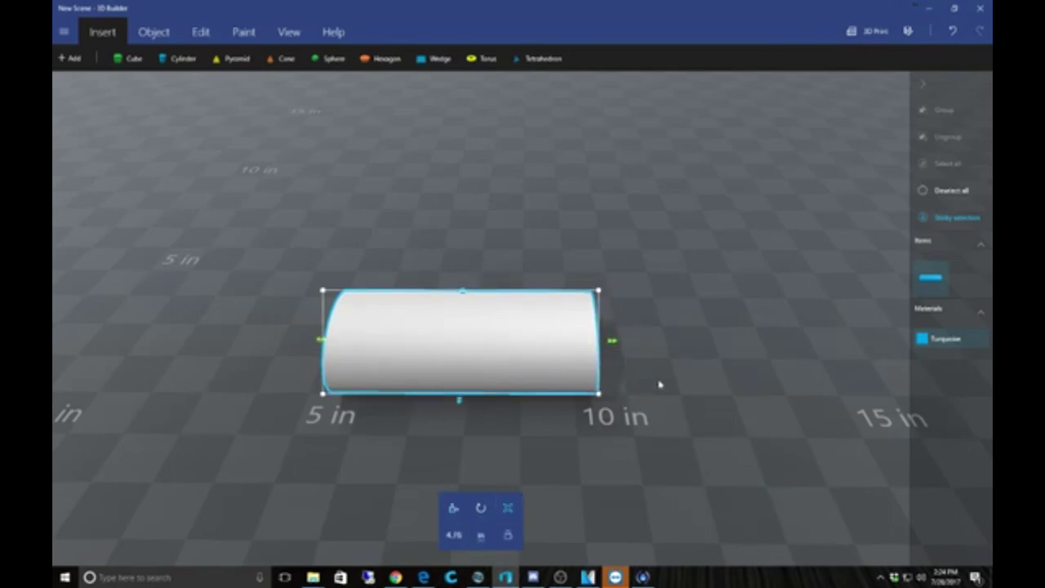
Widen the cylinder to about 2.46 in and flatten its height to about 1.22 in, giving an oval profile
right_click_drag(681, 387, 249, 299)
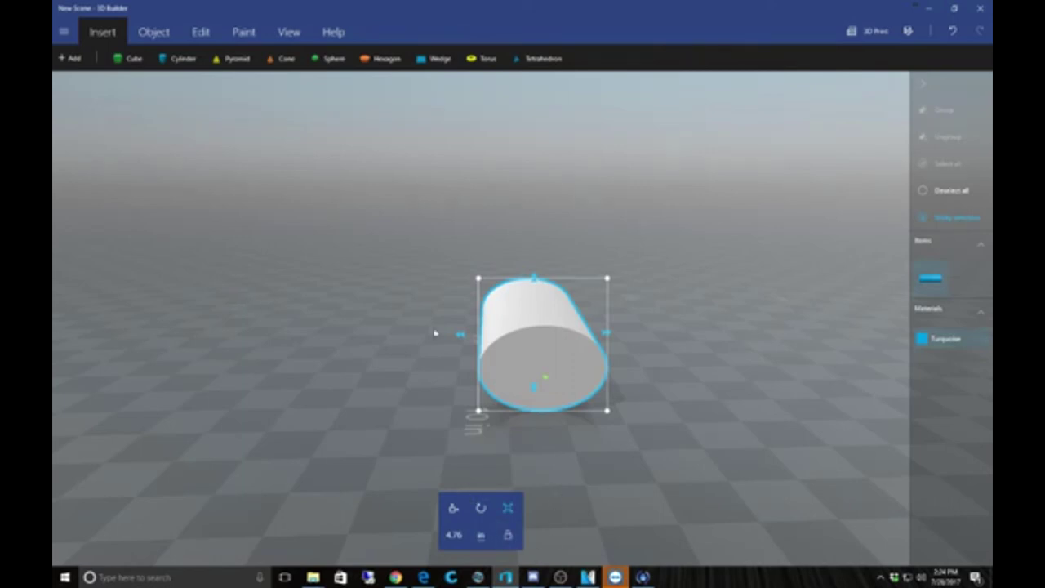
mouse_move(462, 339)
left_mouse_down()
mouse_move(399, 340)
mouse_move(462, 348)
mouse_move(453, 349)
left_mouse_up()
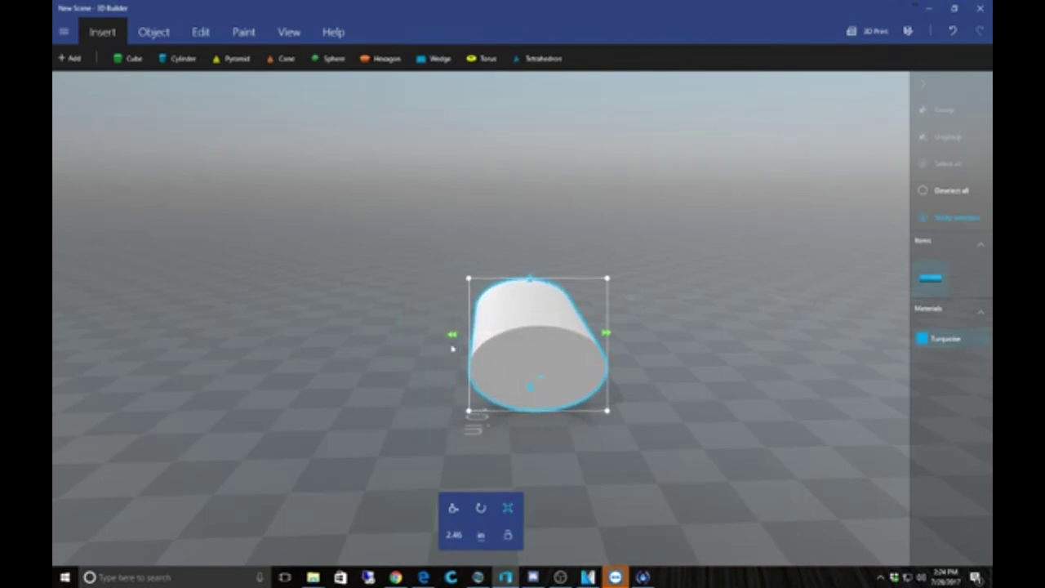
left_click_drag(534, 284, 514, 296)
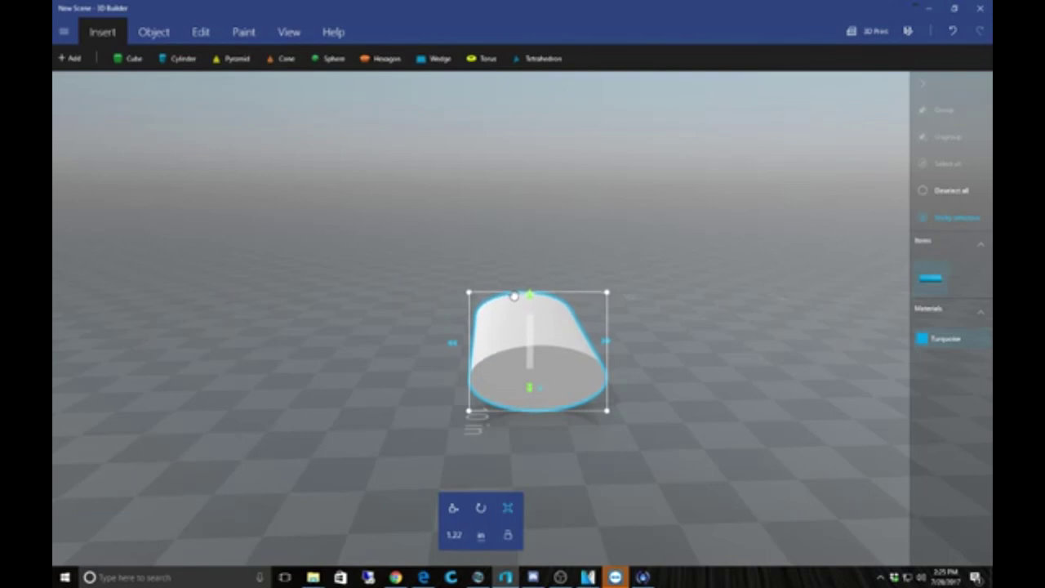
Split the oval cylinder lengthwise with a horizontal plane through its middle, keeping both halves
left_click_drag(396, 375, 506, 450)
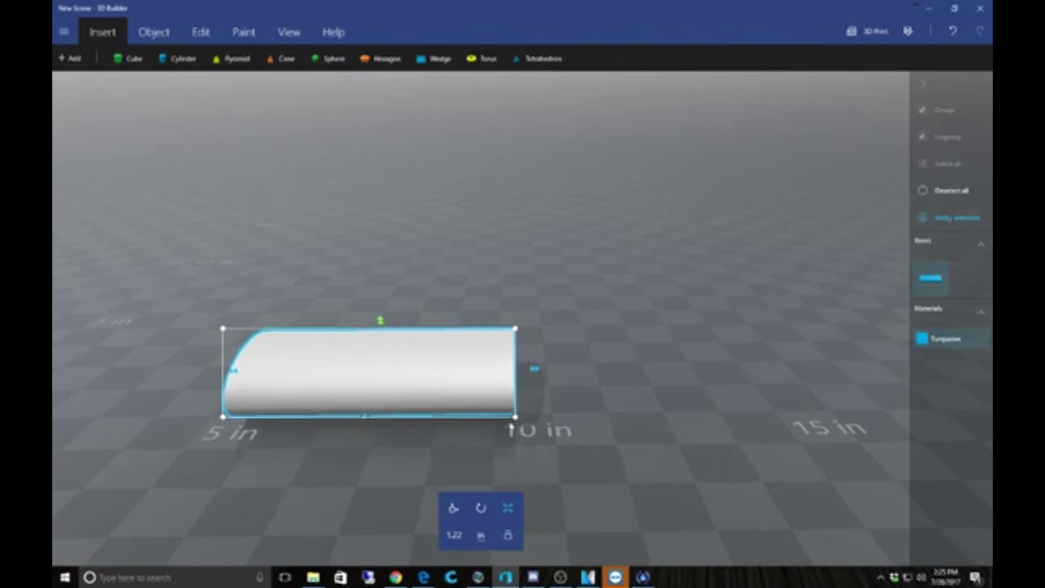
left_click_drag(511, 422, 284, 425)
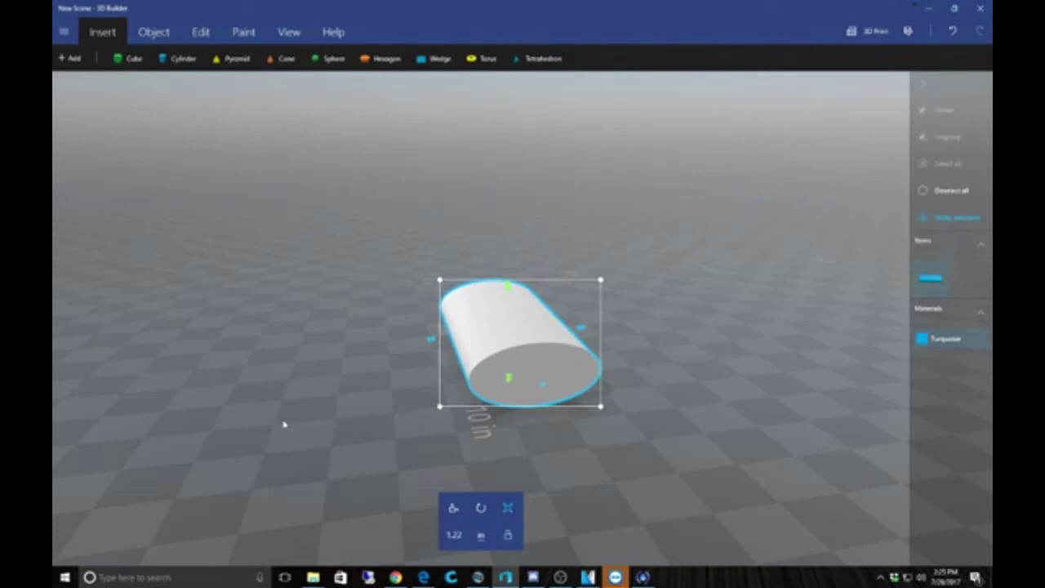
left_click_drag(285, 423, 316, 437)
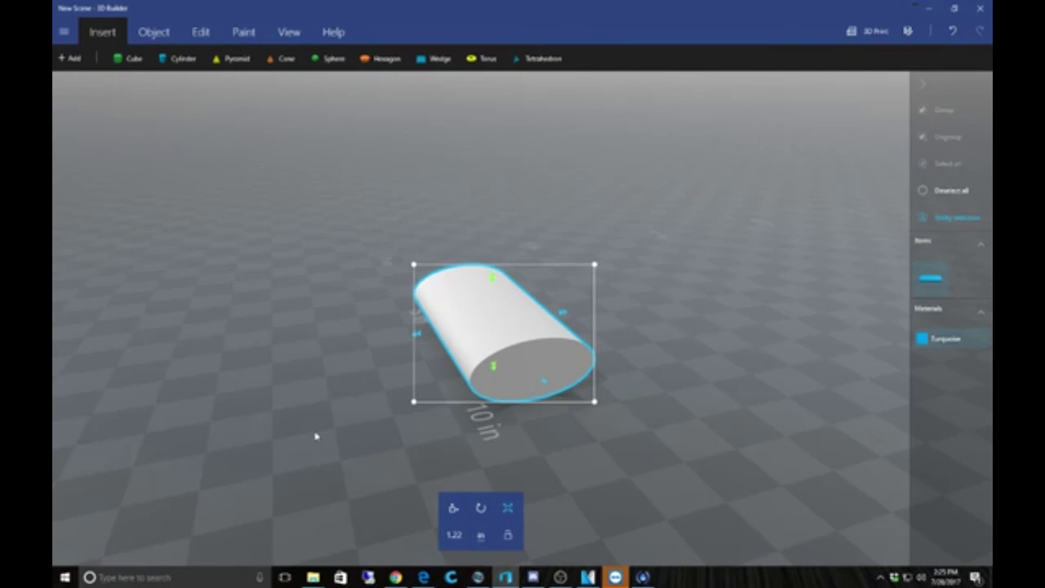
left_click_drag(315, 436, 738, 410)
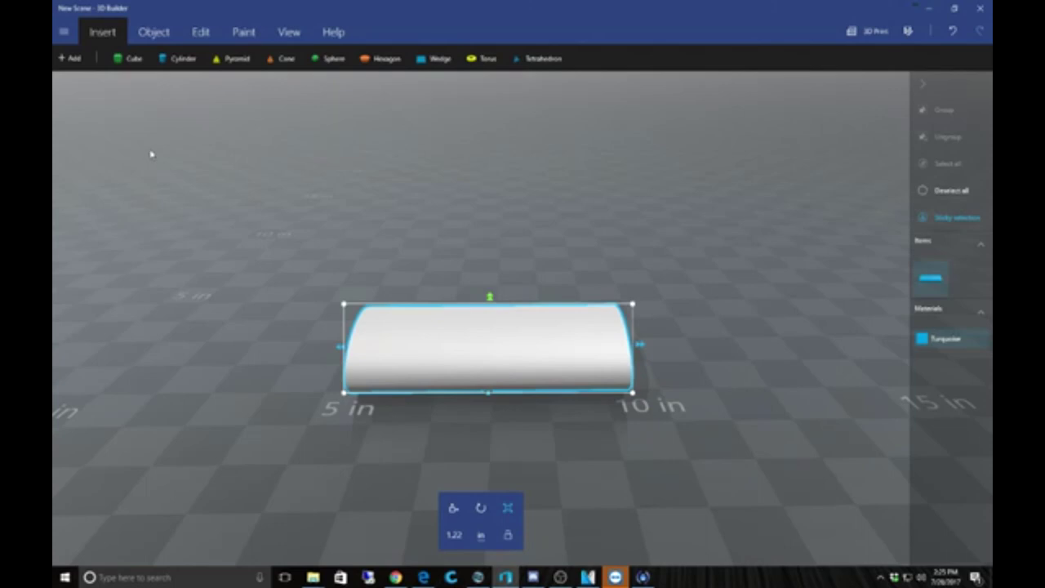
left_click(202, 33)
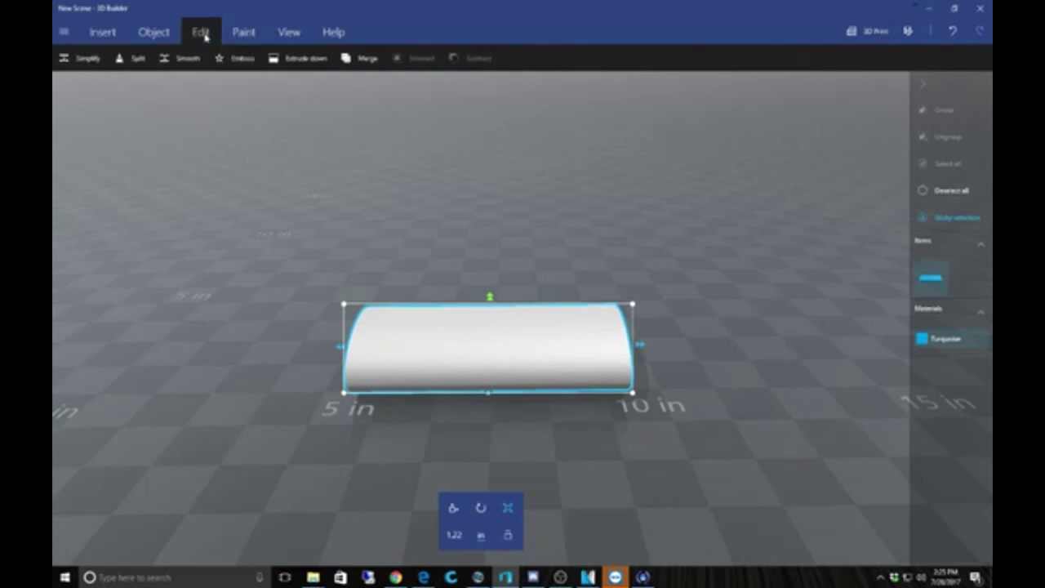
left_click(136, 59)
left_click(313, 36)
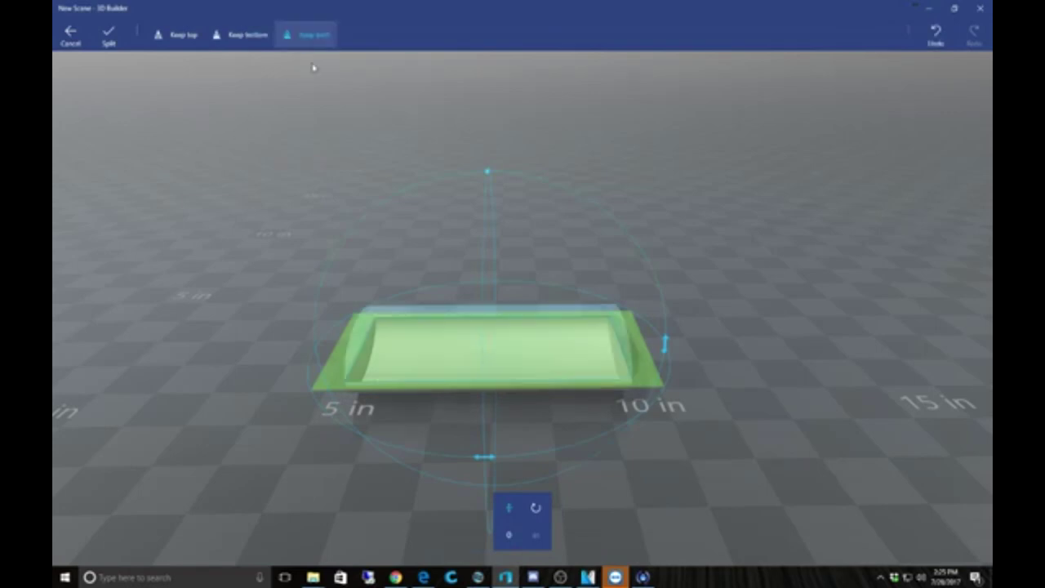
right_click_drag(303, 141, 257, 139)
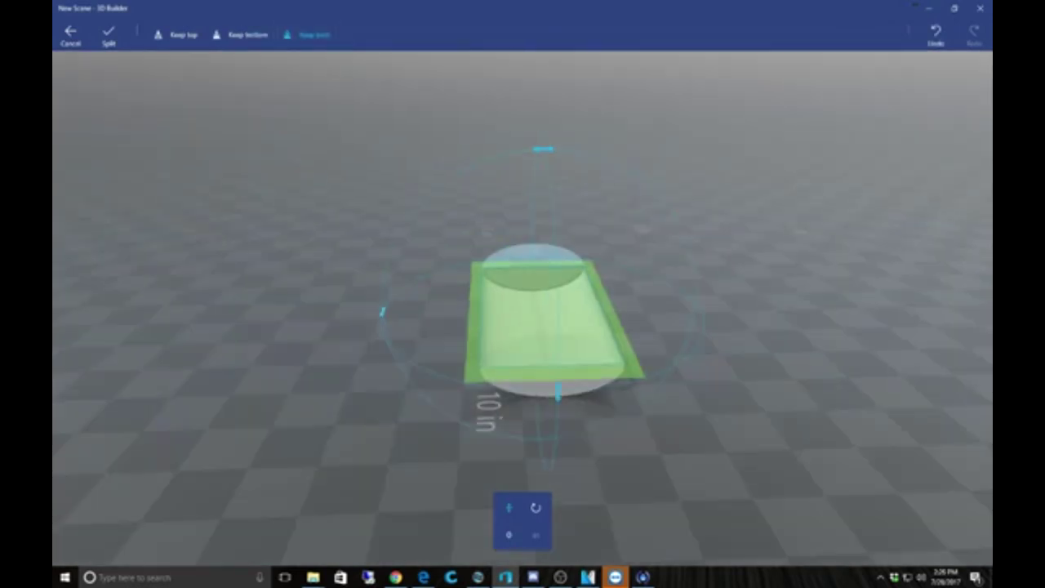
mouse_move(107, 327)
left_mouse_down()
mouse_move(107, 204)
mouse_move(420, 231)
mouse_move(528, 227)
mouse_move(105, 266)
mouse_move(557, 223)
mouse_move(198, 264)
left_mouse_up()
scroll(198, 264, "down", 3)
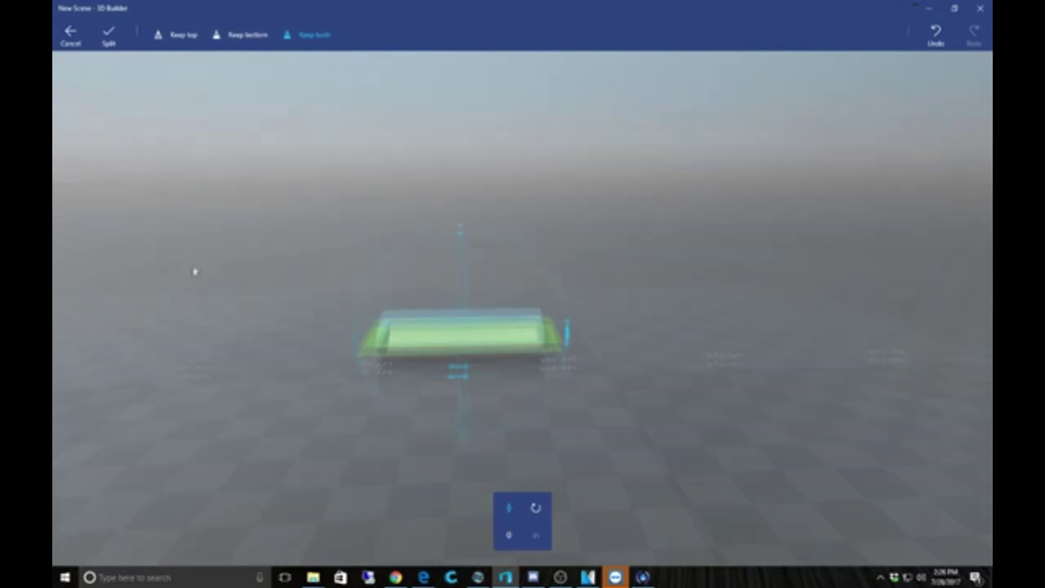
left_click_drag(193, 271, 192, 282)
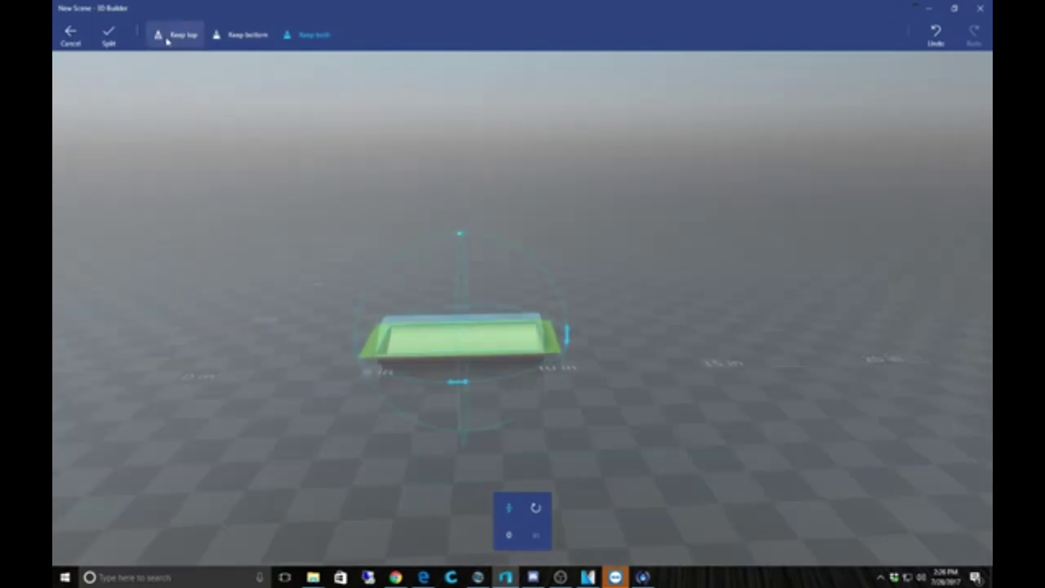
left_click(109, 35)
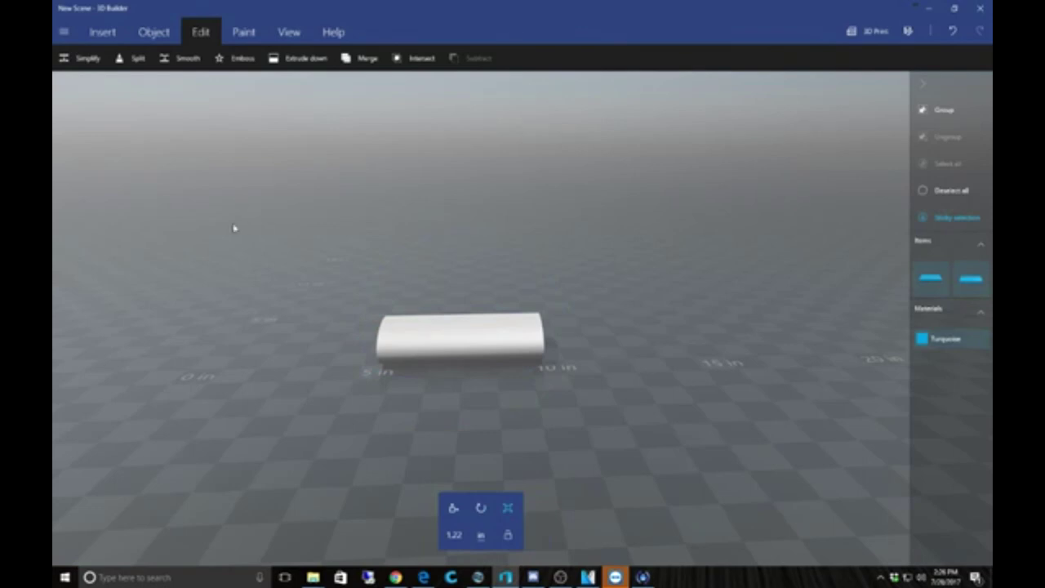
Raise only the upper half of the split cylinder to a height position of about 1.76 in
left_click_drag(256, 258, 628, 264)
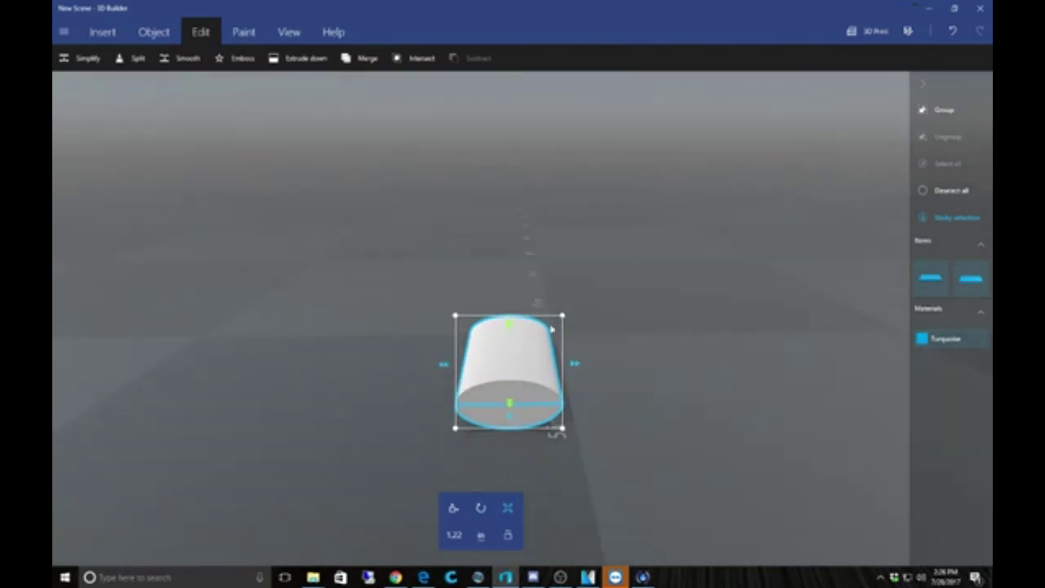
left_click(512, 376)
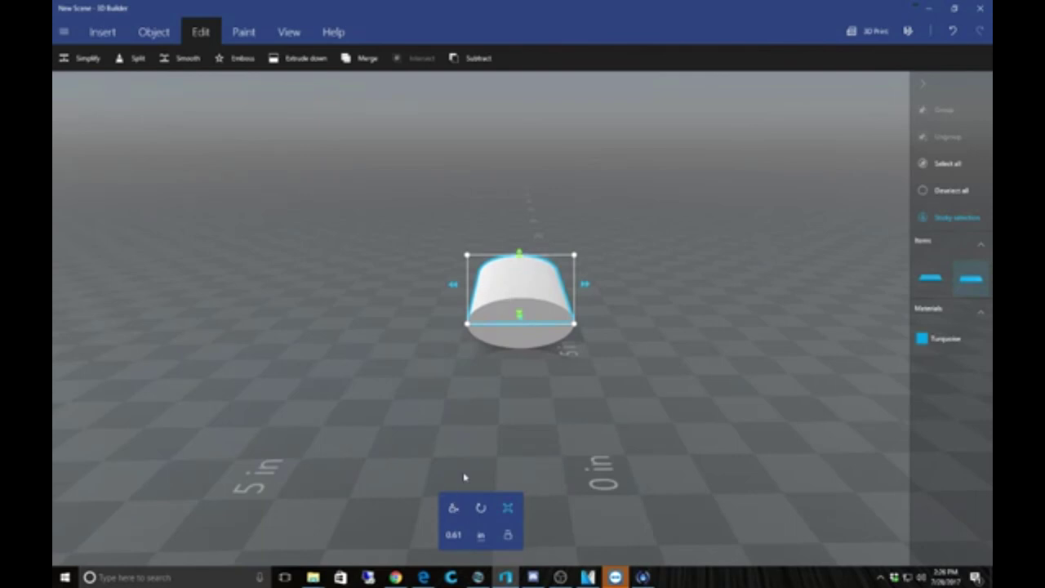
left_click(454, 508)
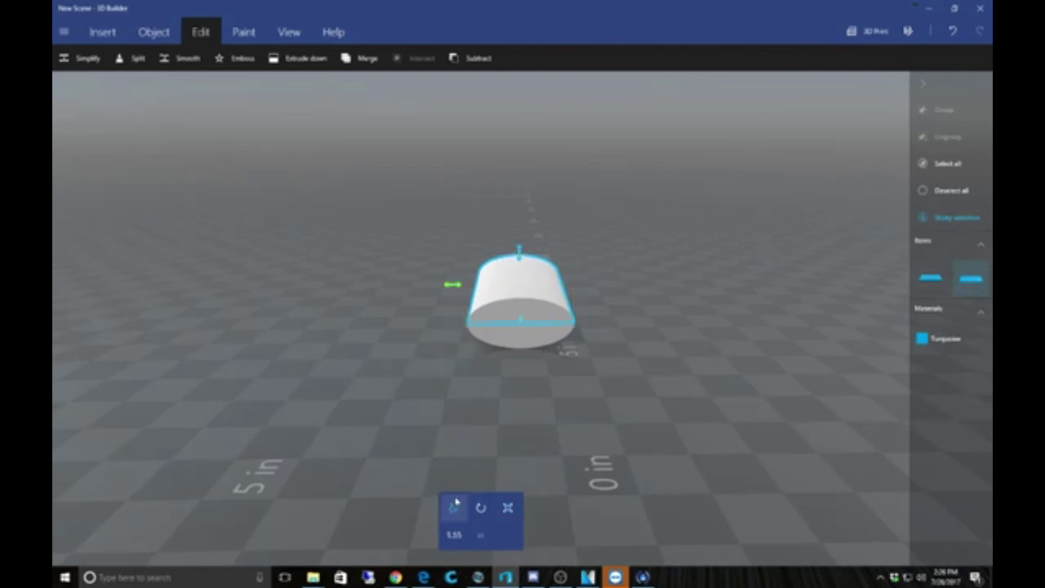
left_click_drag(521, 256, 518, 220)
left_click_drag(658, 292, 355, 408)
left_click_drag(462, 436, 414, 428)
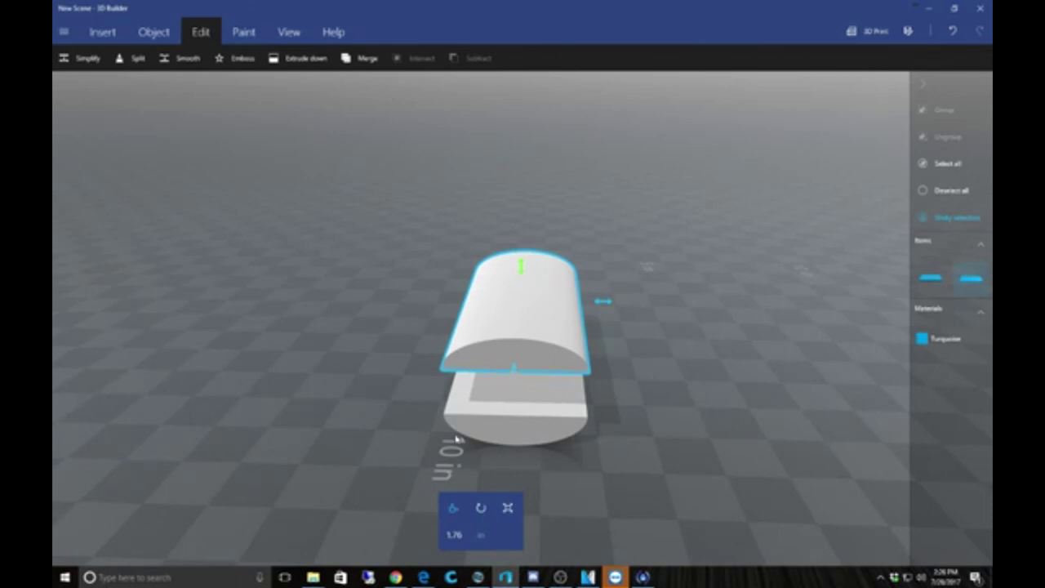
Rotate the raised half about 180° around its lengthwise axis so its flat face points up
left_click(481, 508)
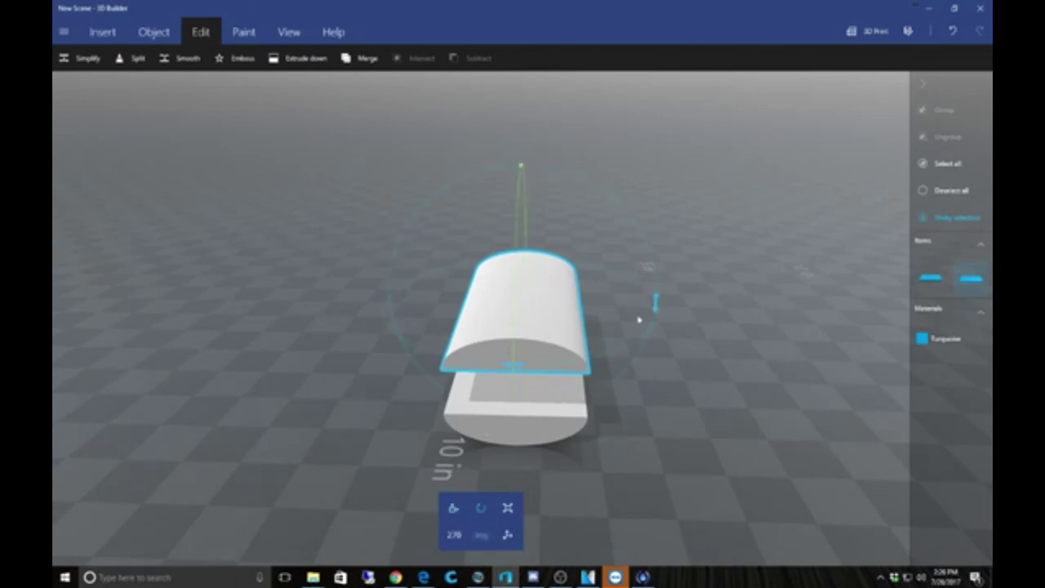
left_click_drag(656, 302, 472, 293)
mouse_move(346, 399)
left_mouse_down()
mouse_move(583, 392)
mouse_move(689, 406)
mouse_move(339, 410)
mouse_move(665, 413)
mouse_move(352, 430)
mouse_move(351, 406)
left_mouse_up()
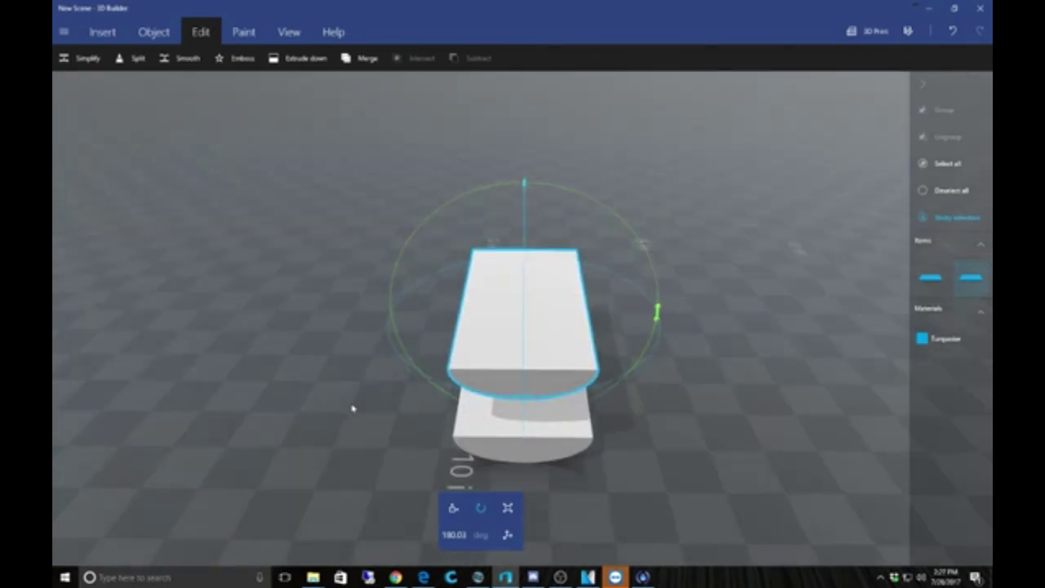
mouse_move(352, 408)
left_mouse_down()
mouse_move(428, 413)
mouse_move(343, 408)
left_mouse_up()
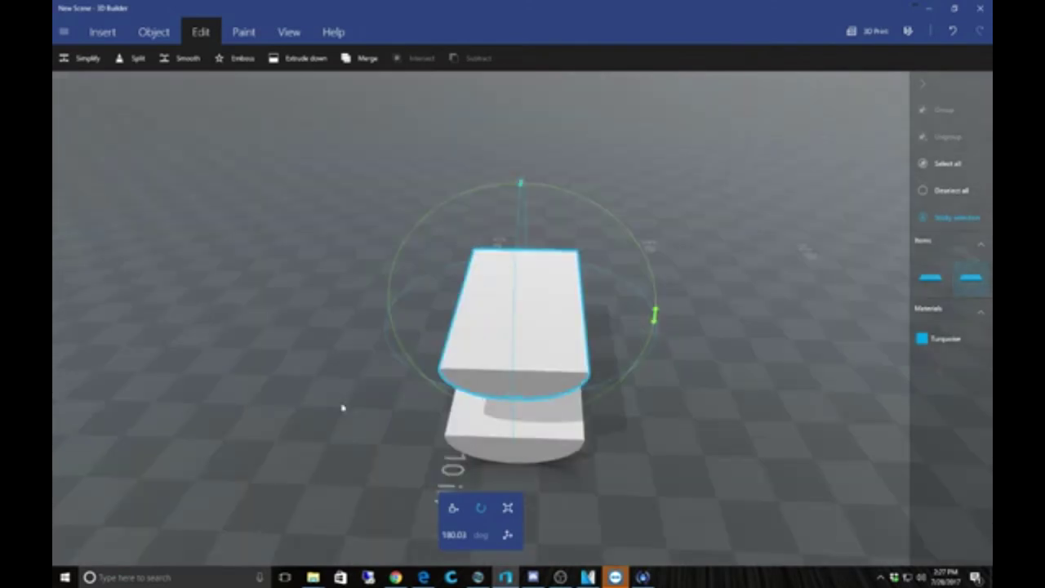
Scale the flipped half down from its corner to a height of about 0.57 in and return to move mode
left_click(507, 508)
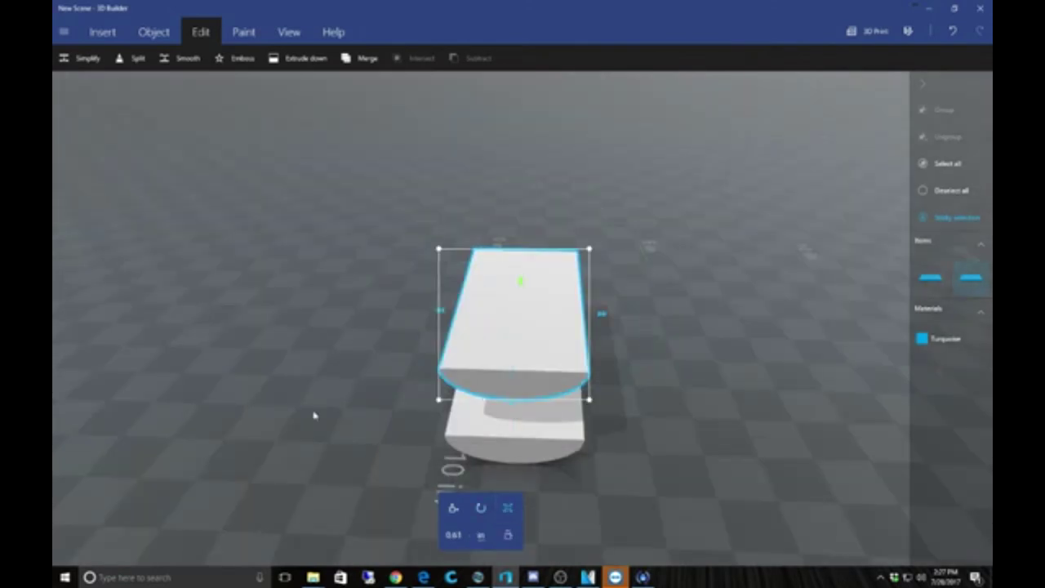
left_click_drag(299, 406, 671, 440)
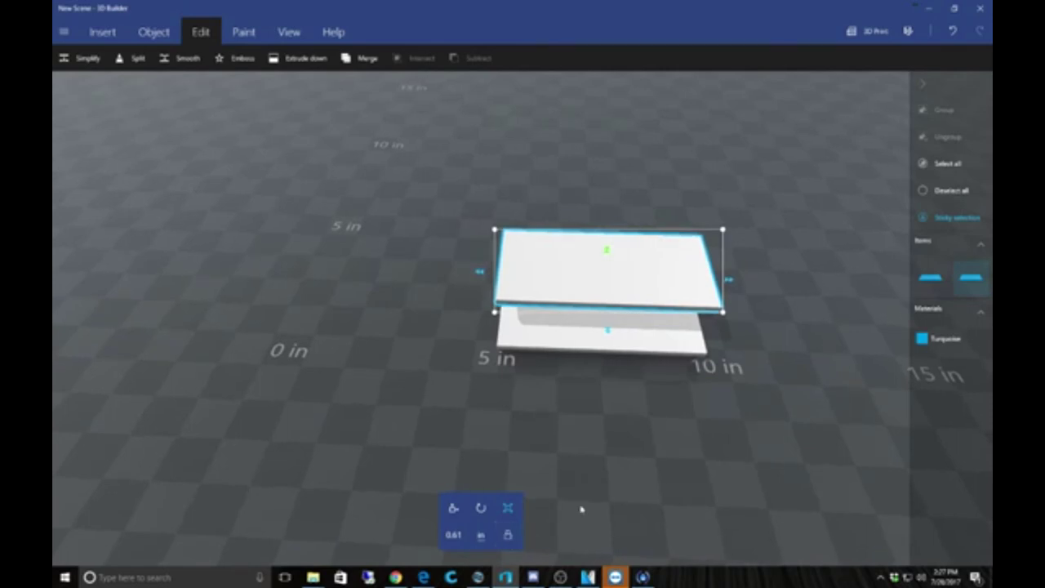
left_click_drag(608, 433, 613, 432)
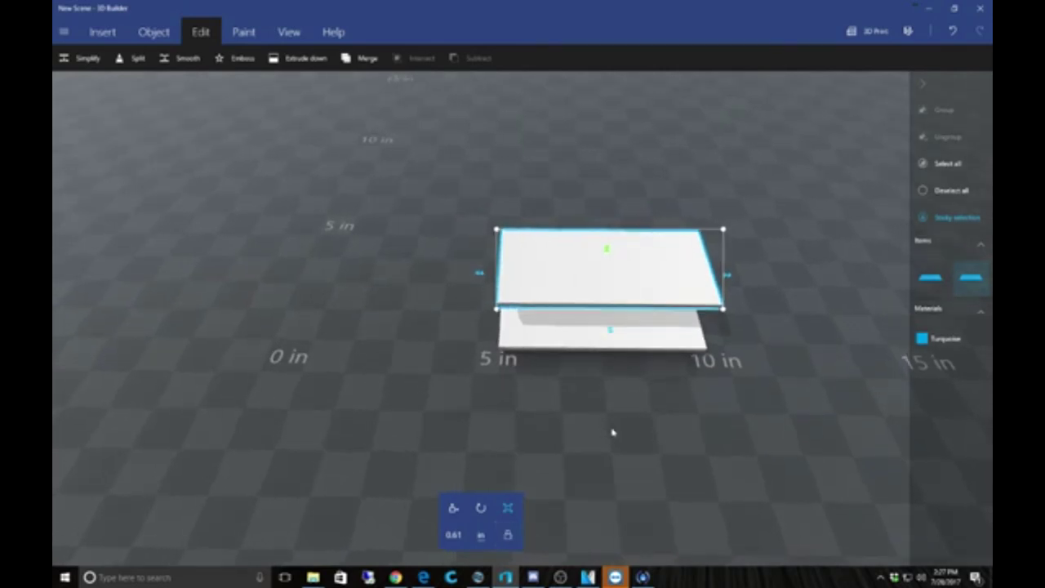
scroll(613, 432, "up", 3)
right_click_drag(613, 432, 432, 458)
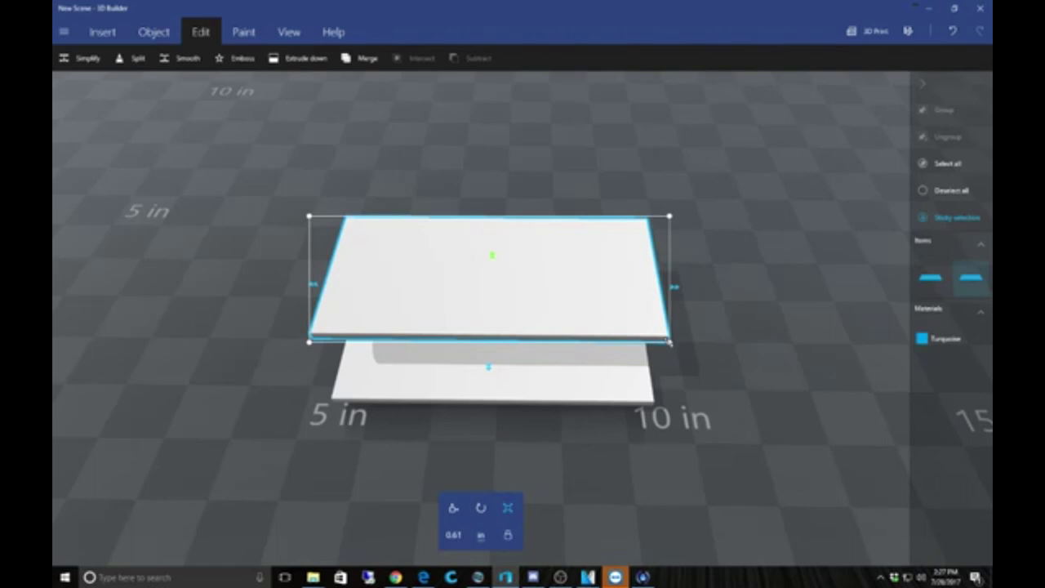
left_click_drag(669, 343, 664, 336)
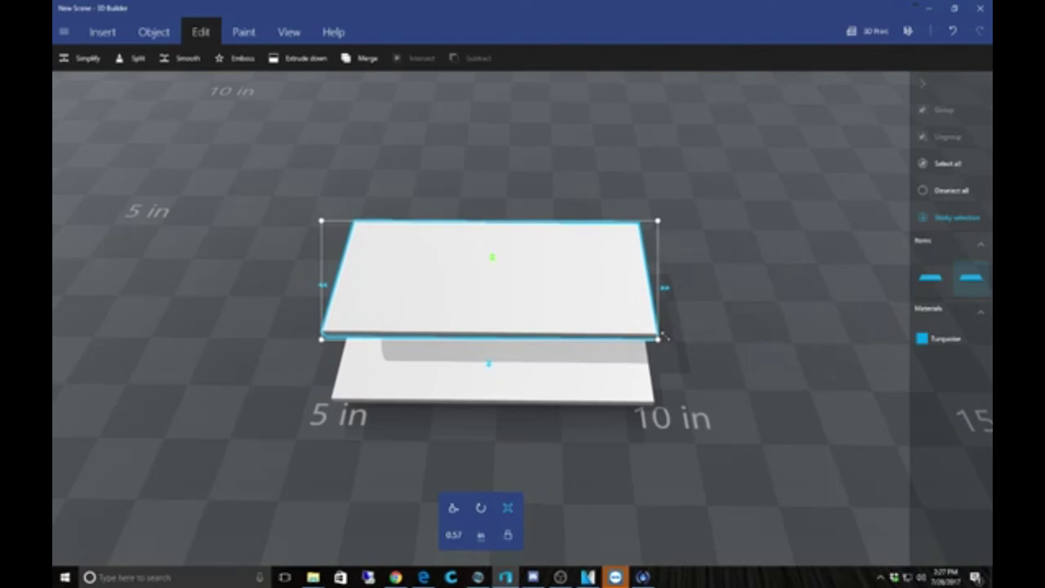
mouse_move(609, 455)
left_mouse_down()
mouse_move(522, 431)
mouse_move(608, 380)
mouse_move(610, 437)
left_mouse_up()
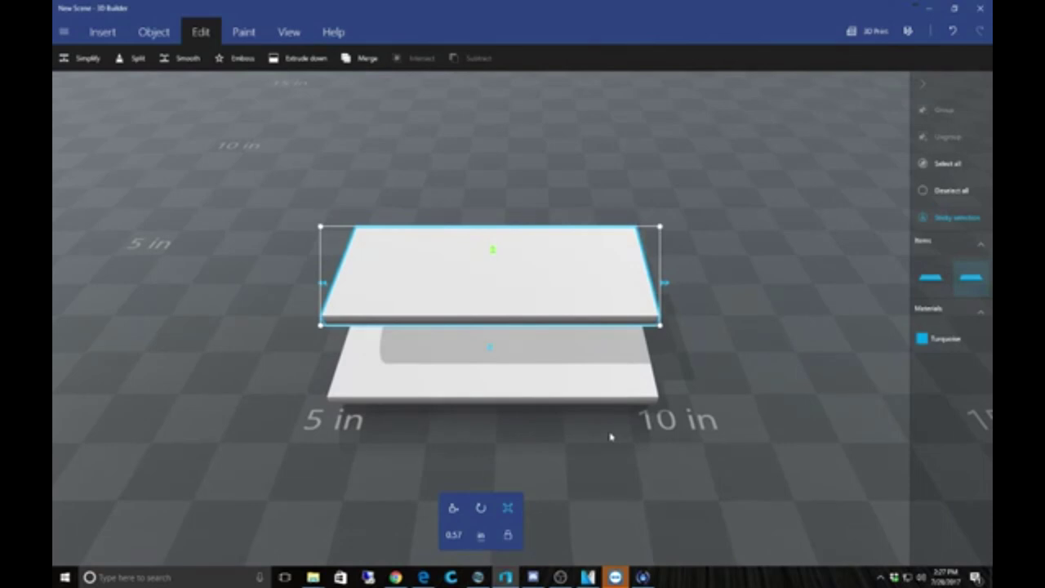
left_click(453, 508)
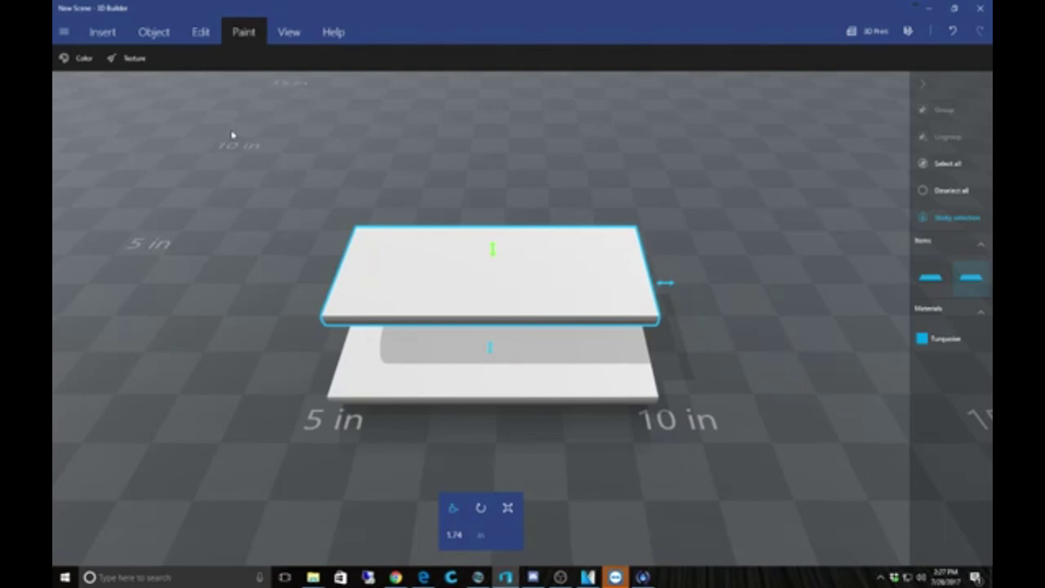
Color the flipped upper half dark red at full coverage and apply the color
left_click(75, 59)
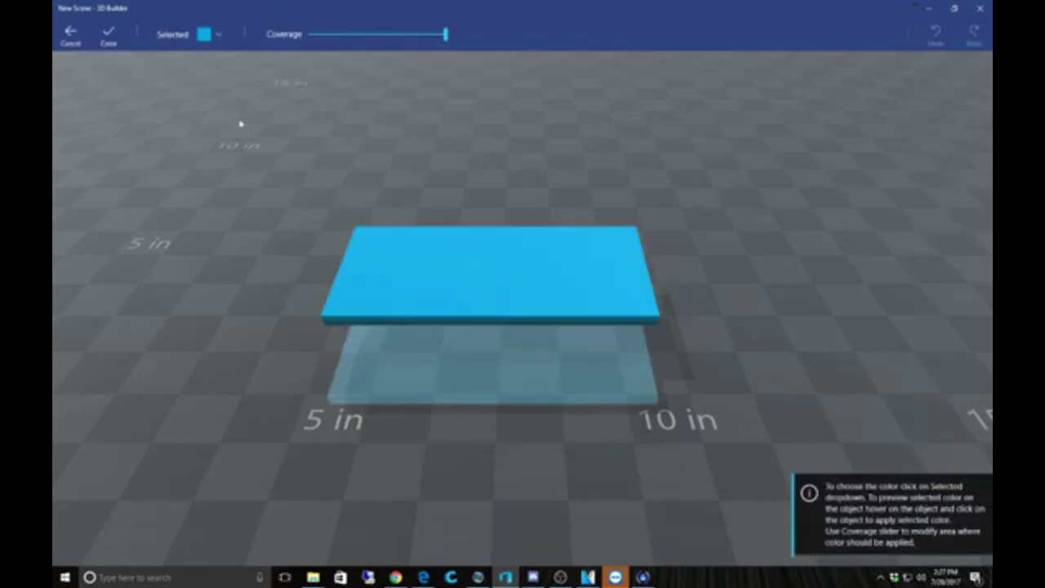
left_click(208, 34)
left_click(343, 114)
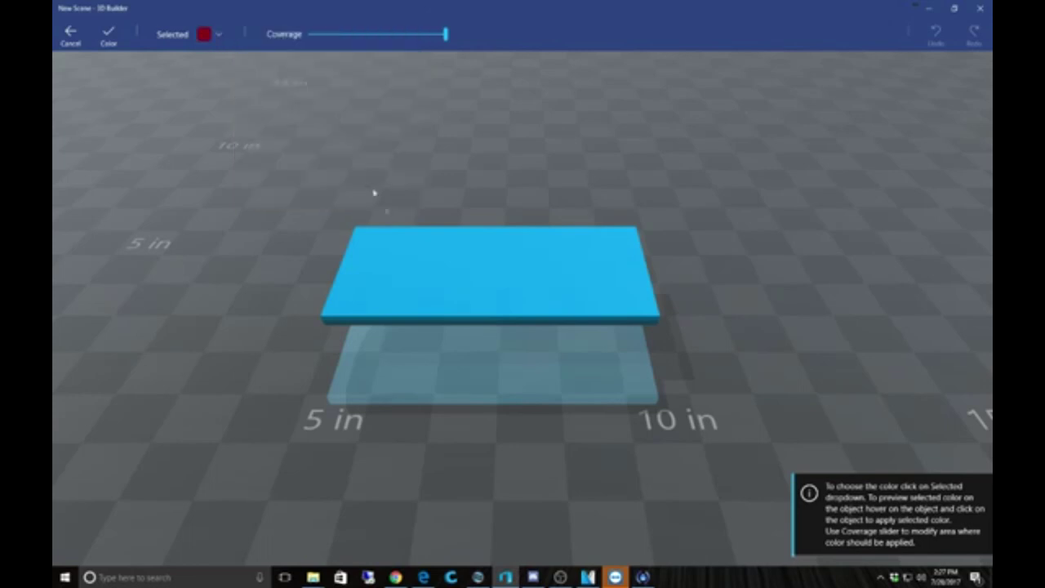
left_click(466, 283)
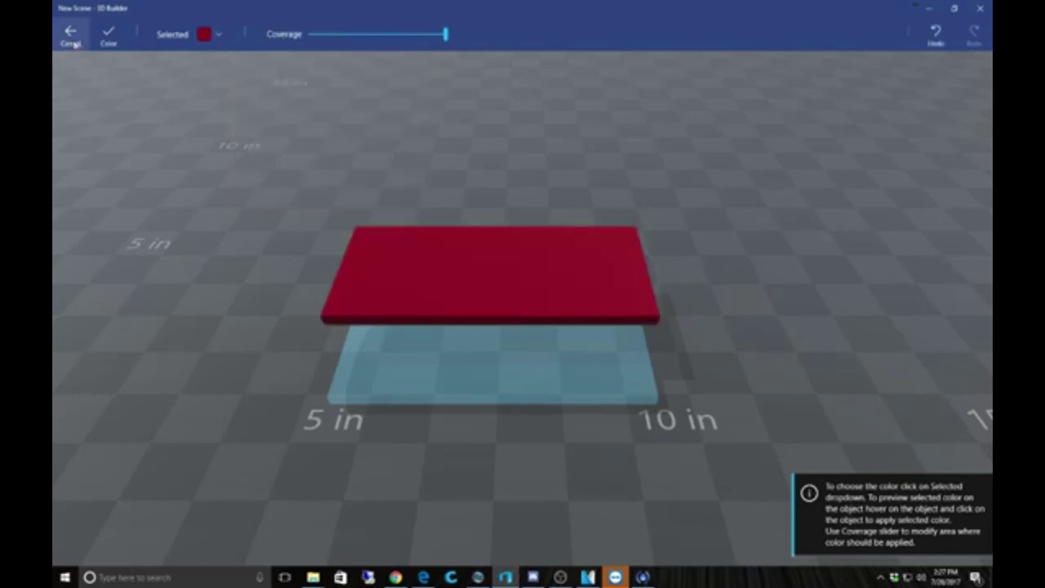
left_click(109, 36)
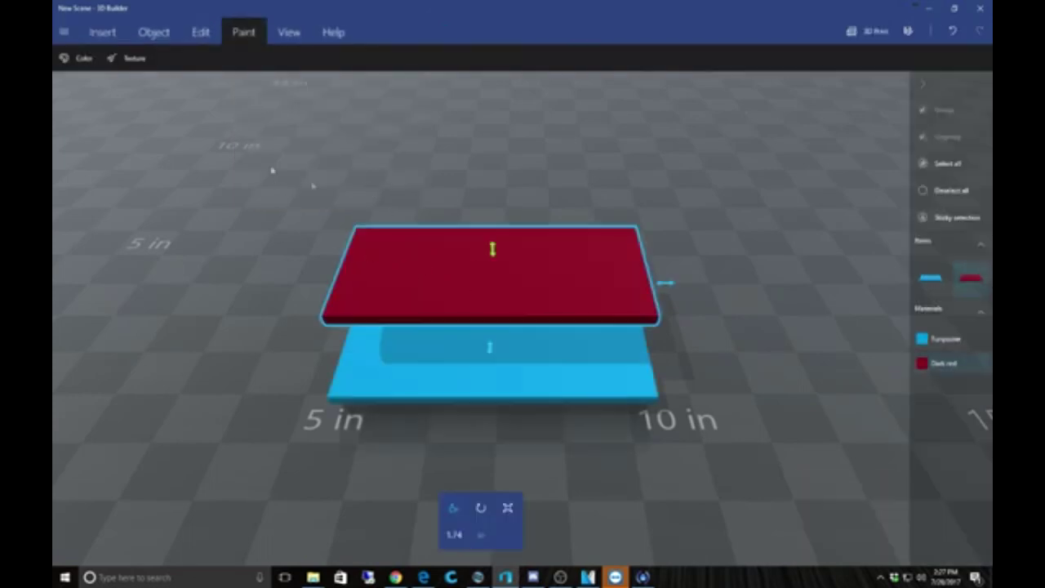
Lower the dark red half into the turquoise half to a height position of about 0.4 in
mouse_move(291, 147)
left_mouse_down()
mouse_move(101, 128)
mouse_move(416, 162)
mouse_move(432, 142)
mouse_move(242, 142)
left_mouse_up()
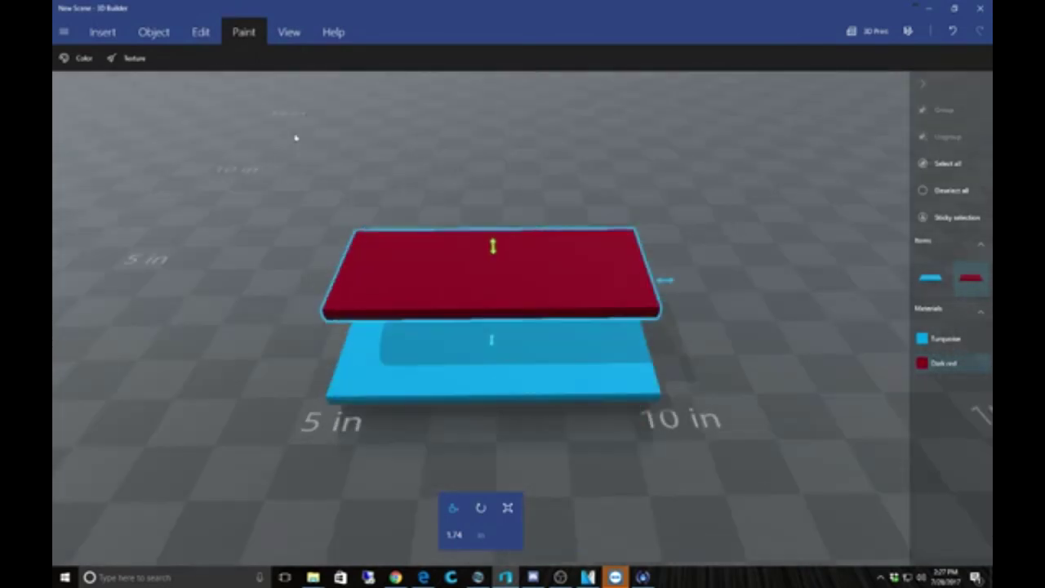
left_click_drag(296, 137, 264, 135)
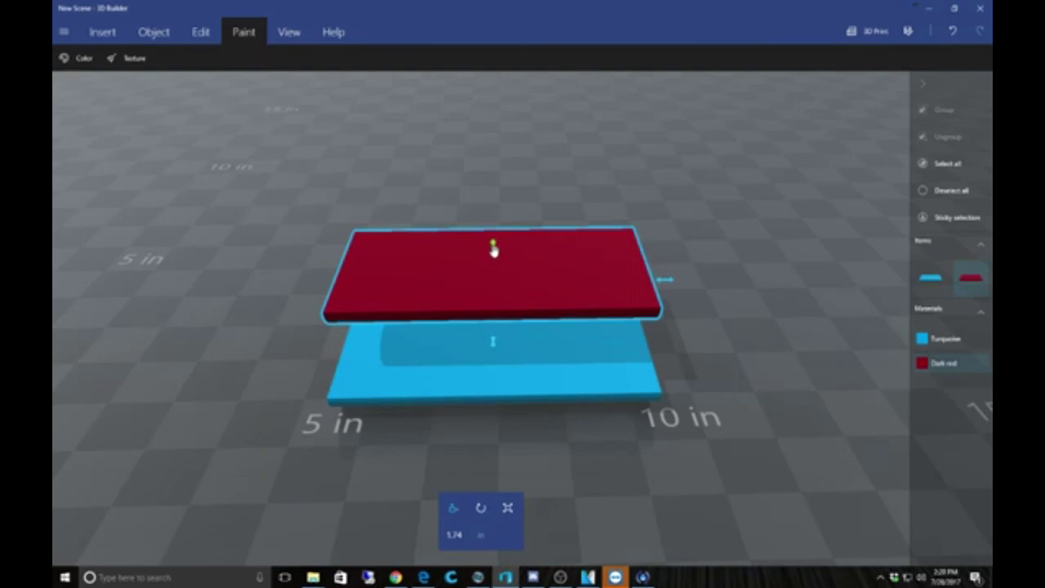
left_click_drag(493, 249, 495, 323)
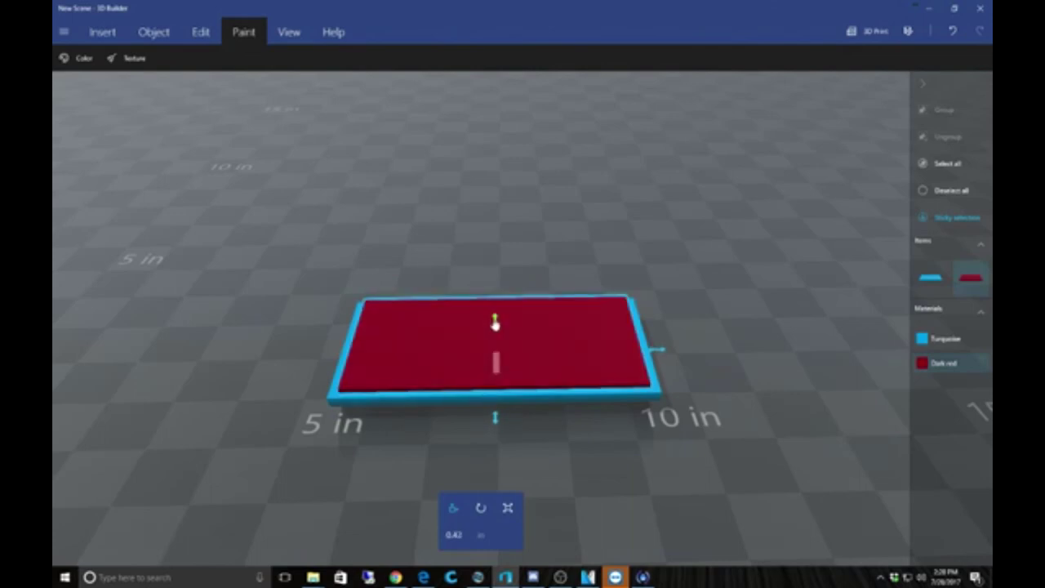
left_click_drag(495, 323, 495, 325)
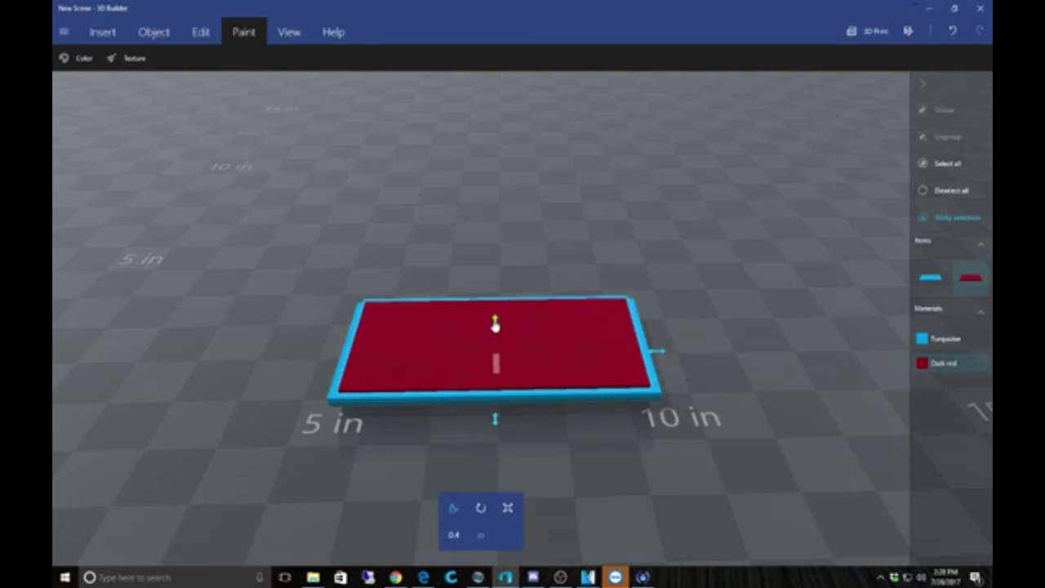
Fine-tune the dark red half's height position to about 0.37 in, leaving it slightly above the turquoise rim
left_click_drag(710, 292, 618, 233)
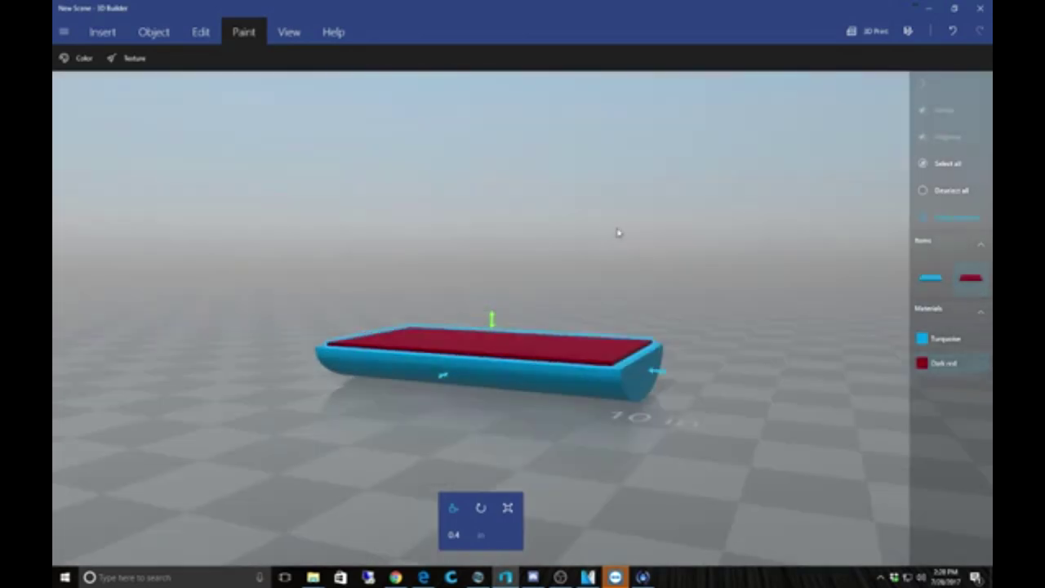
scroll(618, 235, "up", 1)
scroll(617, 236, "up", 3)
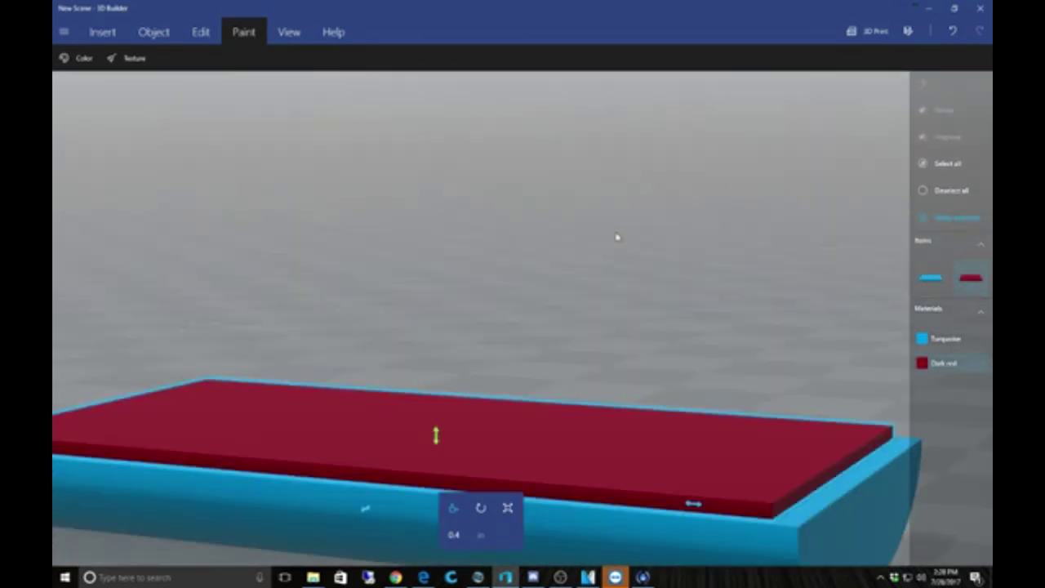
left_click_drag(617, 237, 573, 165)
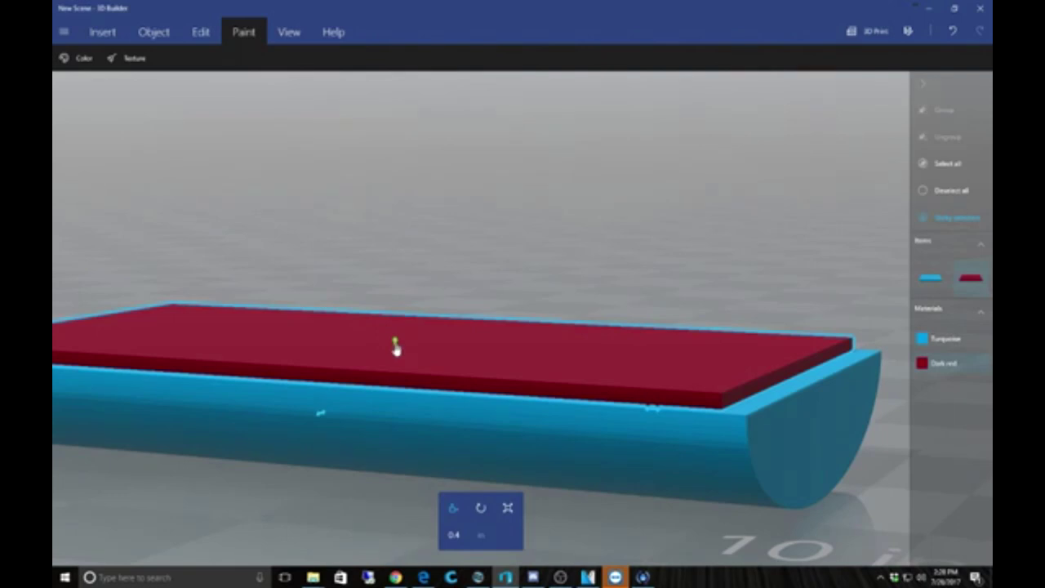
left_click_drag(395, 346, 395, 353)
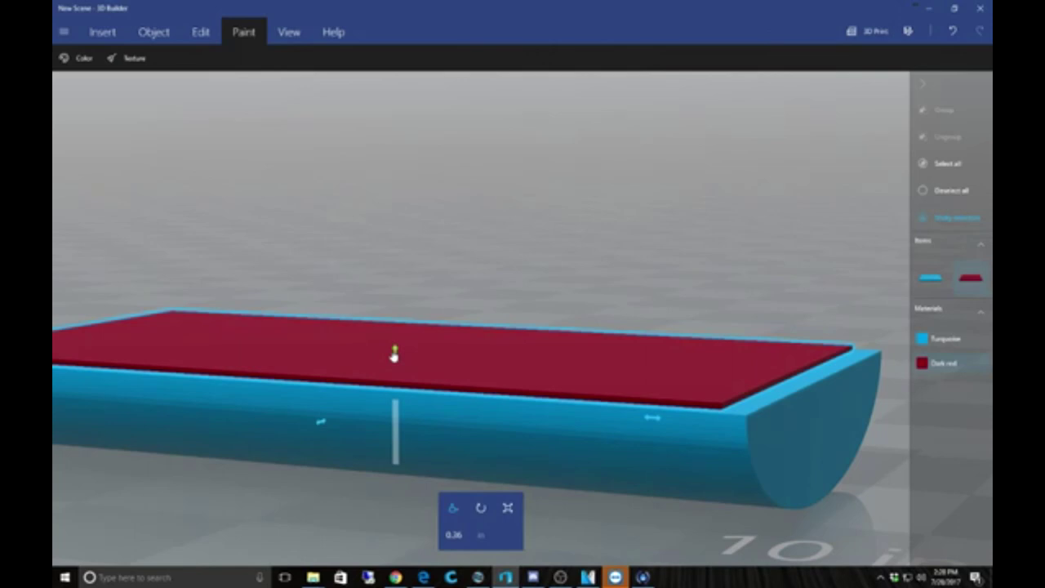
left_click_drag(394, 353, 392, 350)
right_click_drag(461, 435, 441, 397)
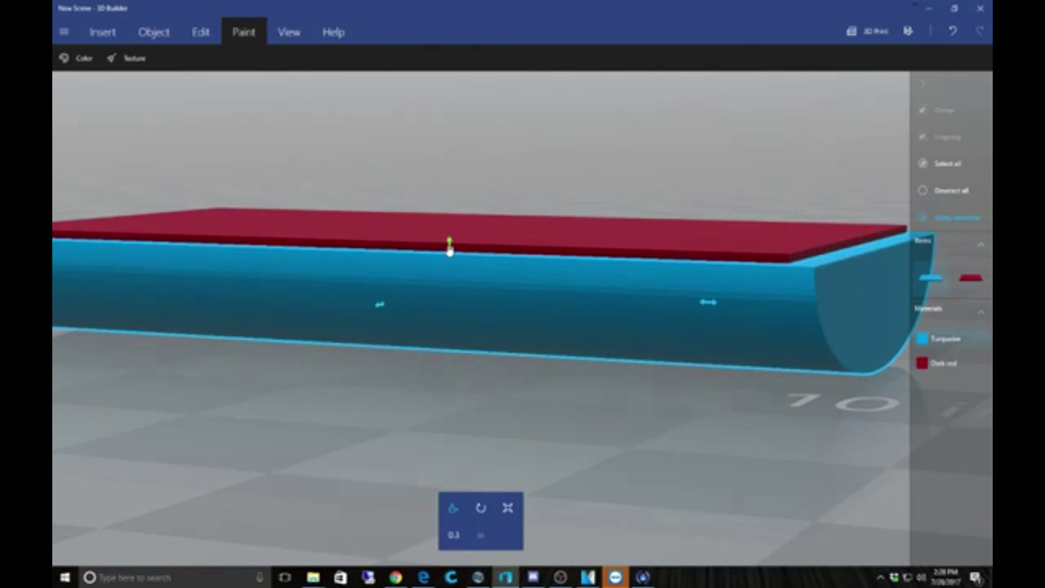
right_click_drag(449, 249, 500, 307)
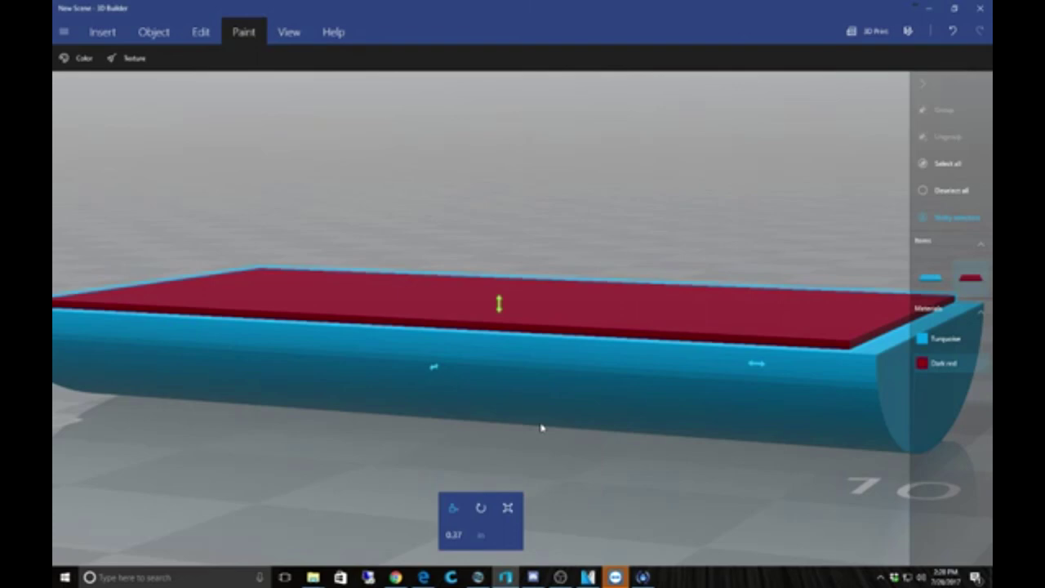
Scale the dark red half up from its corner to a height of about 0.59 in, leaving a thin turquoise rim
left_click_drag(542, 426, 644, 515)
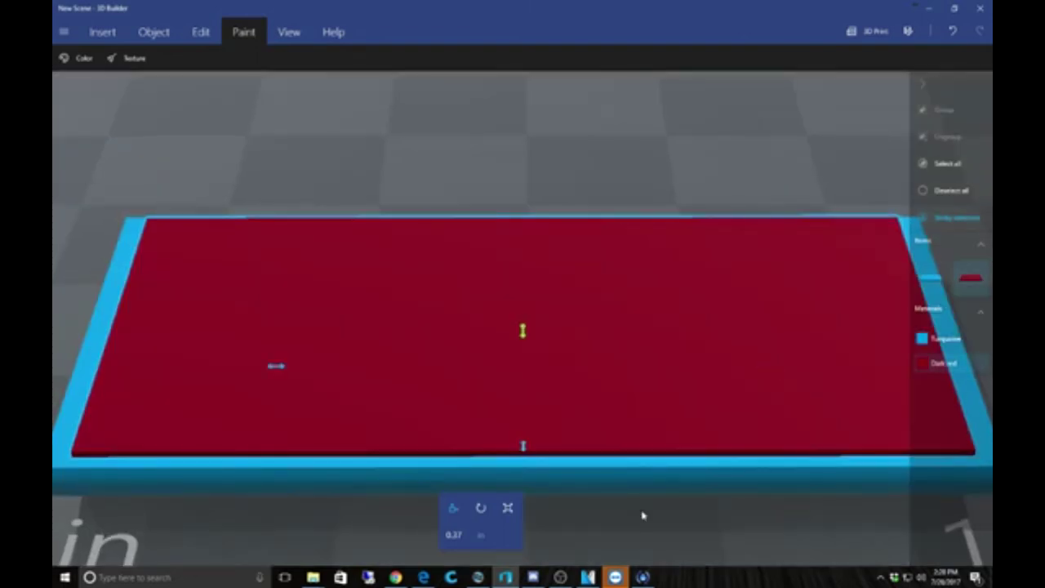
right_click_drag(641, 514, 507, 508)
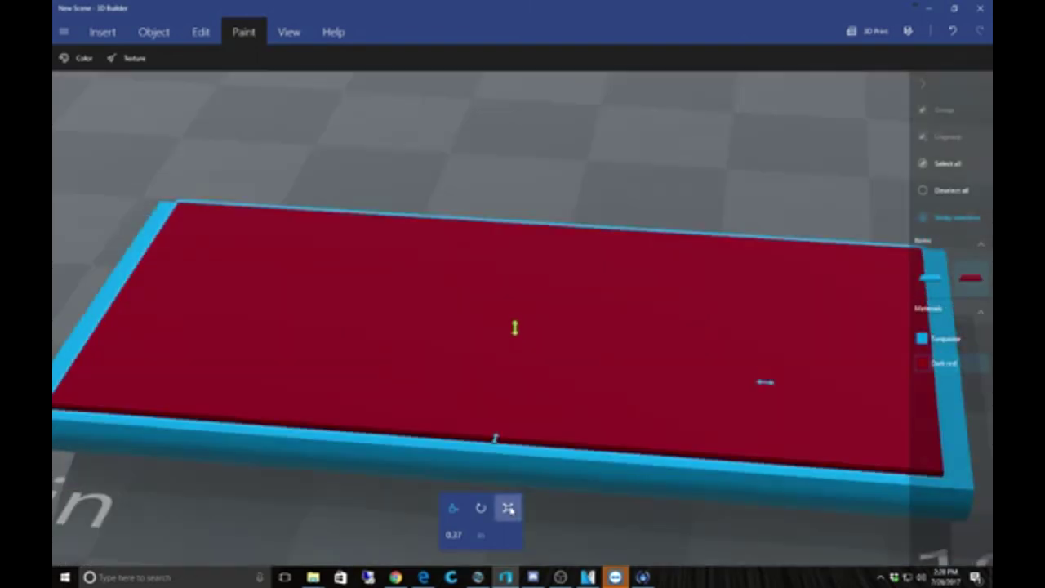
left_click(508, 507)
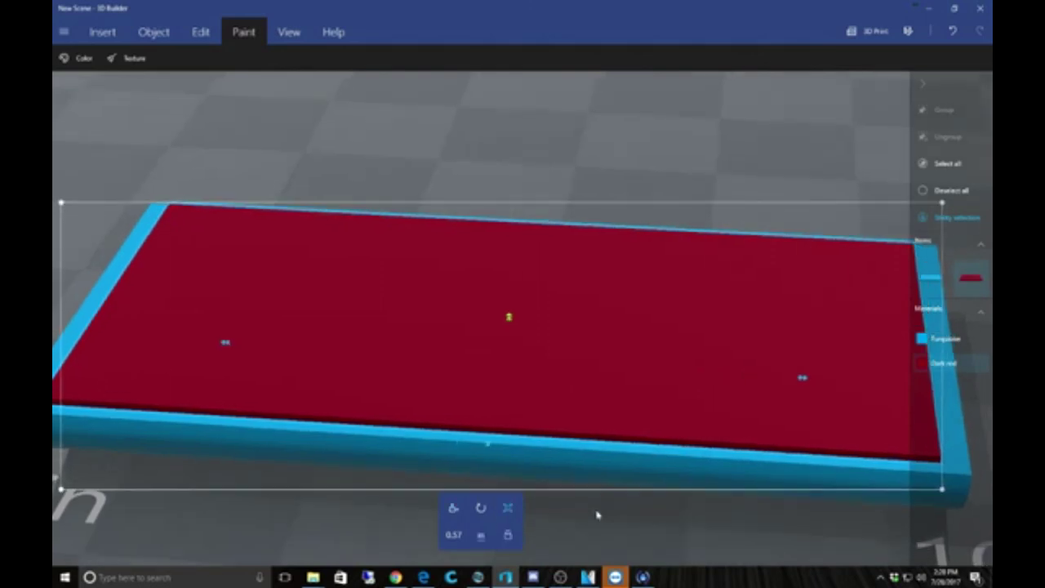
scroll(598, 514, "down", 2)
right_click_drag(586, 501, 552, 513)
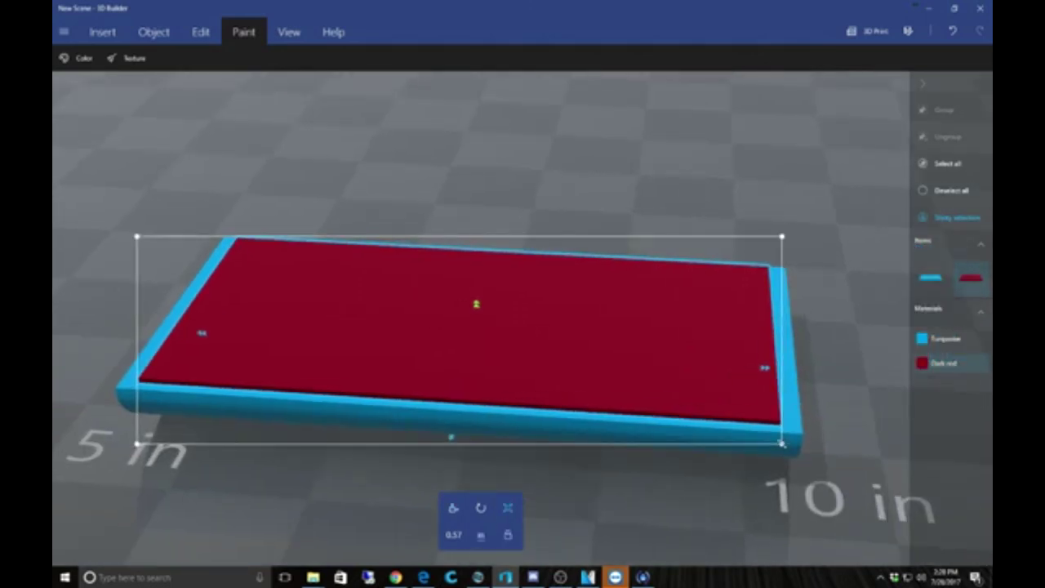
left_click_drag(734, 488, 804, 452)
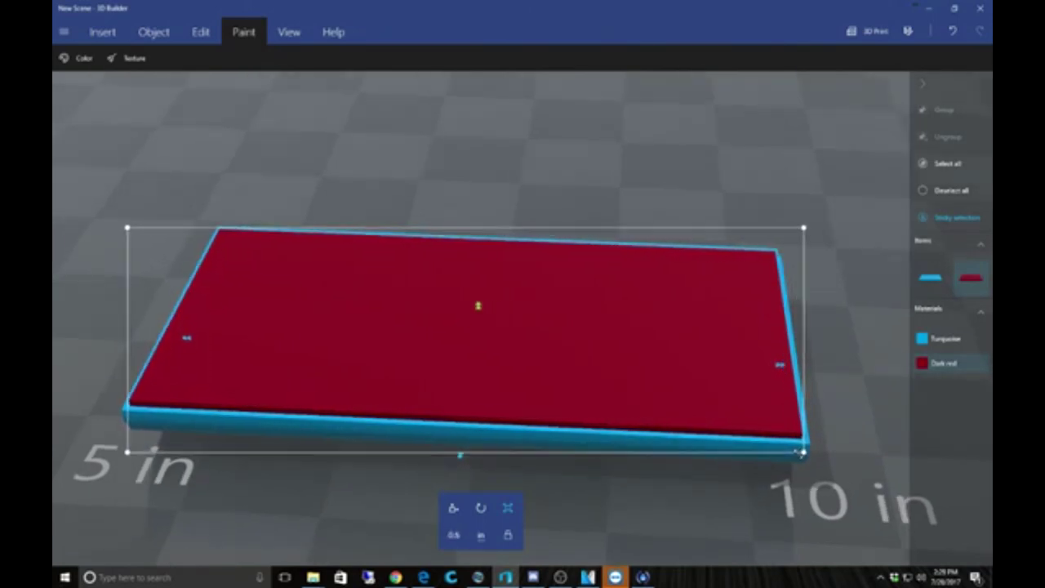
mouse_move(803, 451)
left_mouse_down()
mouse_move(727, 434)
mouse_move(796, 448)
left_mouse_up()
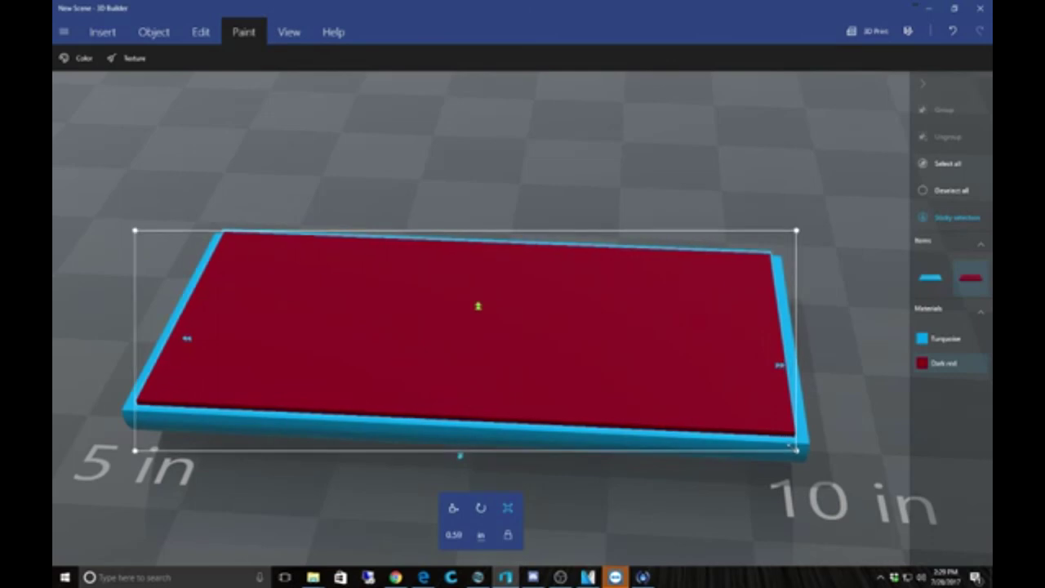
left_click_drag(796, 448, 801, 450)
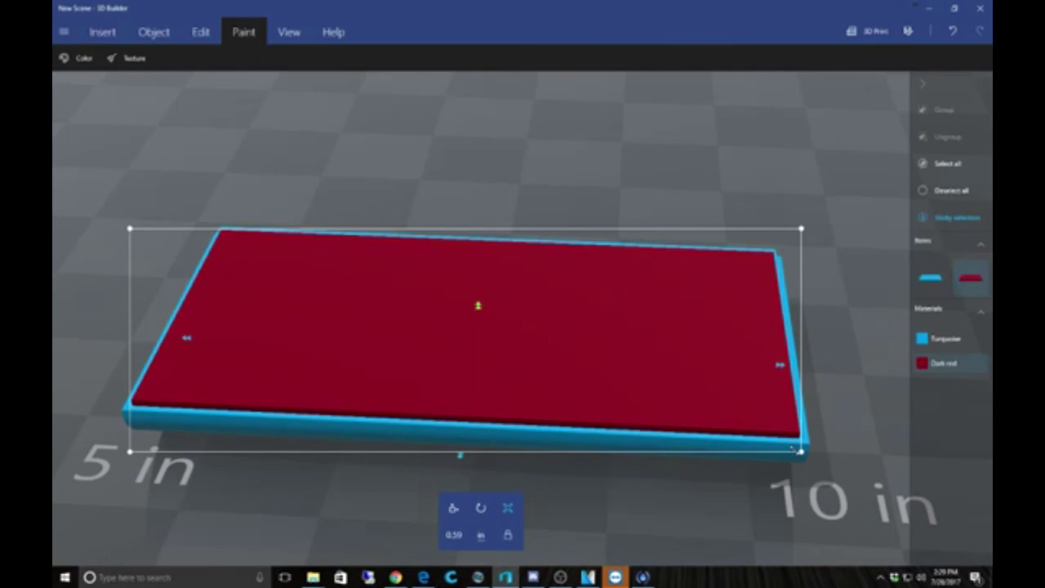
left_click_drag(801, 450, 802, 452)
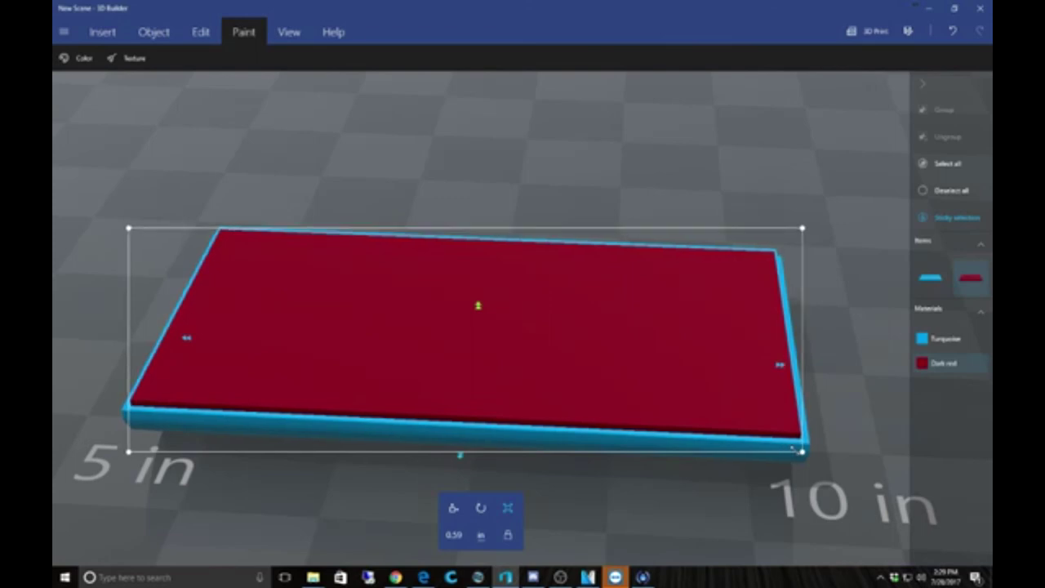
Subtract the dark red half from the turquoise half to hollow it out
mouse_move(723, 503)
left_mouse_down()
mouse_move(581, 526)
mouse_move(893, 490)
mouse_move(716, 504)
mouse_move(627, 489)
mouse_move(935, 449)
mouse_move(722, 493)
mouse_move(733, 492)
left_mouse_up()
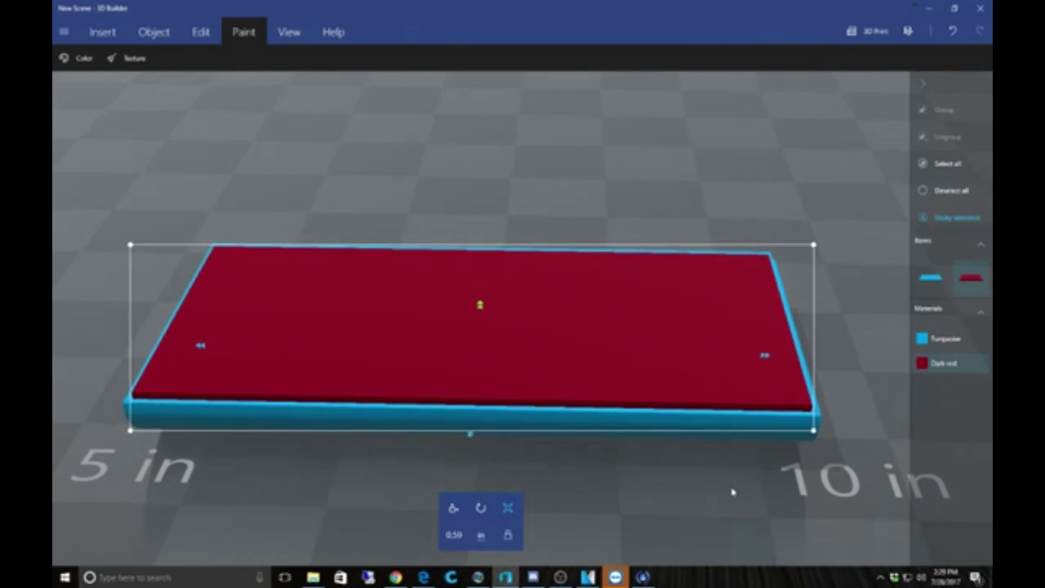
left_click(199, 32)
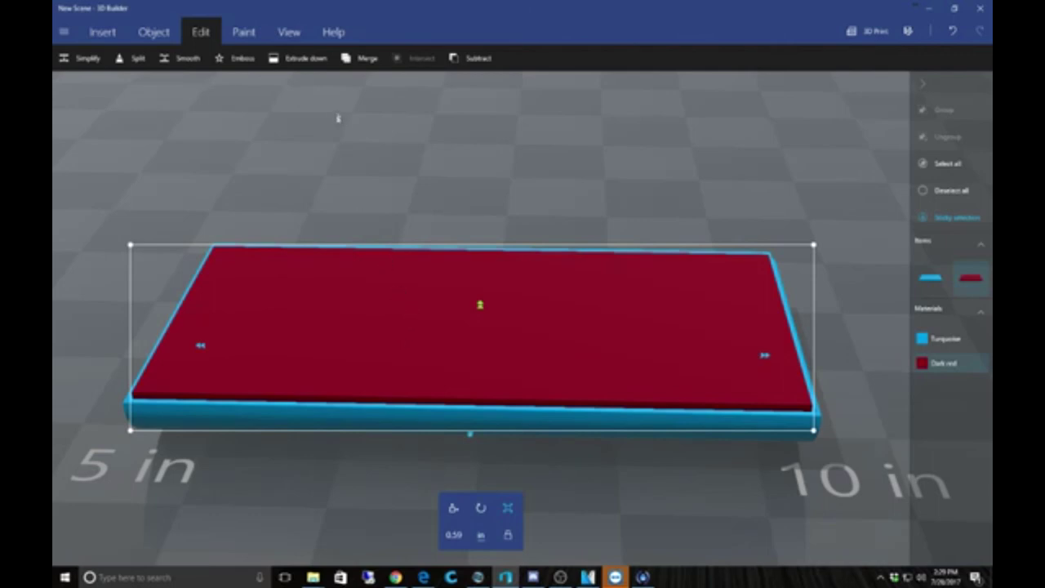
left_click(473, 58)
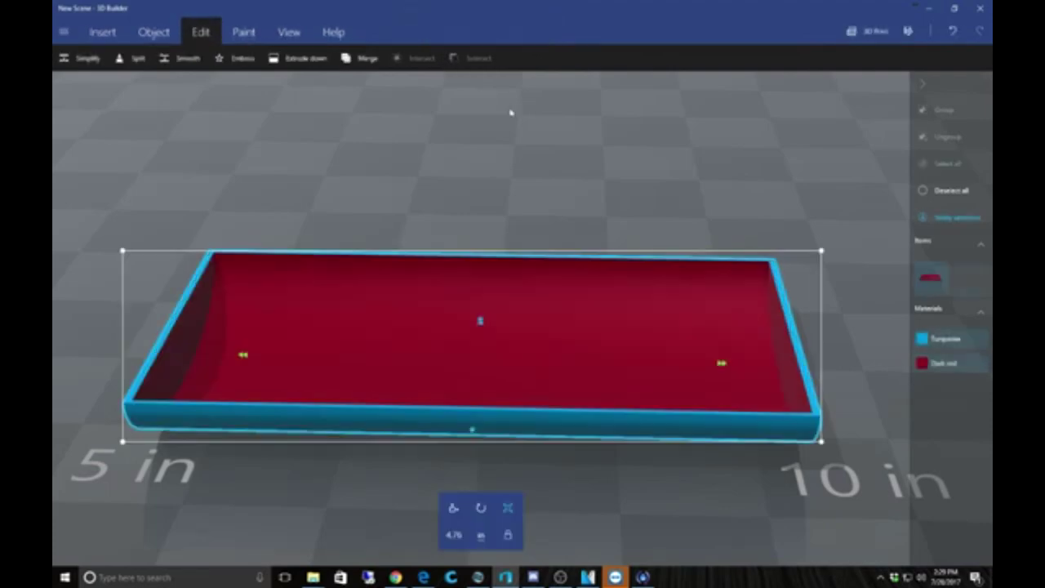
Check the hollowed half-cylinder from several angles and insert a cube into the scene
left_click_drag(509, 125, 450, 184)
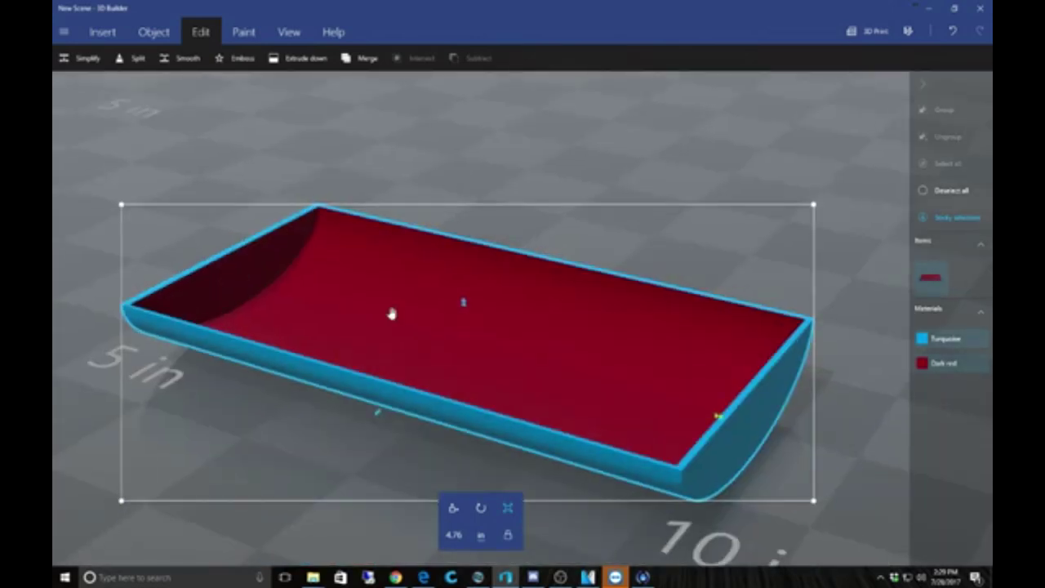
left_click_drag(492, 128, 561, 110)
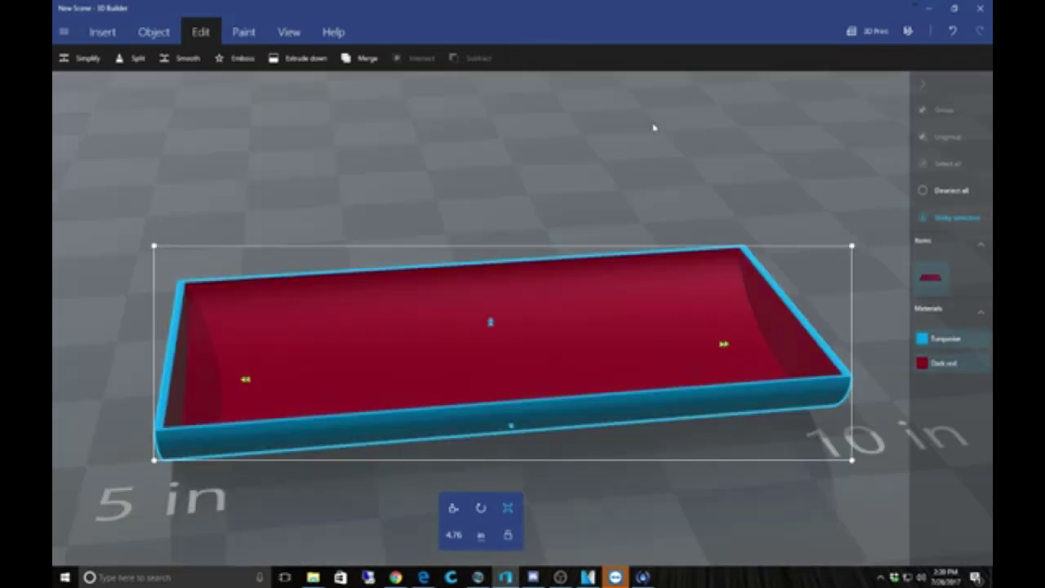
left_click_drag(653, 128, 606, 121)
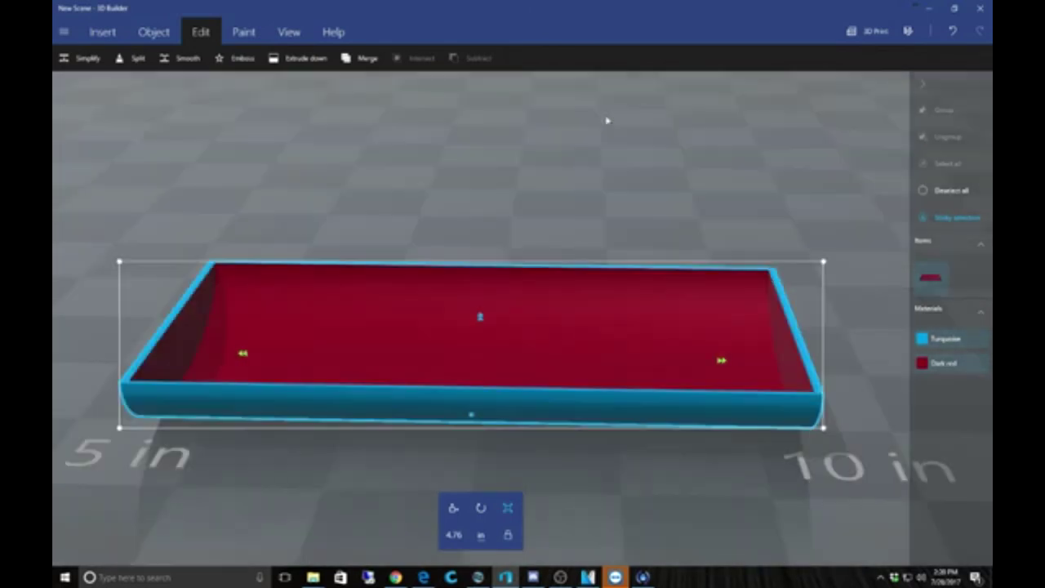
scroll(571, 151, "down", 2)
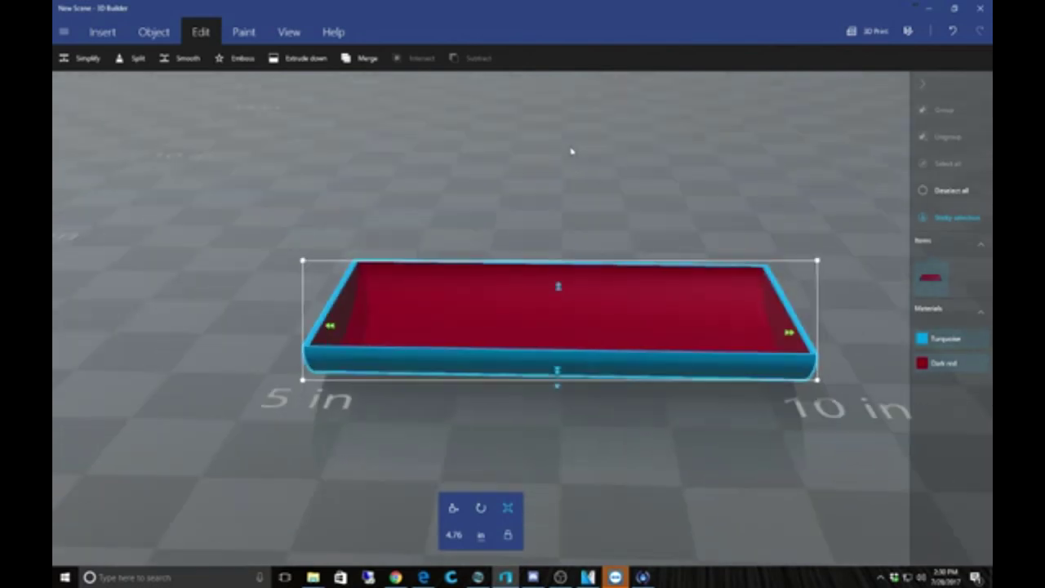
right_click_drag(571, 151, 440, 160)
left_click_drag(439, 160, 456, 176)
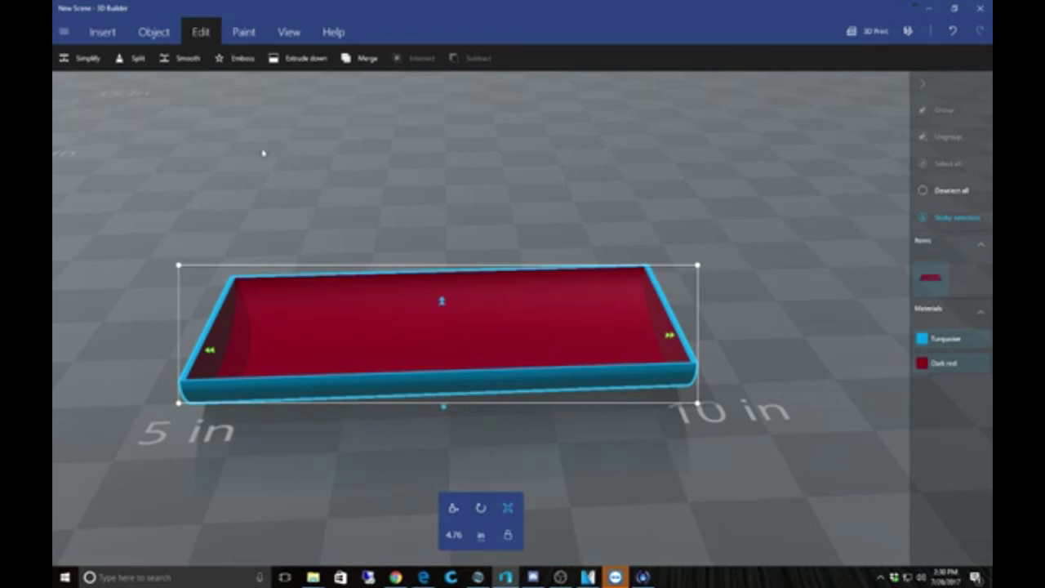
left_click(102, 32)
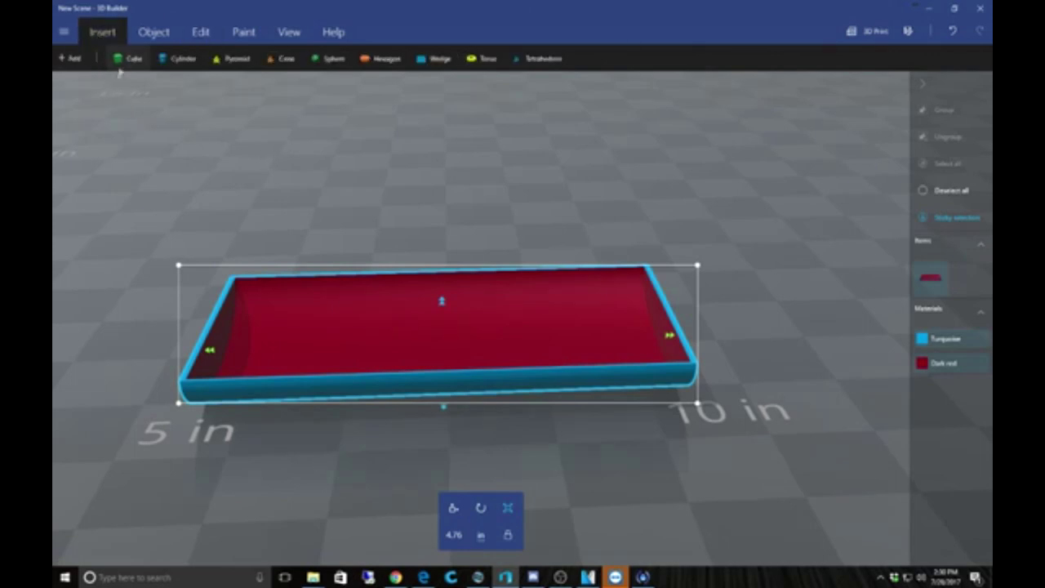
left_click(128, 60)
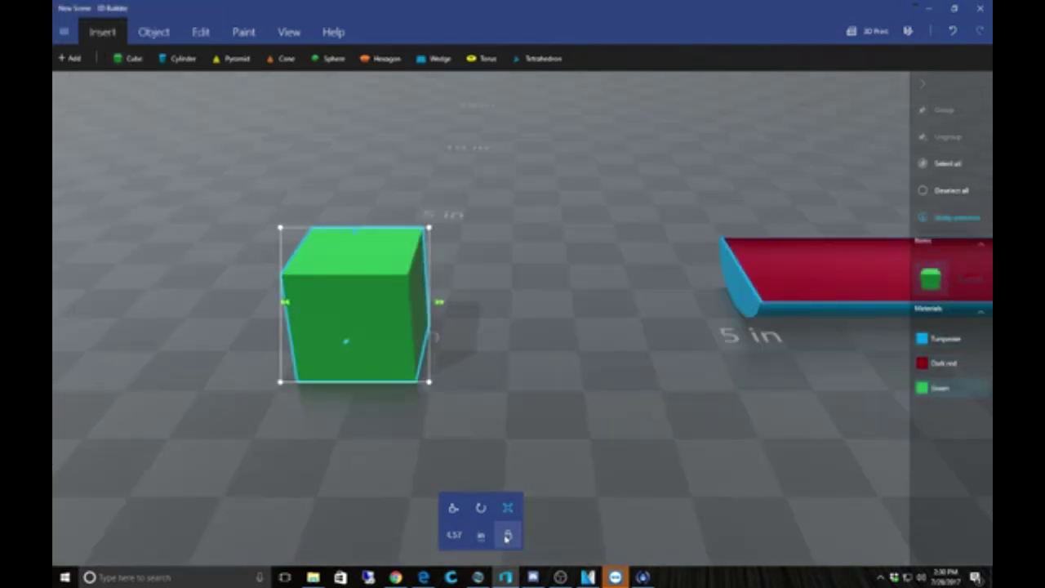
Resize the green cube into an upright plate about 0.15 in thick, 3.1 in long and 0.83 in high
left_click_drag(440, 396, 274, 409)
right_click_drag(275, 408, 120, 397)
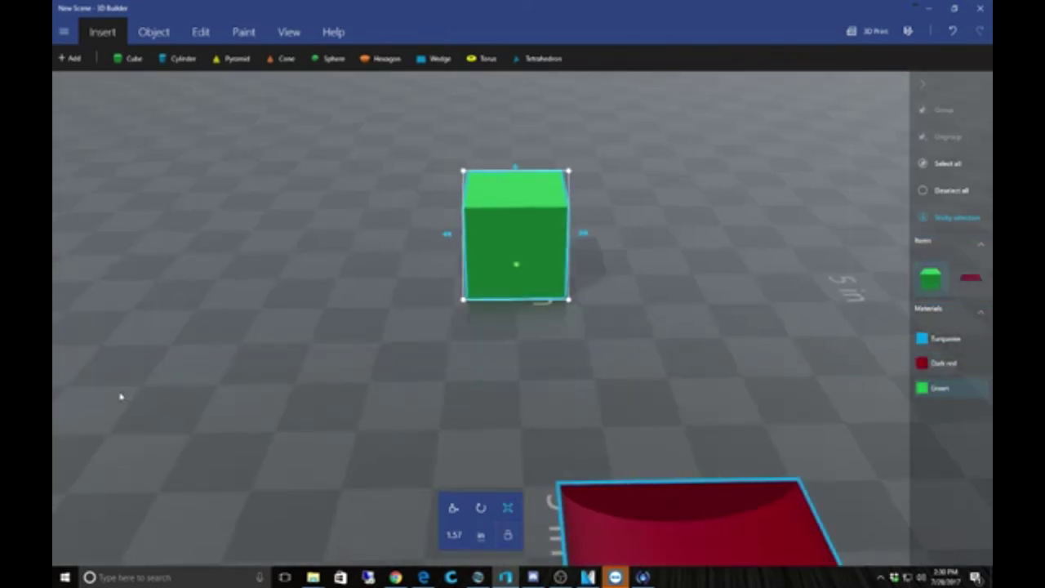
left_click_drag(587, 235, 502, 257)
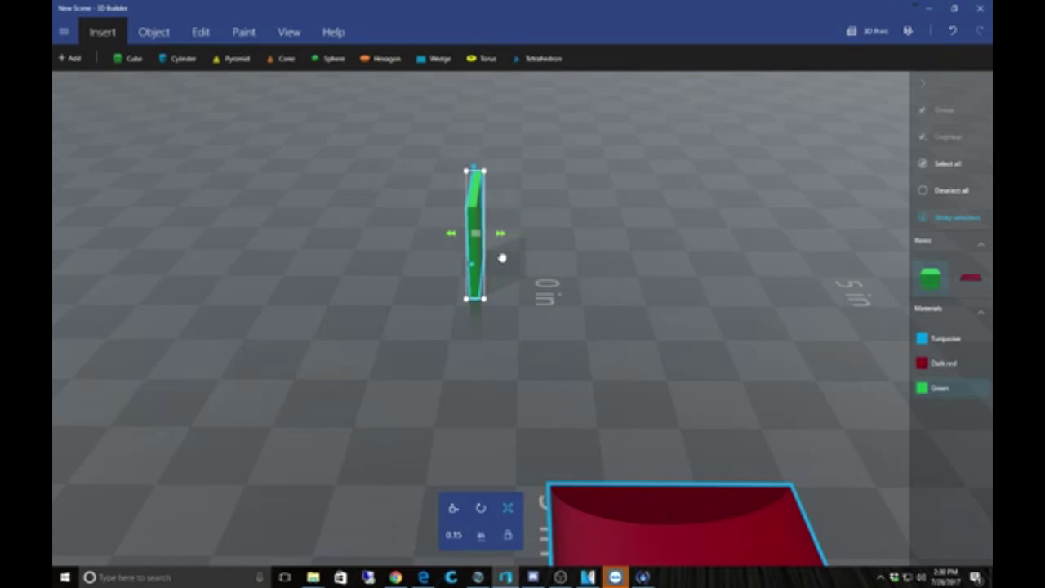
right_click_drag(501, 254, 767, 362)
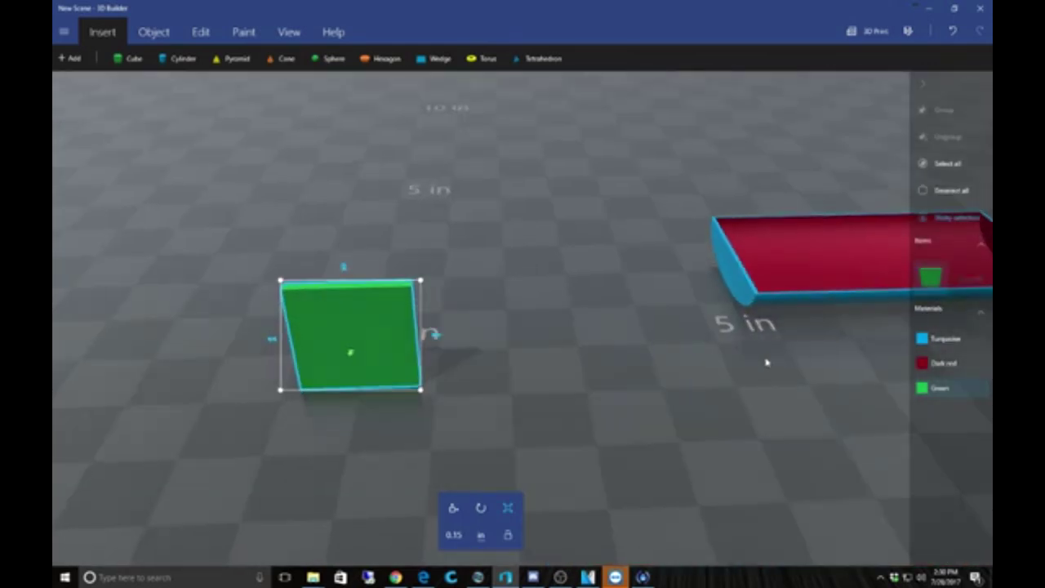
left_click_drag(434, 335, 553, 332)
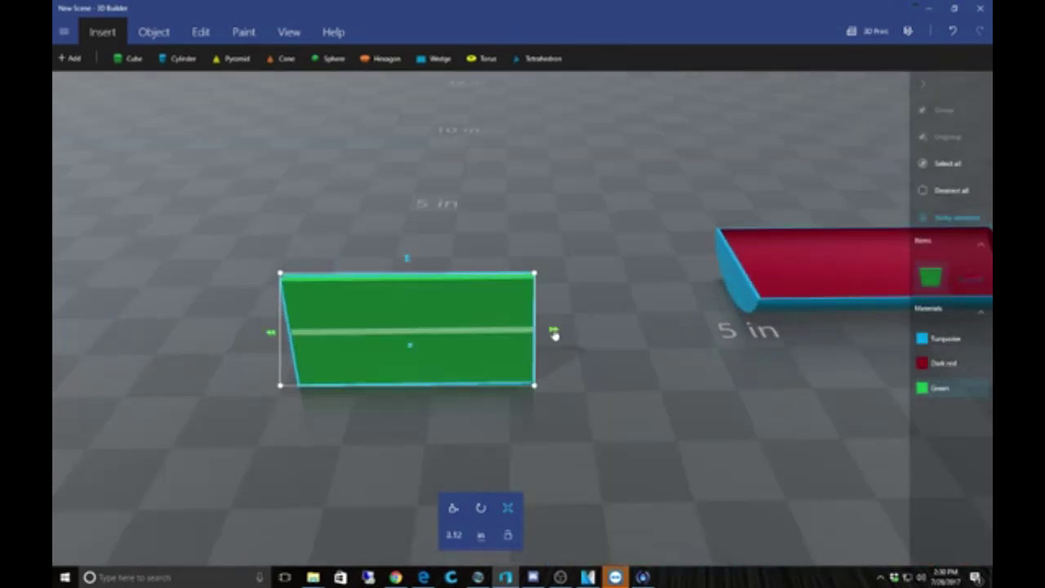
left_click_drag(408, 262, 413, 315)
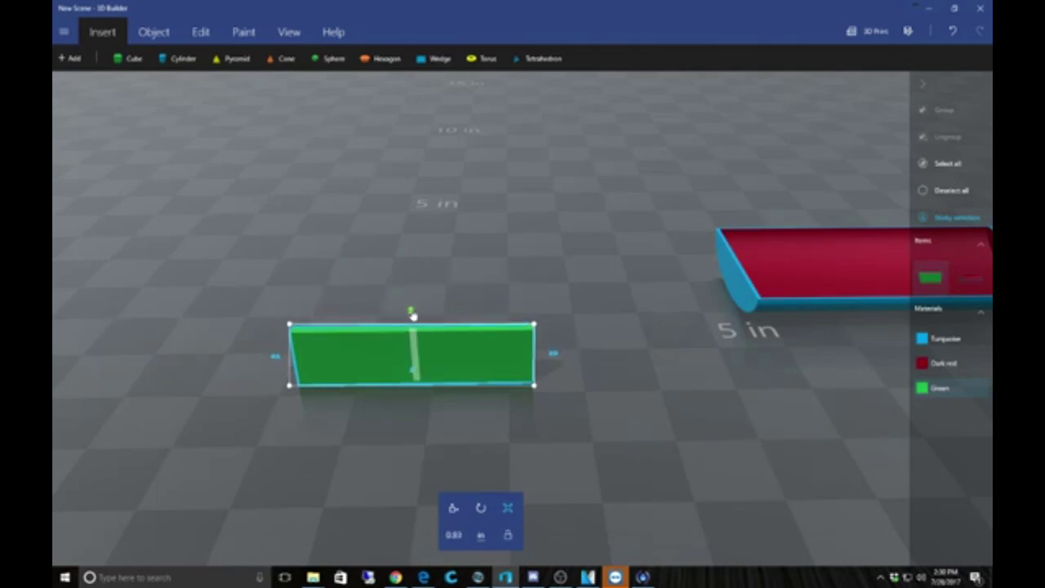
Move the green plate lengthwise to a position of about 7.96 in, in front of the hollowed half-cylinder
right_click_drag(426, 269, 232, 232)
left_click_drag(377, 258, 352, 243)
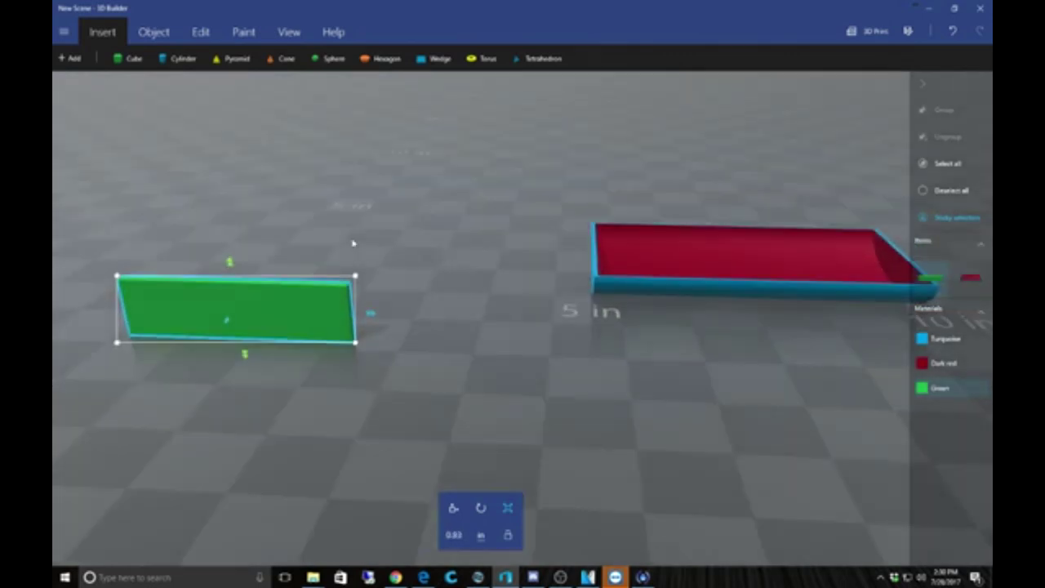
left_click(453, 508)
left_click_drag(373, 311, 931, 330)
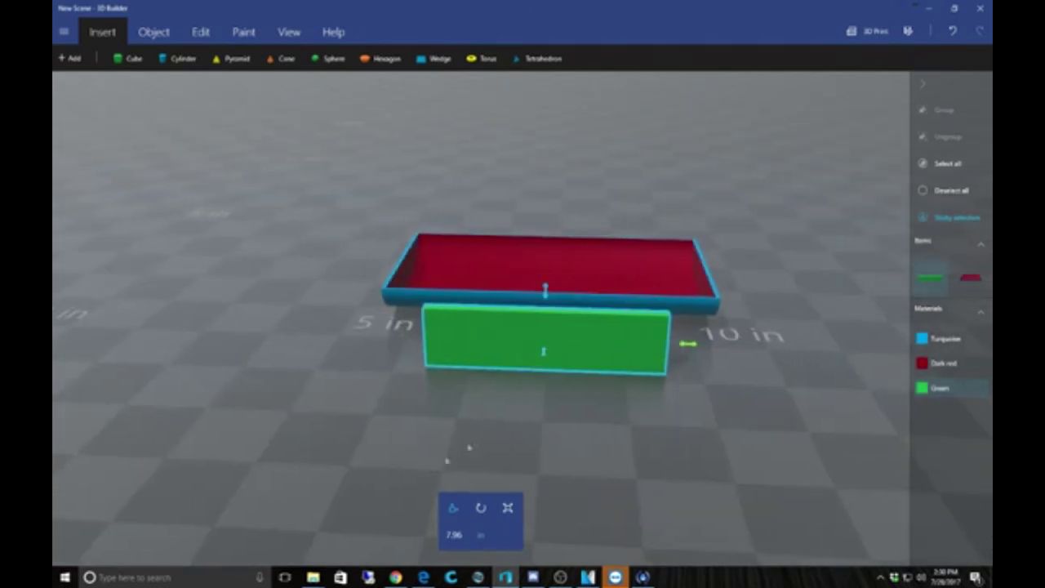
Move the green plate lengthwise to about 3.24 in, clear of the hollowed half-cylinder's end
left_click_drag(596, 443, 571, 335)
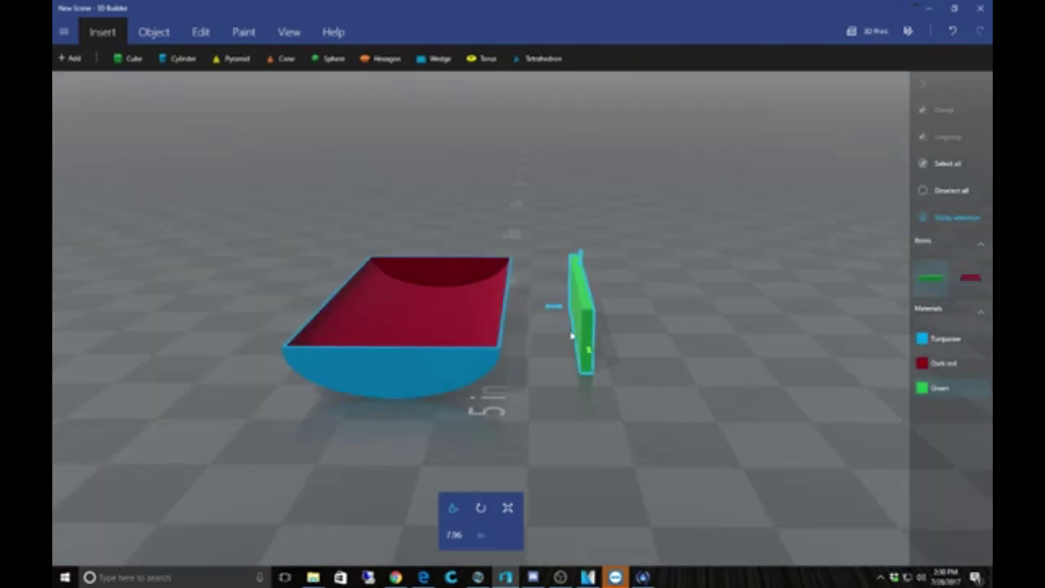
left_click_drag(550, 472, 473, 441)
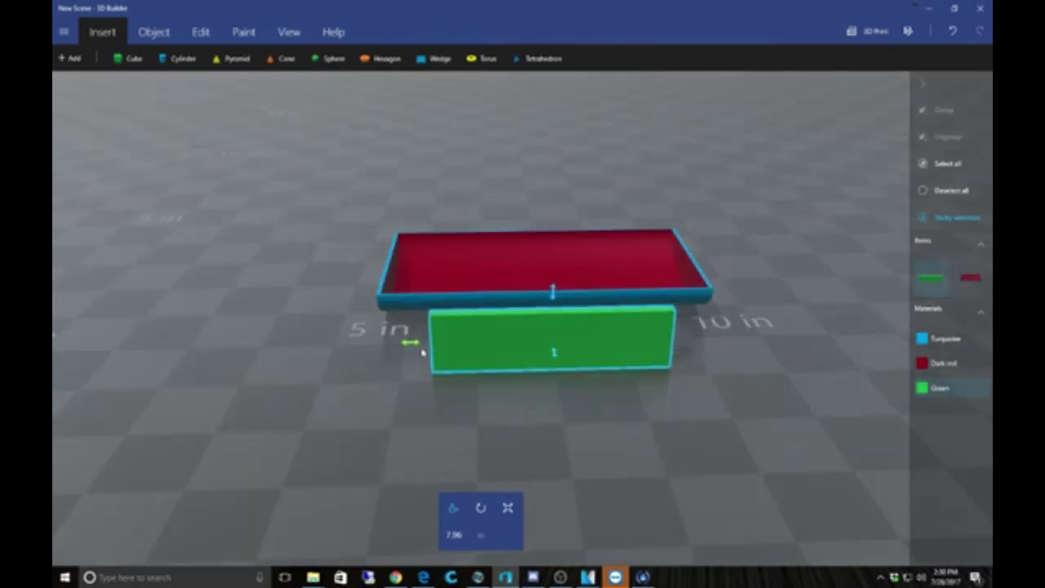
left_click_drag(395, 347, 98, 355)
left_click_drag(476, 393, 509, 395)
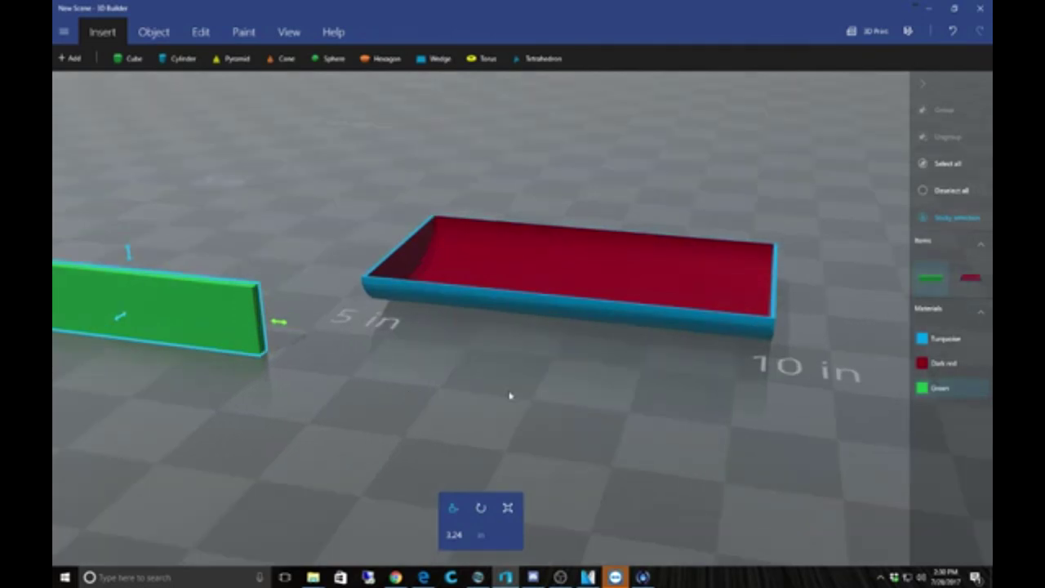
middle_click_drag(509, 396, 437, 445)
left_click_drag(436, 445, 518, 439)
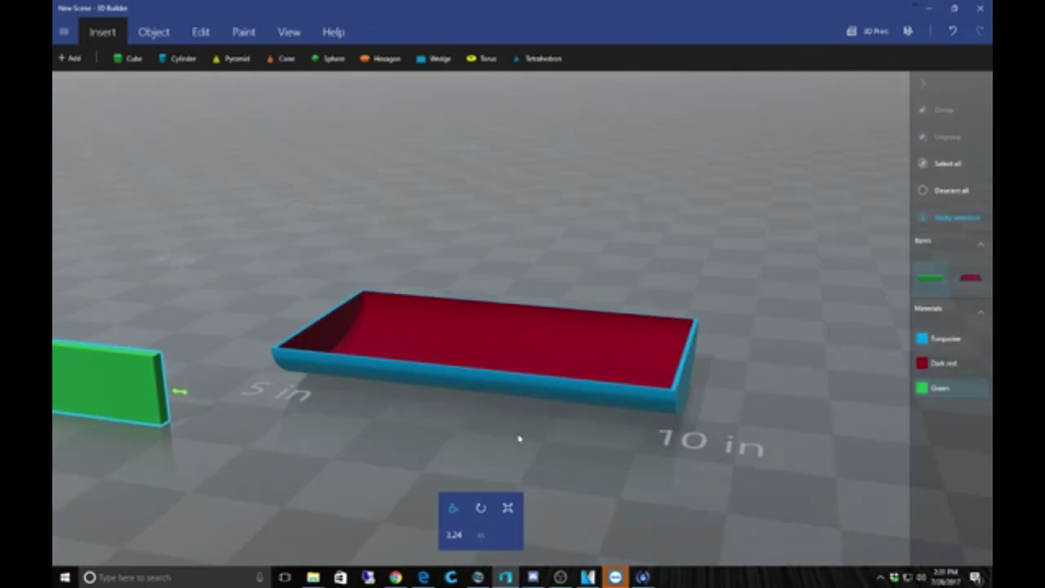
left_click_drag(289, 256, 196, 245)
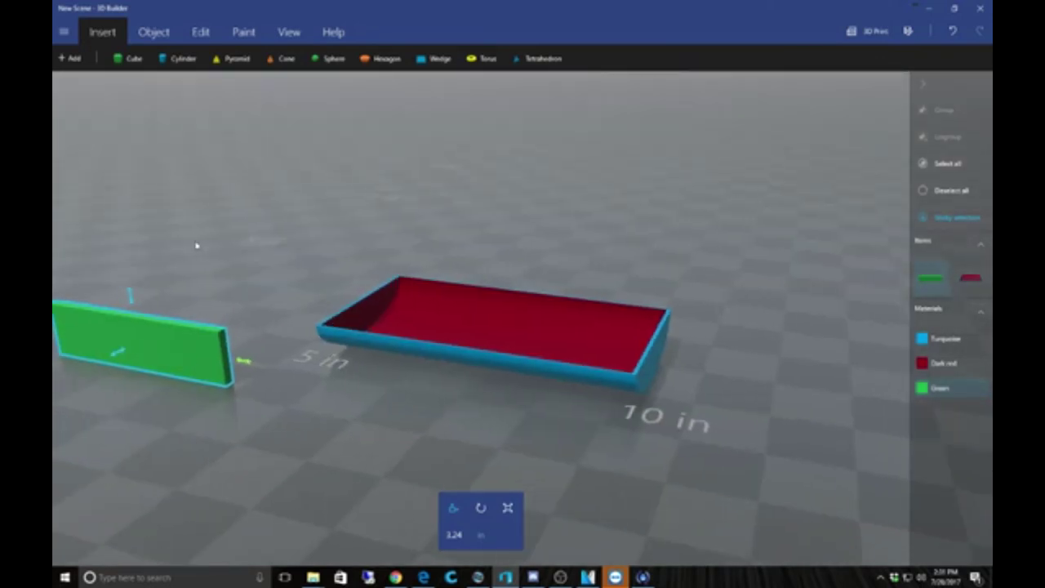
Duplicate the green plate twice, moving one copy lengthwise to about -1.97 in and the other sideways to about 4.44 in
left_click(169, 344)
left_click(169, 345)
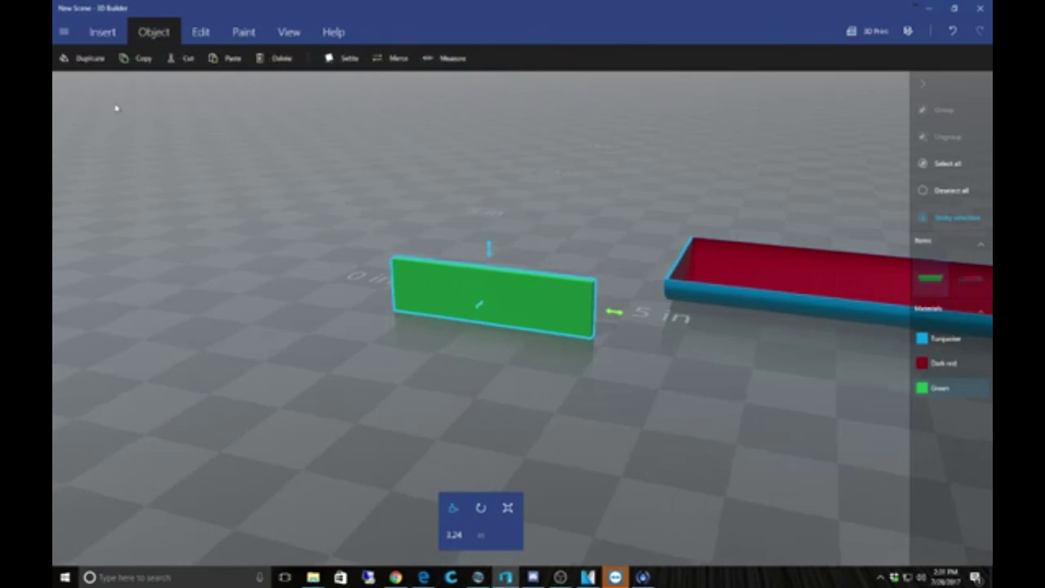
left_click(87, 59)
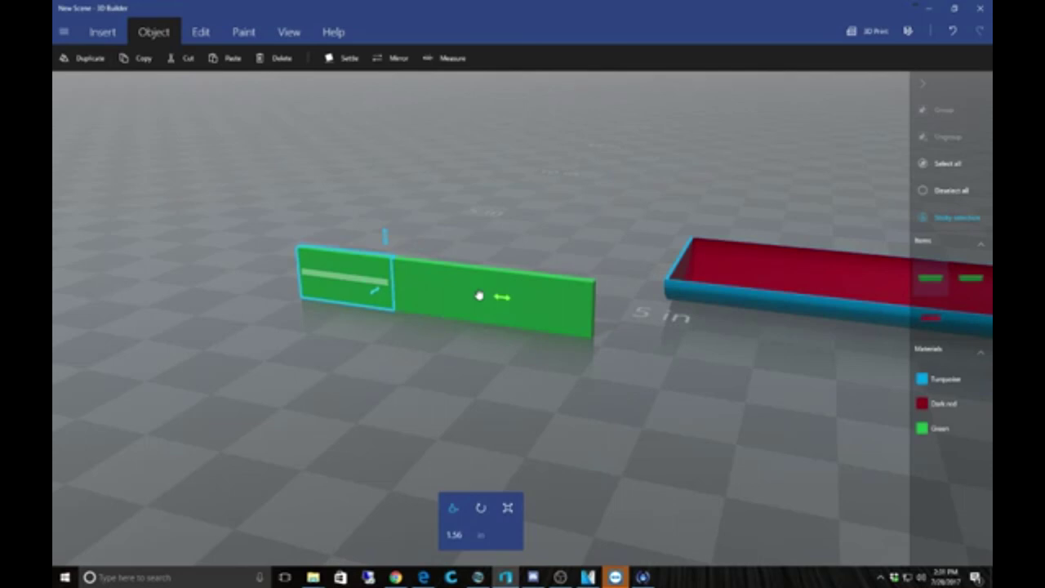
left_click_drag(479, 296, 139, 85)
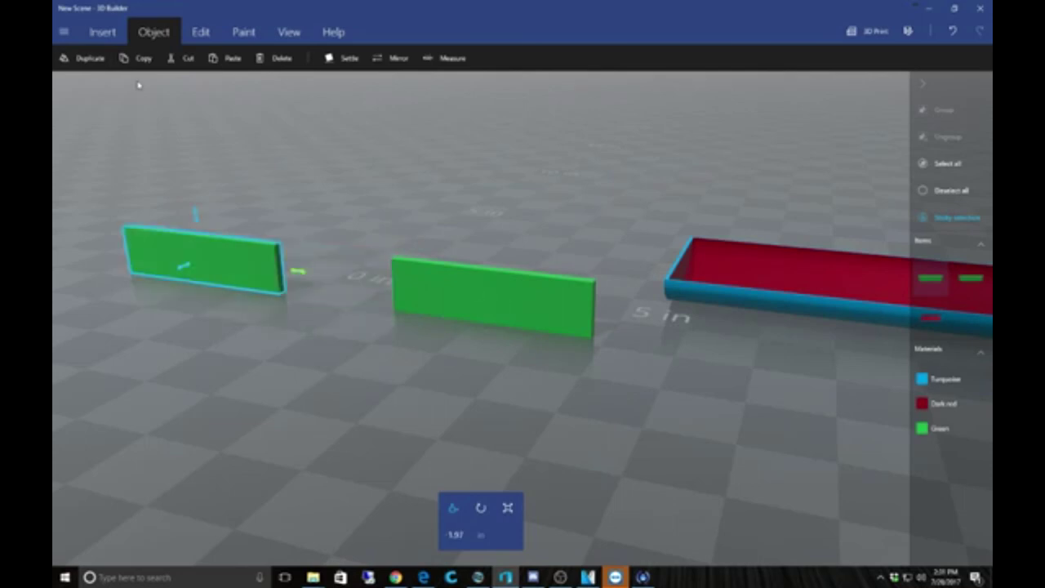
left_click_drag(139, 85, 382, 251)
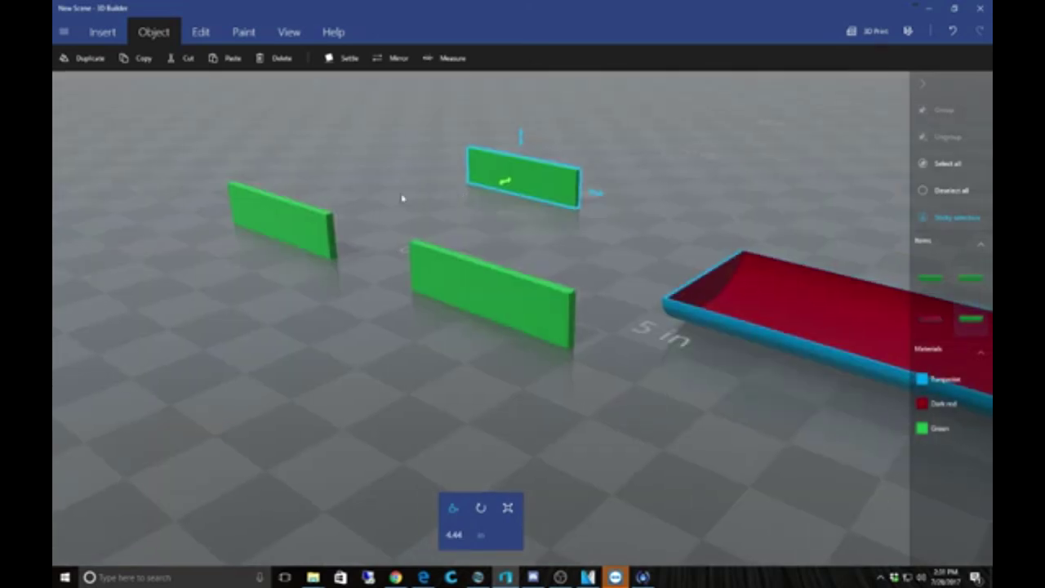
left_click_drag(401, 198, 249, 332)
Move the selected plate copy lengthwise to about 11.9 in, past the far end of the half-cylinder
right_click_drag(480, 353, 545, 262)
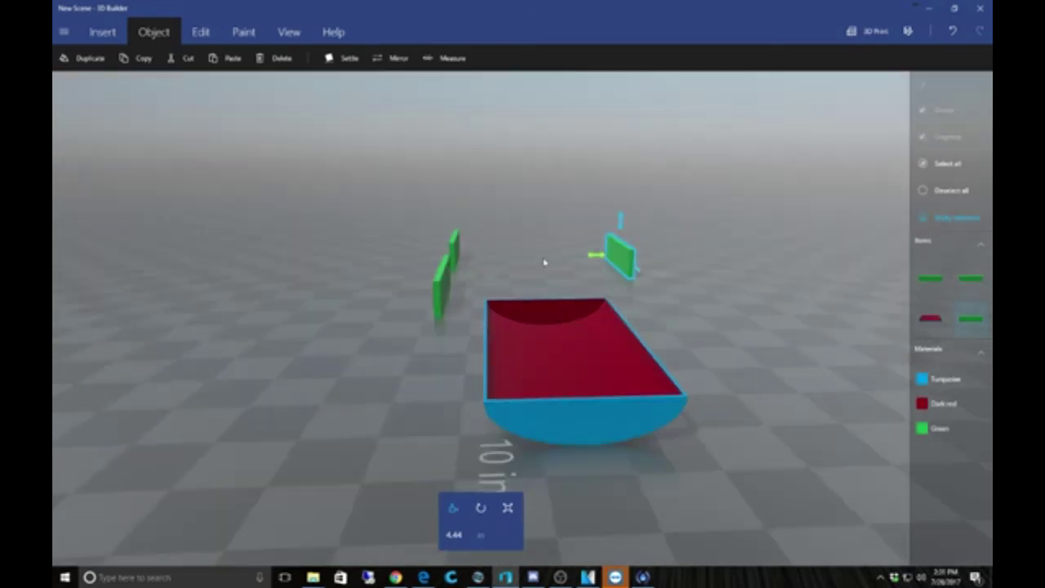
left_click_drag(622, 260, 795, 505)
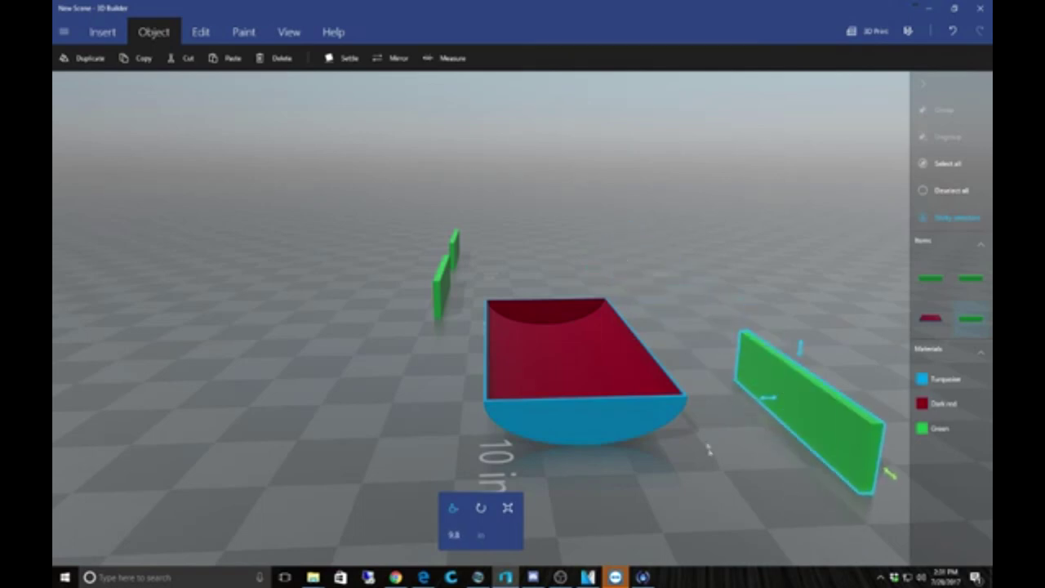
scroll(707, 443, "down", 2)
right_click_drag(703, 440, 576, 355)
left_click_drag(634, 439, 665, 581)
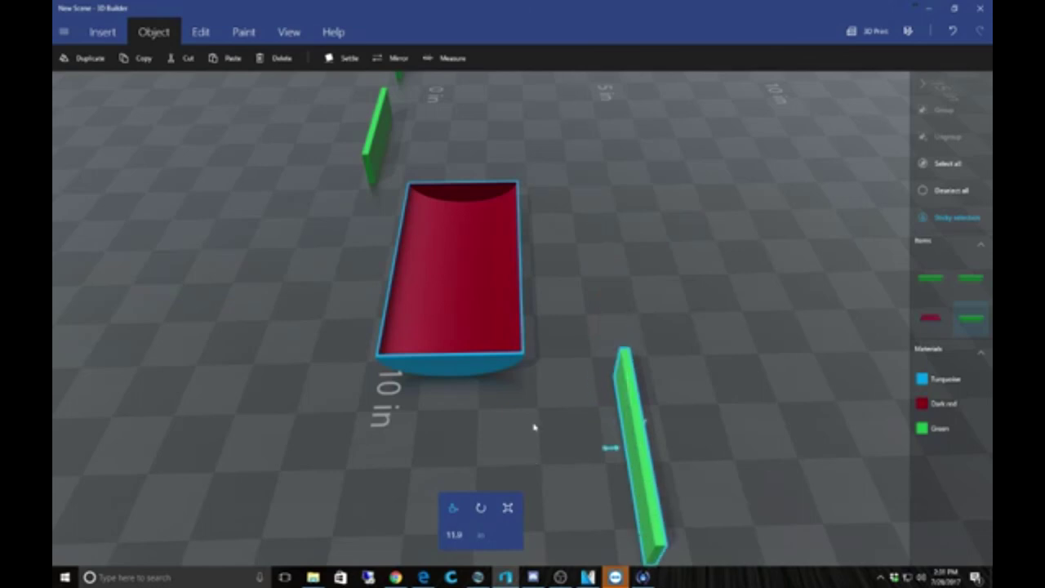
Rotate the plate at the far end 90 degrees and move it sideways to about 1.55 in, across the half-cylinder's end
right_click_drag(533, 425, 549, 419)
left_click(480, 508)
left_click_drag(529, 445, 489, 492)
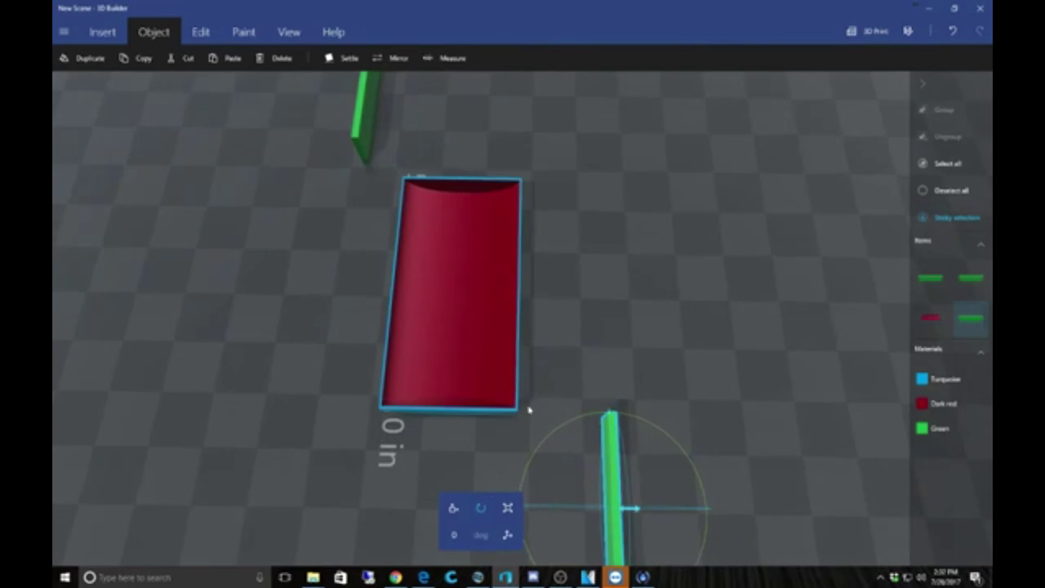
right_click_drag(583, 396, 486, 258)
left_click_drag(555, 219, 561, 247)
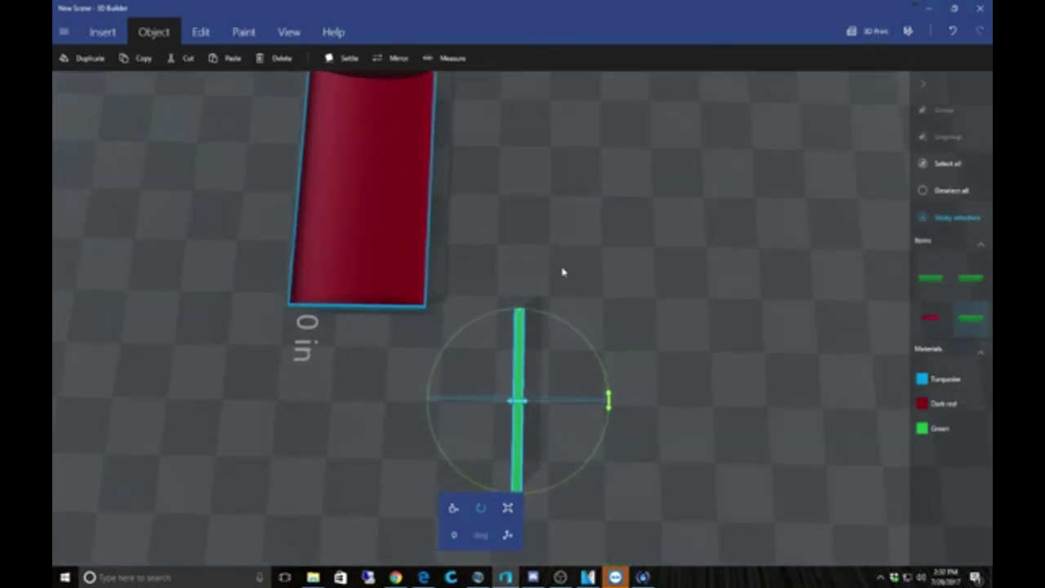
left_click_drag(609, 405, 530, 335)
left_click(452, 508)
left_click_drag(627, 405, 462, 401)
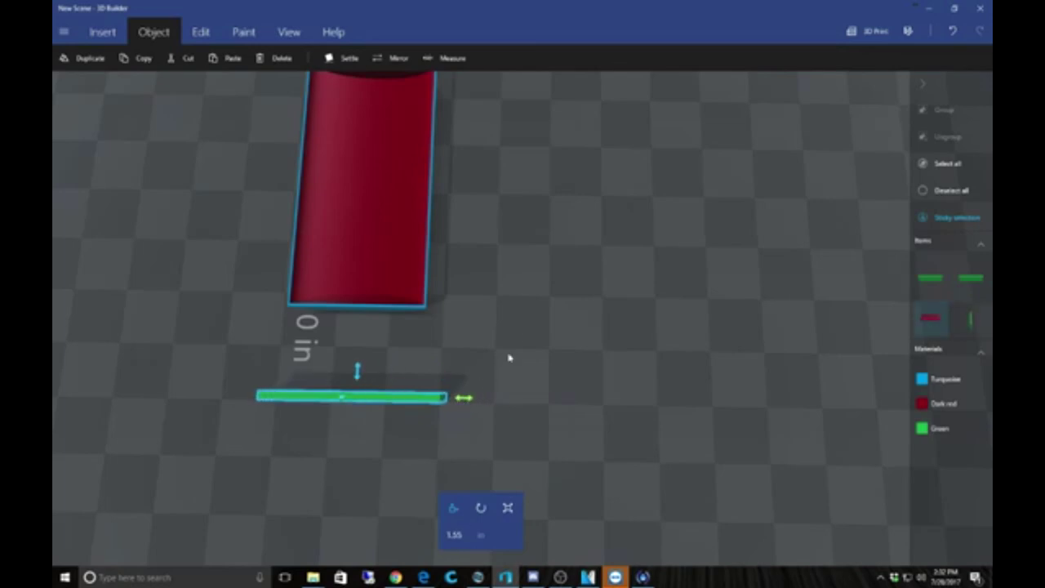
Select only the unrotated plate nearest the half-cylinder's 5 in end and rotate it 90 degrees
right_click_drag(524, 302, 588, 443)
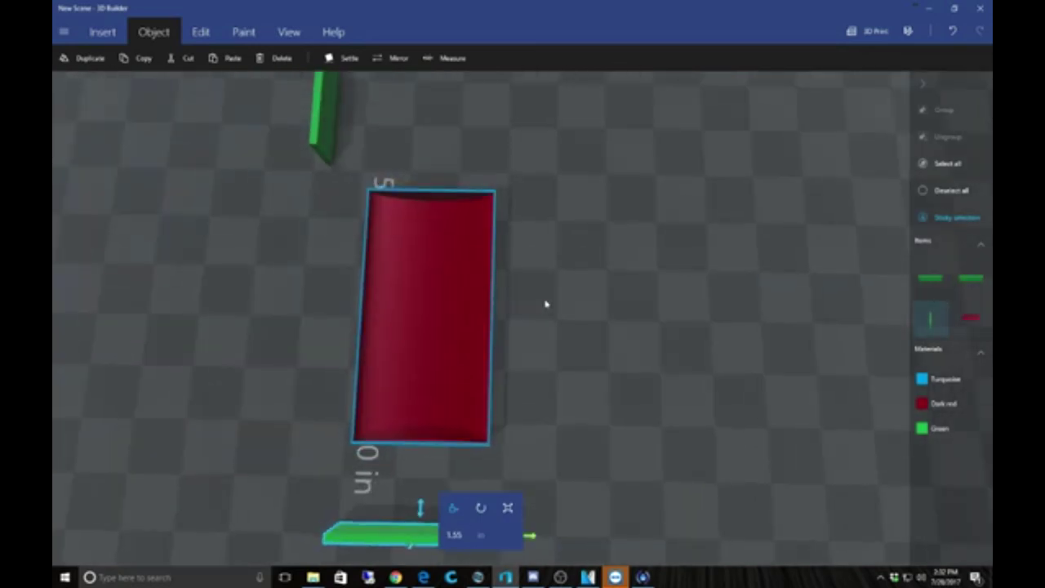
right_click_drag(461, 142, 522, 315)
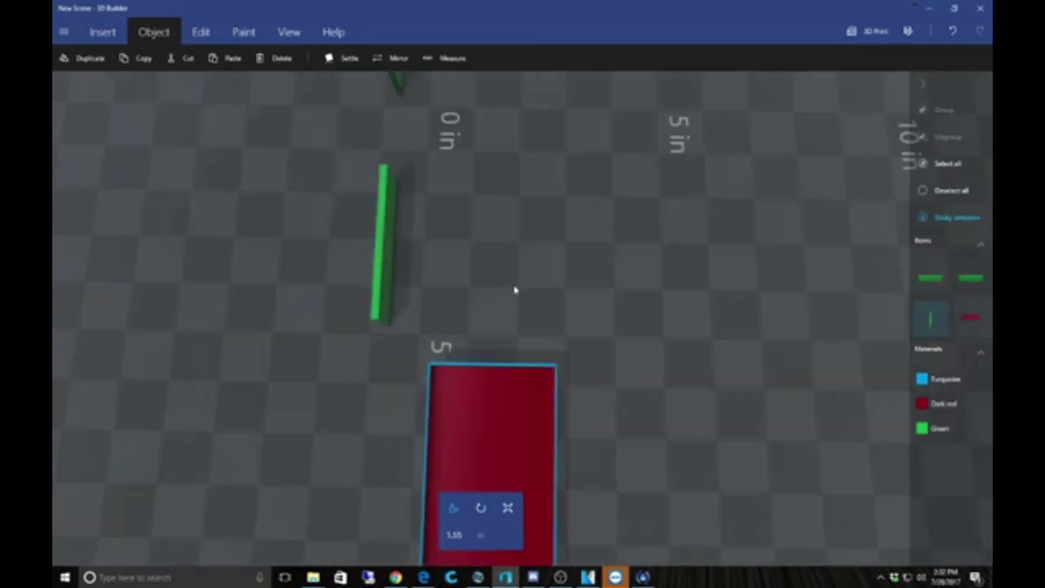
left_click(376, 273)
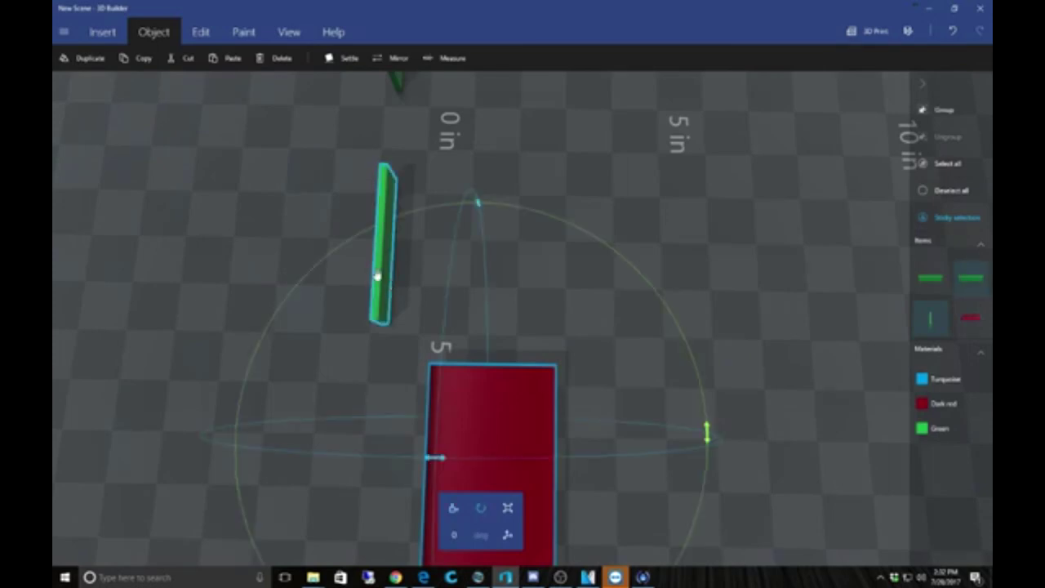
double_click(377, 275)
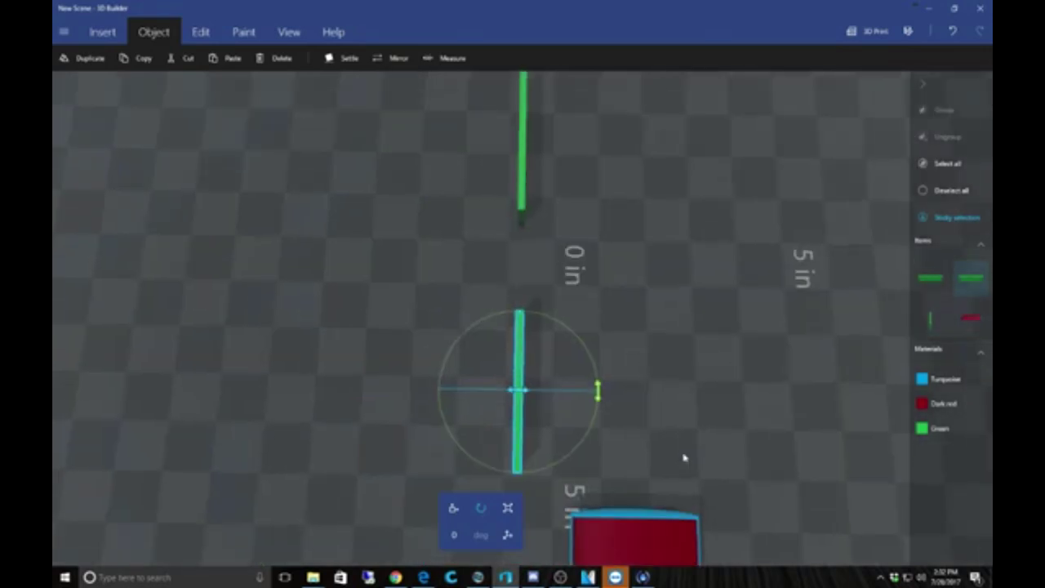
left_click_drag(596, 392, 521, 316)
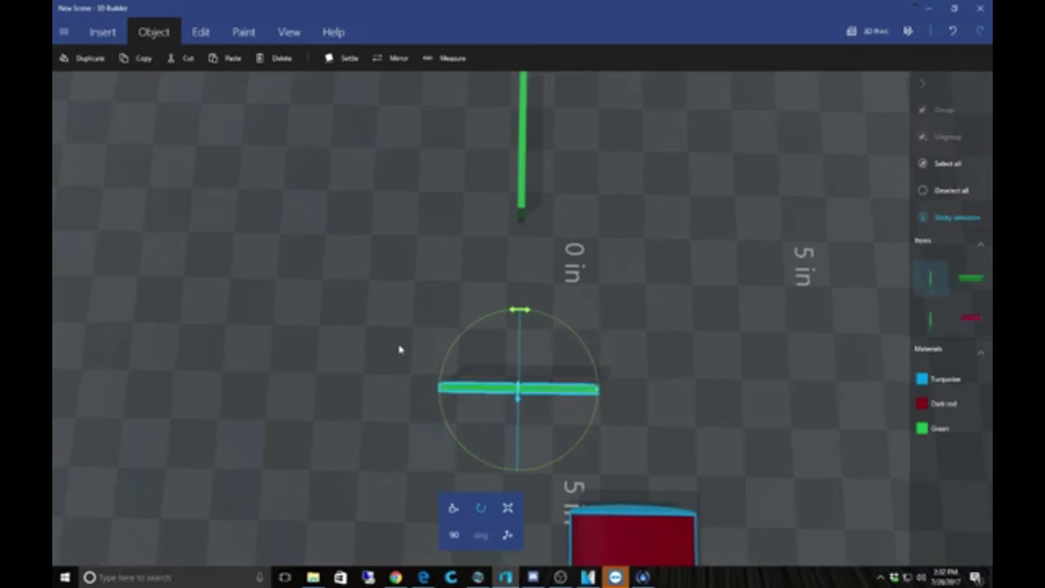
left_click(507, 507)
left_click(453, 508)
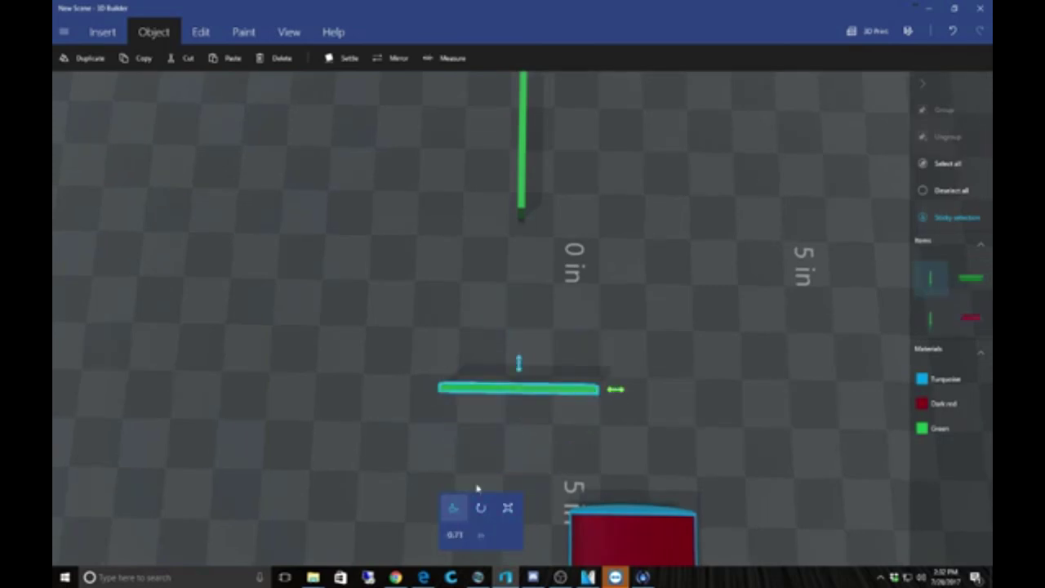
Position the newly rotated plate at about 1.56 in sideways and 4.79 in lengthwise, facing the half-cylinder's end
left_click_drag(622, 393, 742, 411)
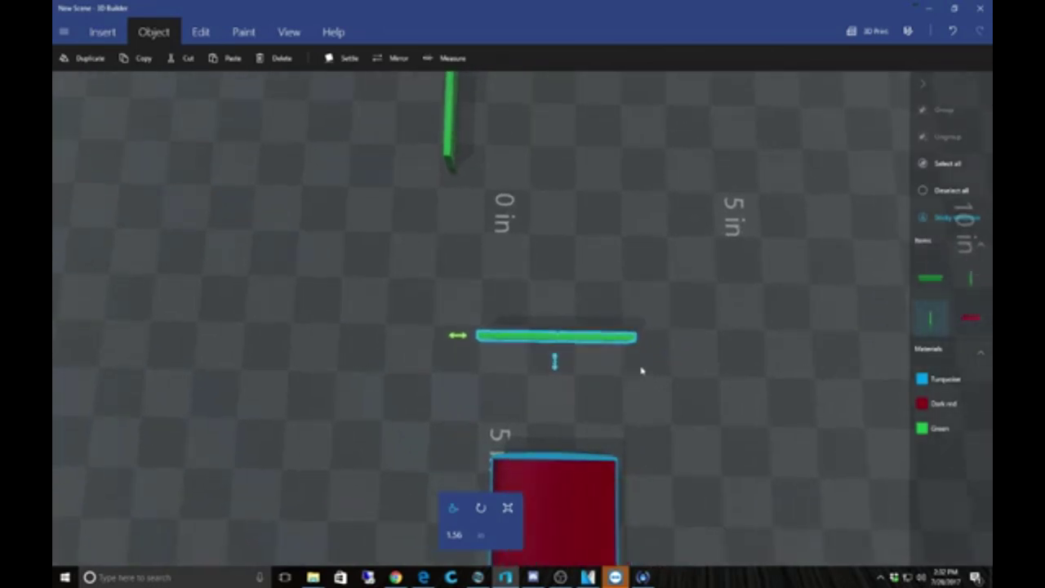
left_click_drag(555, 371, 560, 453)
right_click_drag(658, 428, 590, 277)
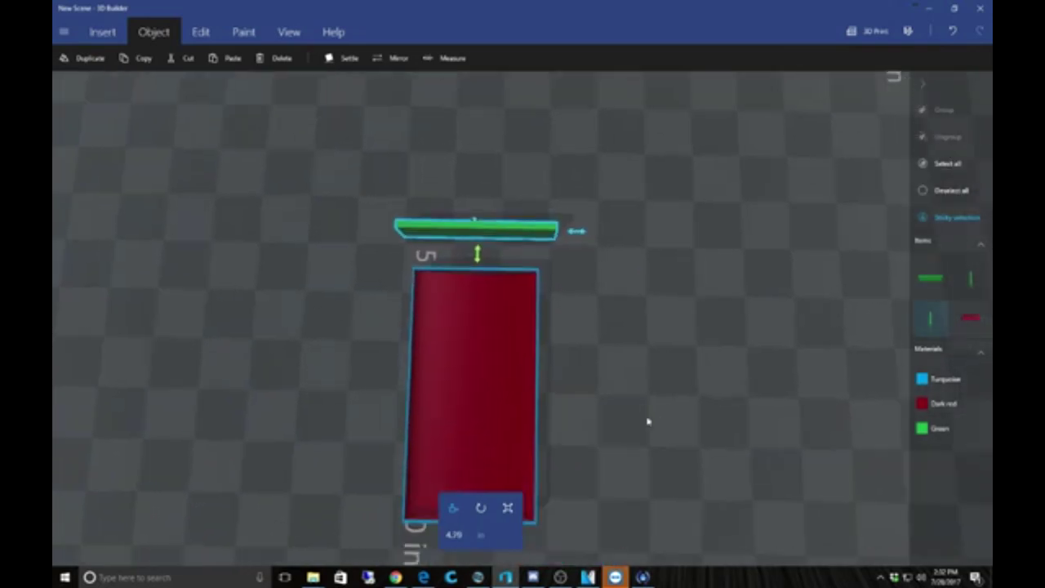
right_click_drag(628, 434, 695, 408)
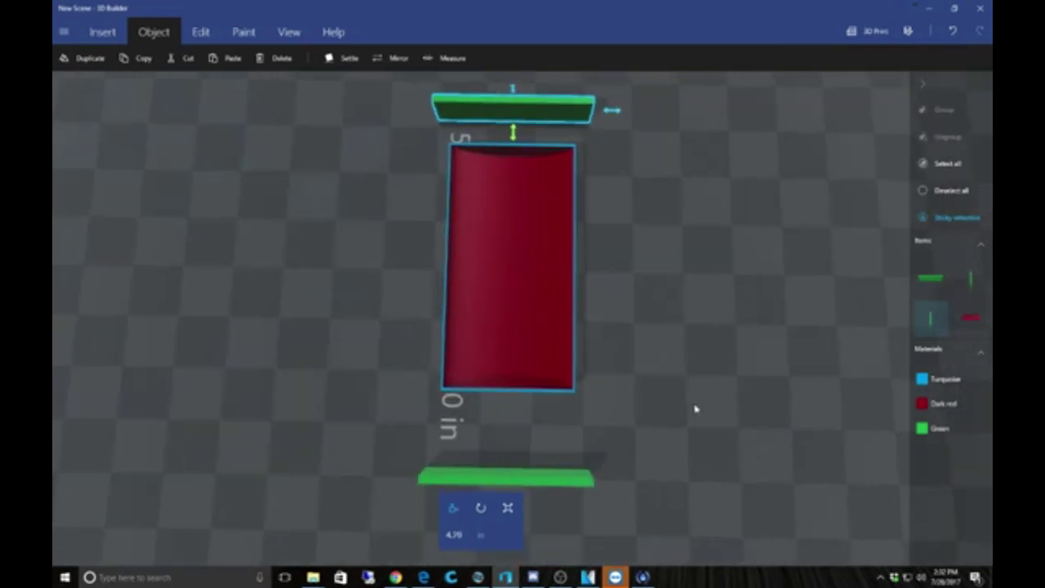
Move the plate at the half-cylinder's 10 in end closer, to about 11.03 in lengthwise
left_click(539, 480)
left_click(539, 480)
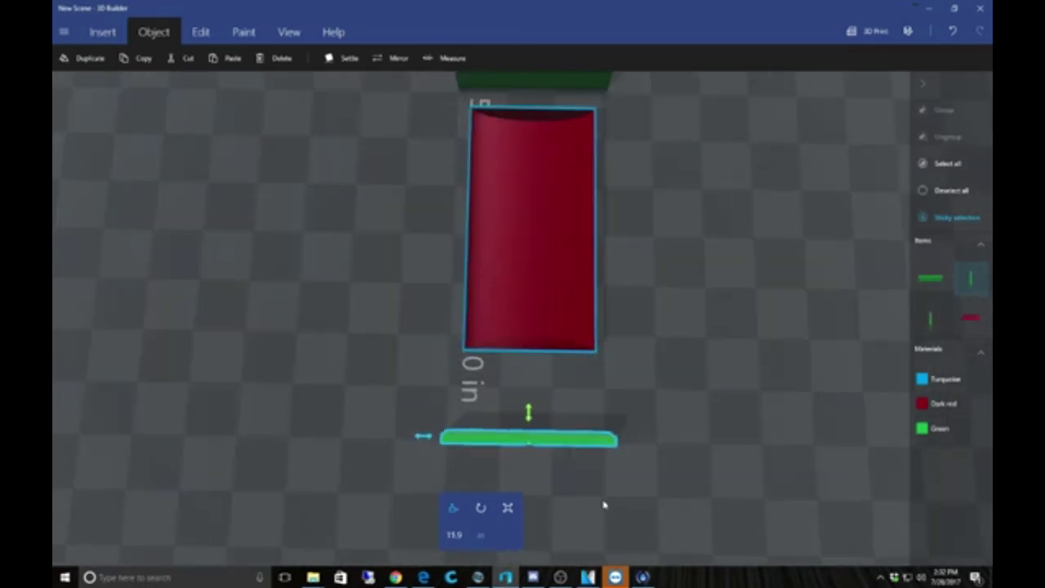
left_click_drag(527, 421, 531, 373)
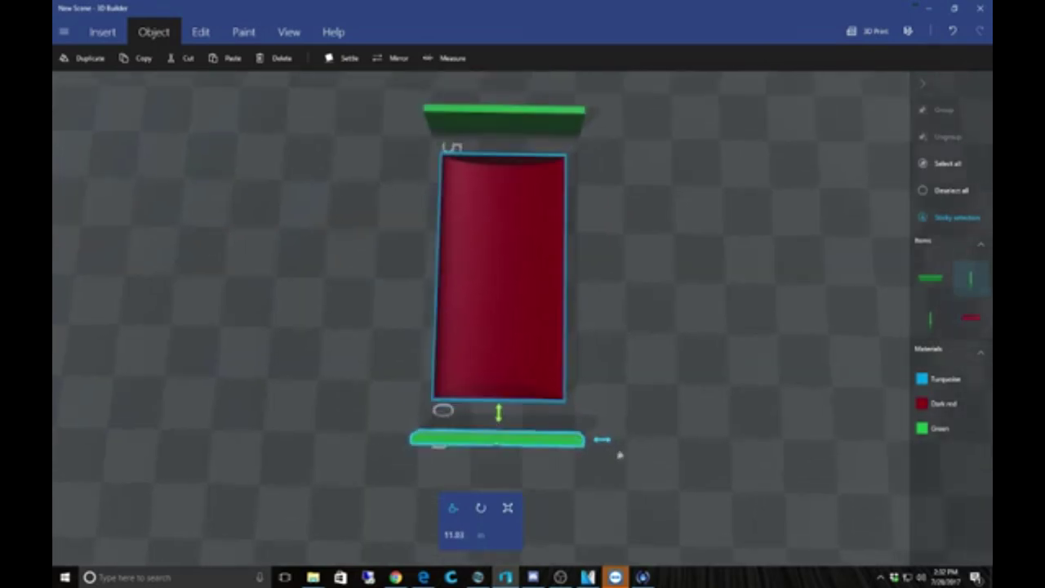
Duplicate the hollowed half-cylinder and move one of the two sideways to about 7.55 in, clear of the plates
left_click(487, 330)
left_click_drag(847, 376, 758, 387)
right_click_drag(758, 387, 649, 421)
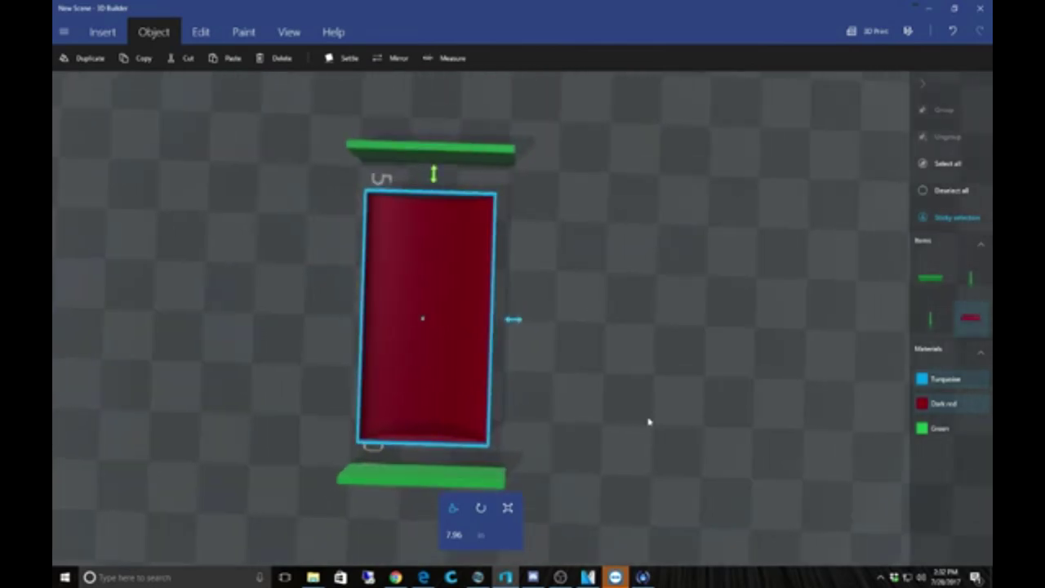
right_click_drag(703, 403, 718, 400)
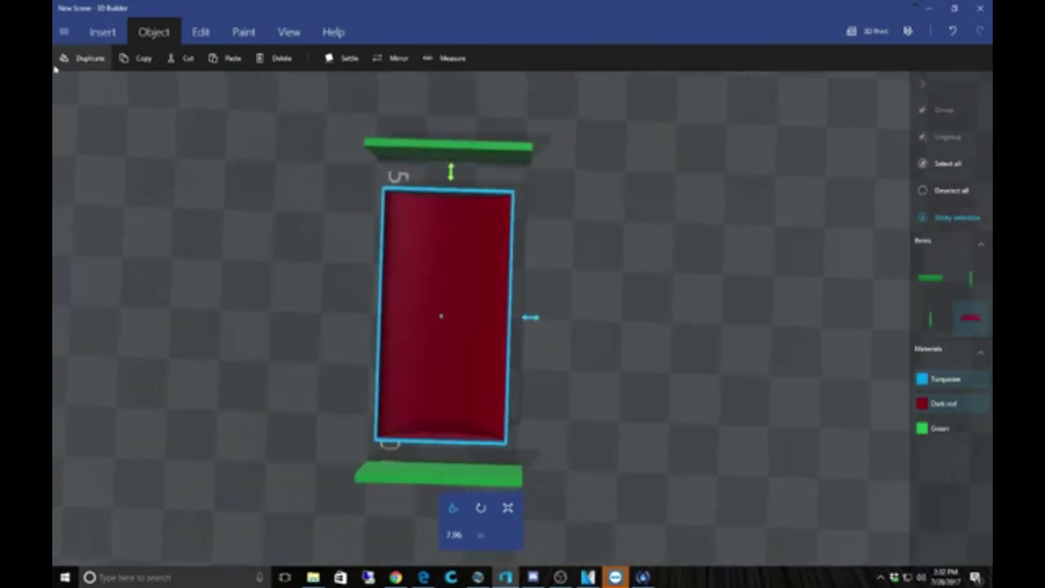
left_click(56, 69)
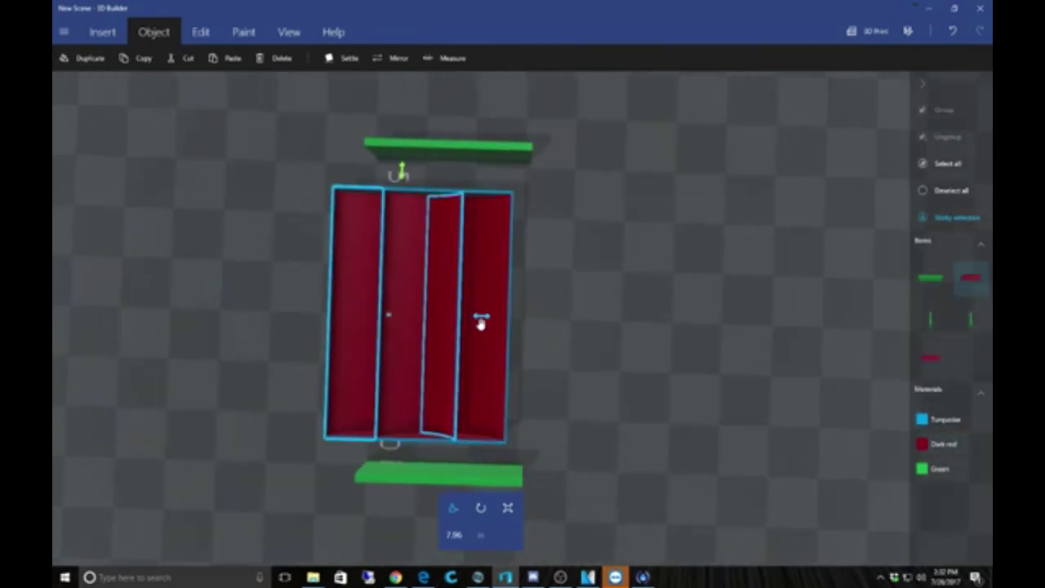
left_click_drag(482, 318, 826, 318)
left_click_drag(573, 313, 583, 313)
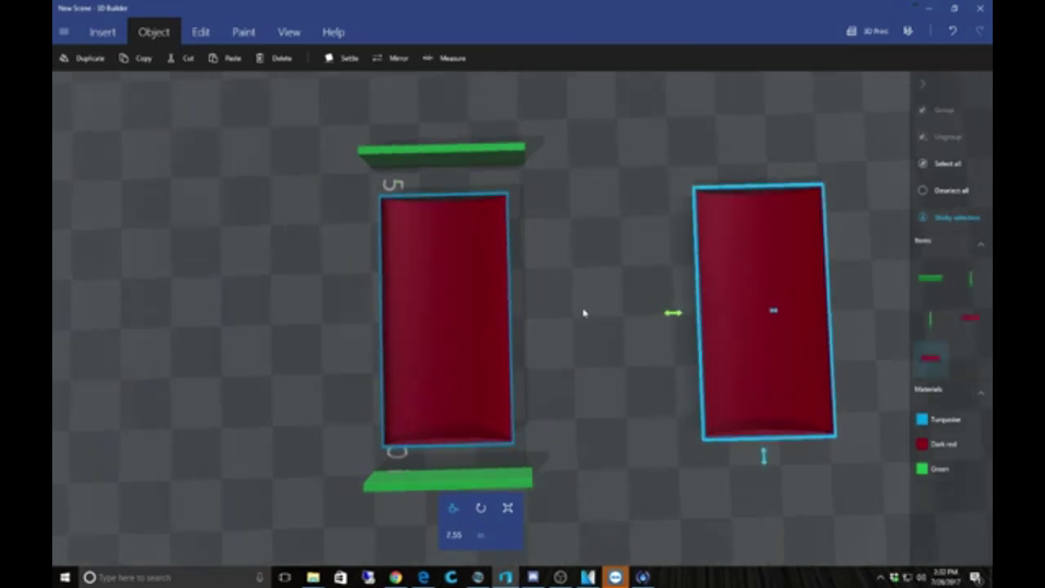
Raise the half-cylinder between the two green plates to a height of about 1.02 in
right_click_drag(585, 312, 683, 301)
left_click_drag(683, 301, 478, 401)
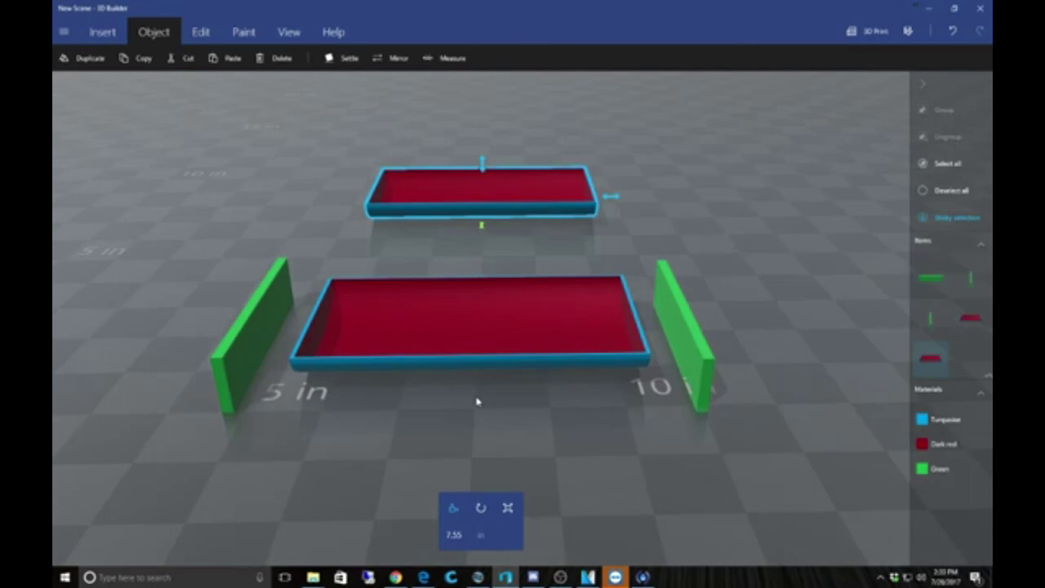
left_click(492, 338)
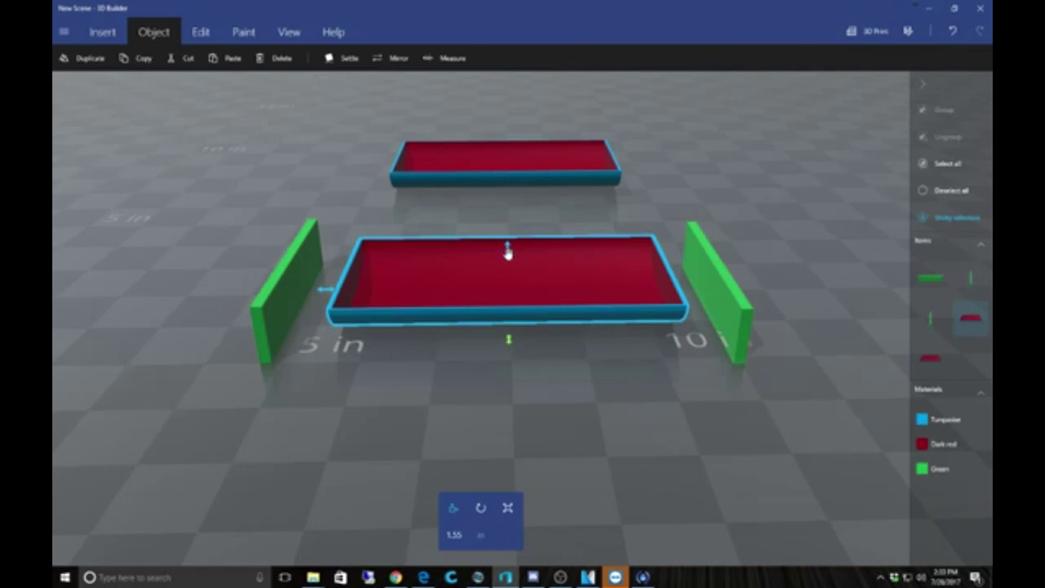
left_click_drag(507, 253, 506, 205)
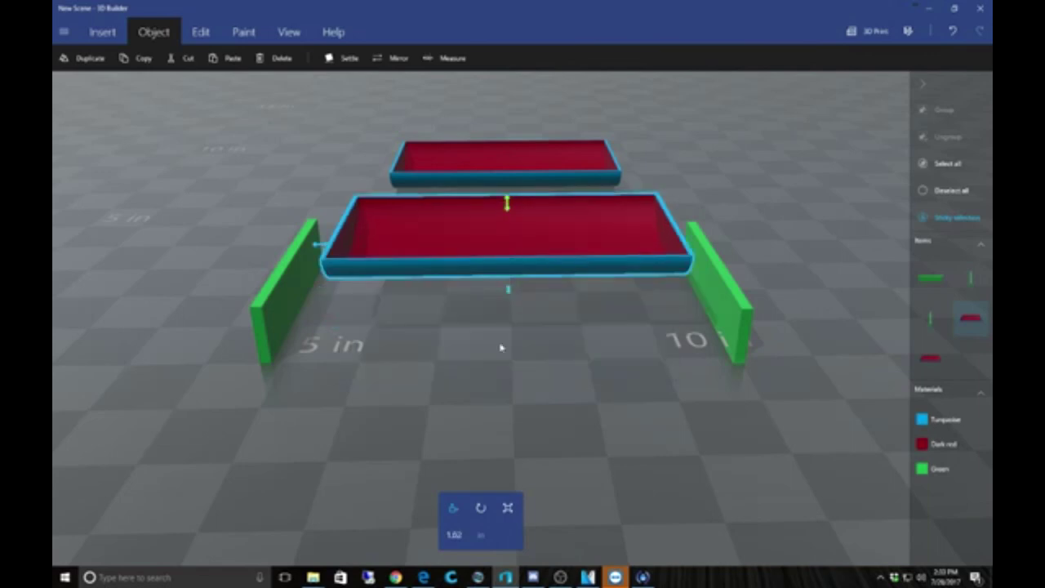
Move the green plate at the 10 in end inward to about 10 in, beneath the raised half-cylinder's end
right_click_drag(501, 348, 148, 344)
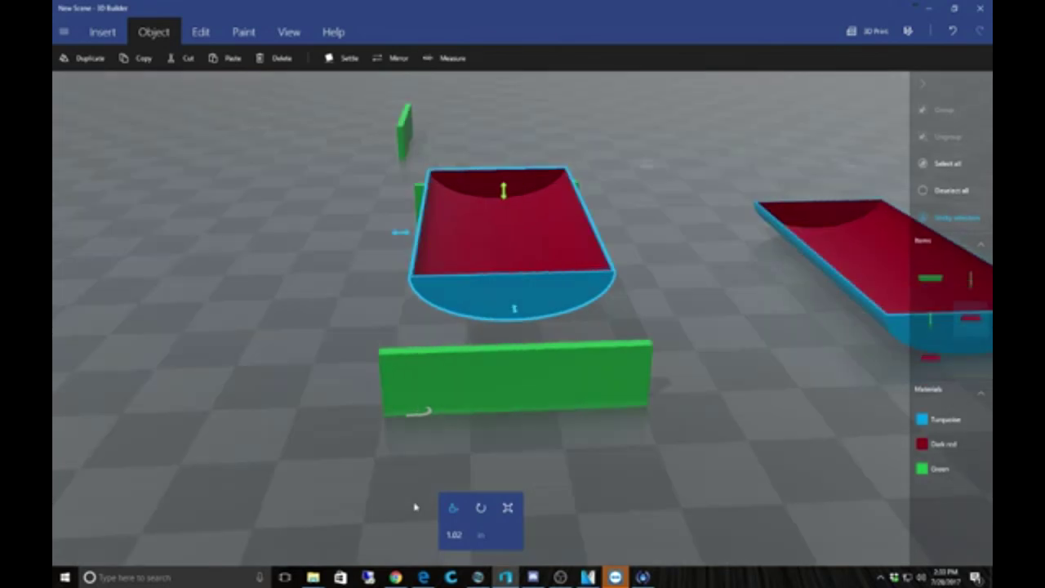
left_click(490, 389)
left_click_drag(374, 412, 741, 383)
left_click_drag(486, 282, 402, 288)
left_click_drag(202, 369, 251, 368)
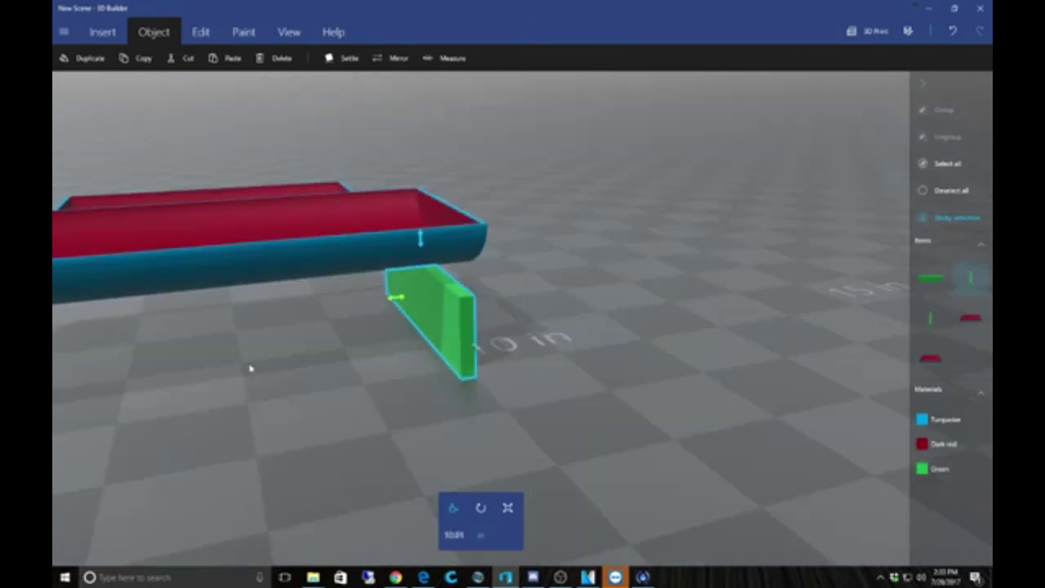
Move the green plate at the 5 in end inward to about 5.93 in, beneath the raised half-cylinder's end
right_click_drag(250, 368, 184, 313)
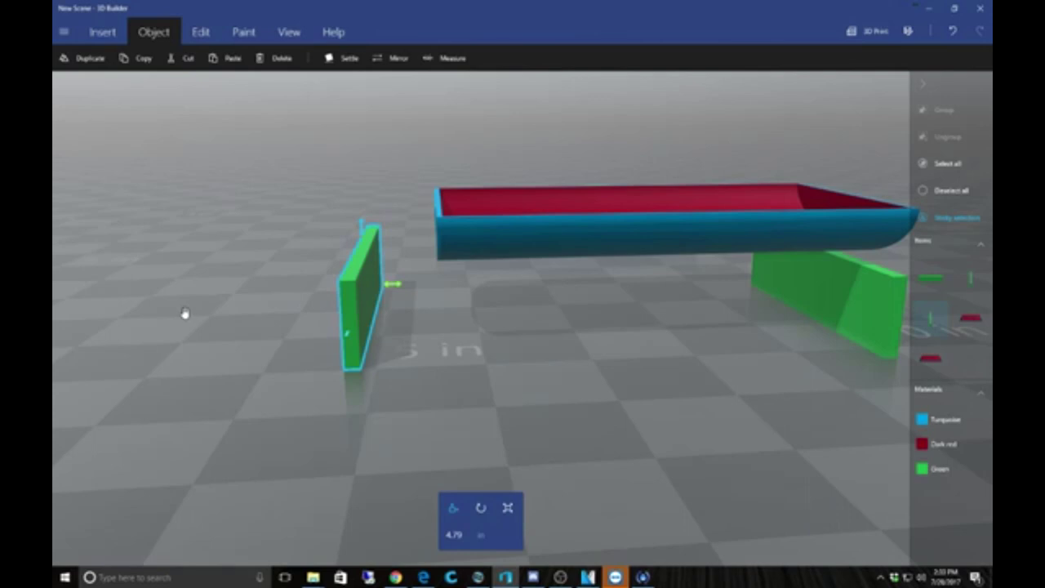
right_click_drag(184, 313, 559, 288)
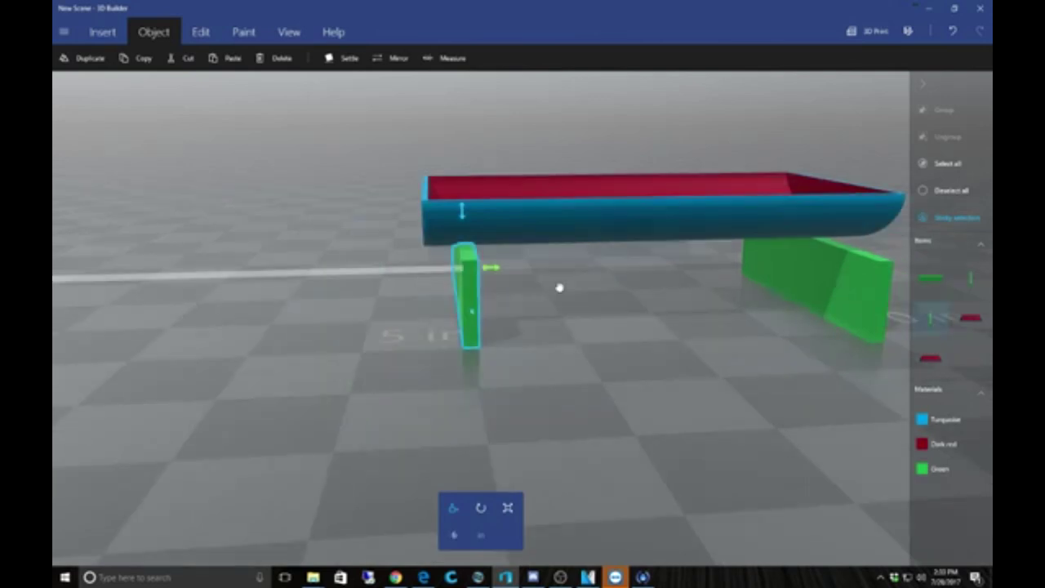
left_click_drag(559, 287, 560, 286)
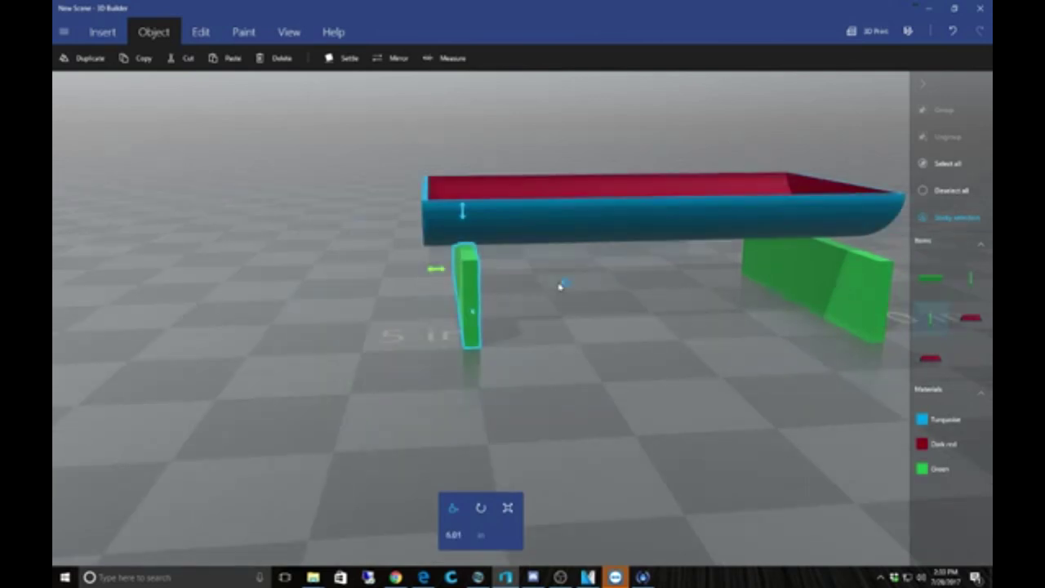
right_click_drag(560, 286, 547, 330)
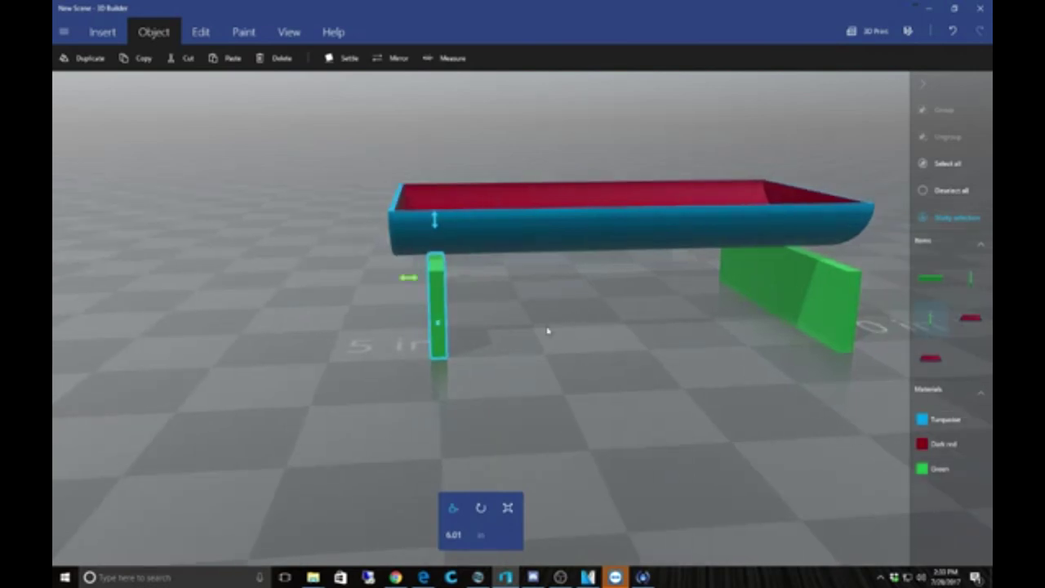
right_click_drag(548, 330, 273, 339)
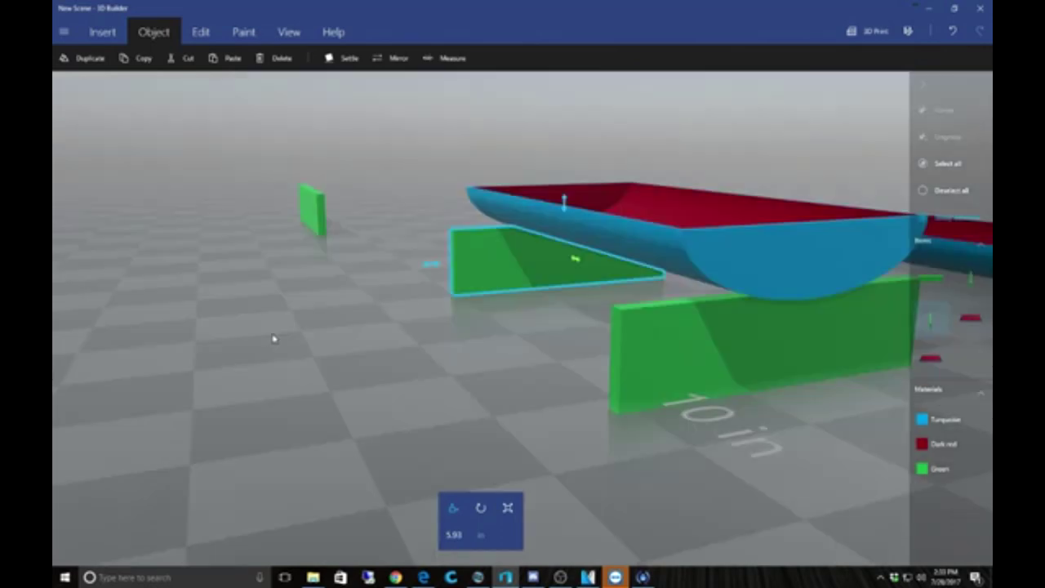
right_click_drag(273, 339, 227, 425)
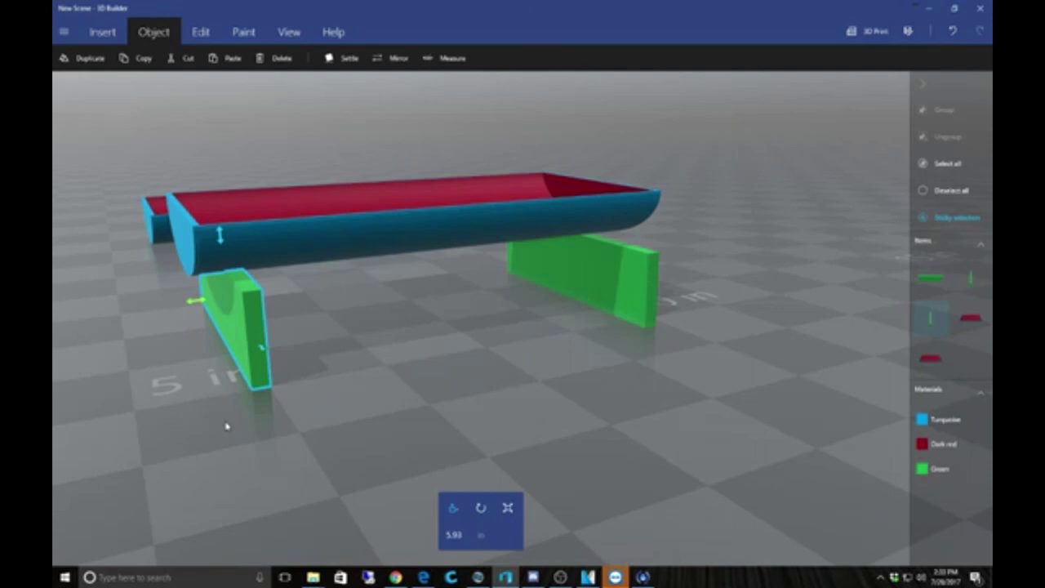
Narrow the green plate at the 5 in end to about 2.55 in and the one at the 10 in end to about 2.56 in
right_click_drag(227, 426, 482, 374)
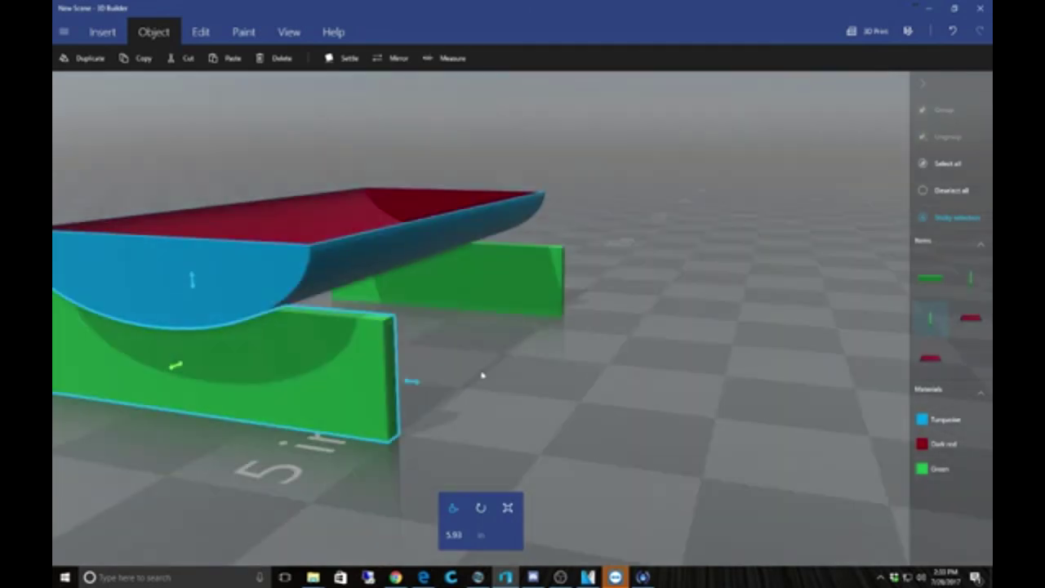
right_click_drag(481, 375, 505, 406)
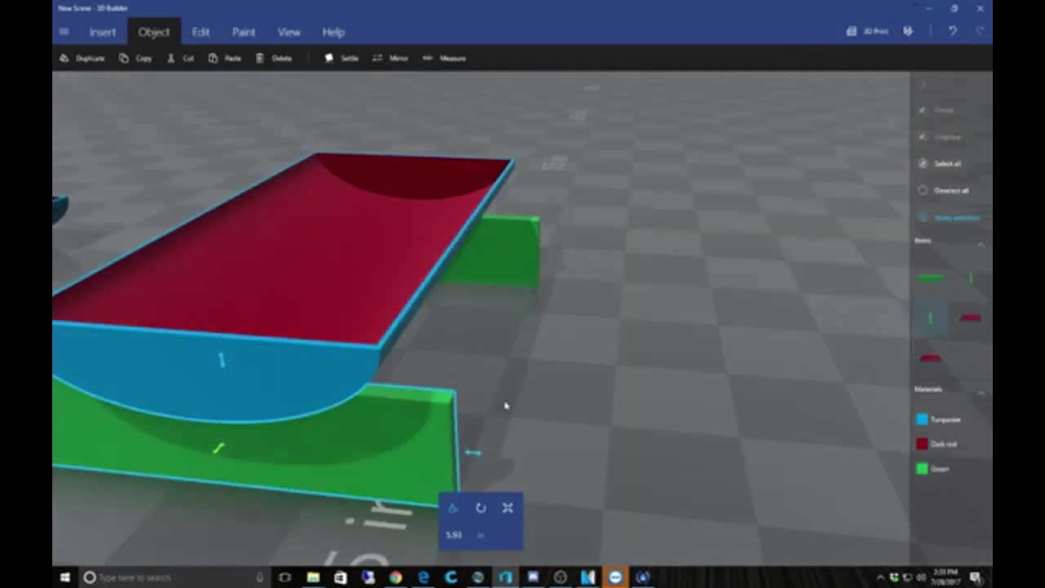
right_click_drag(505, 406, 546, 493)
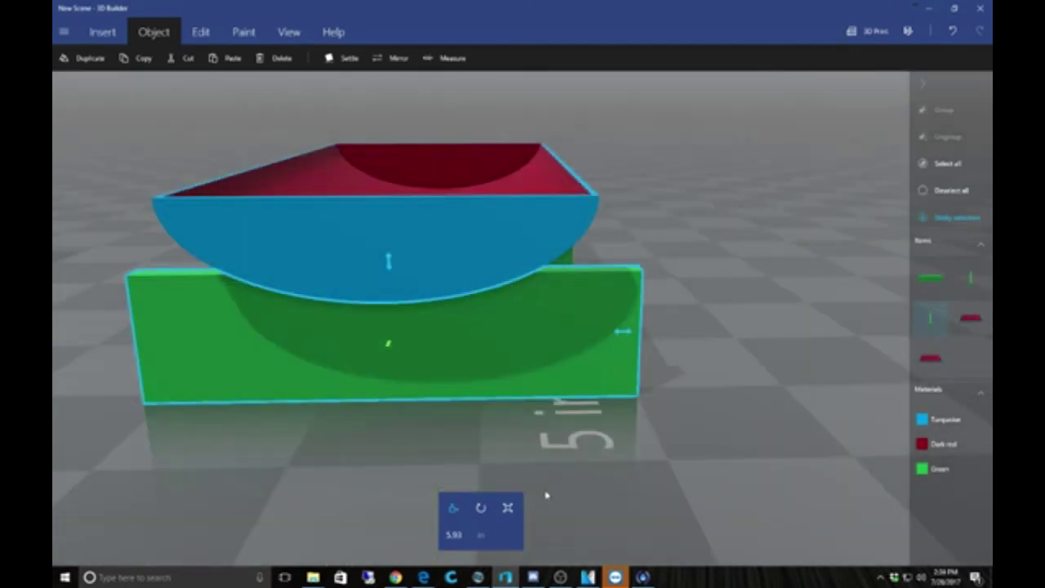
left_click(507, 507)
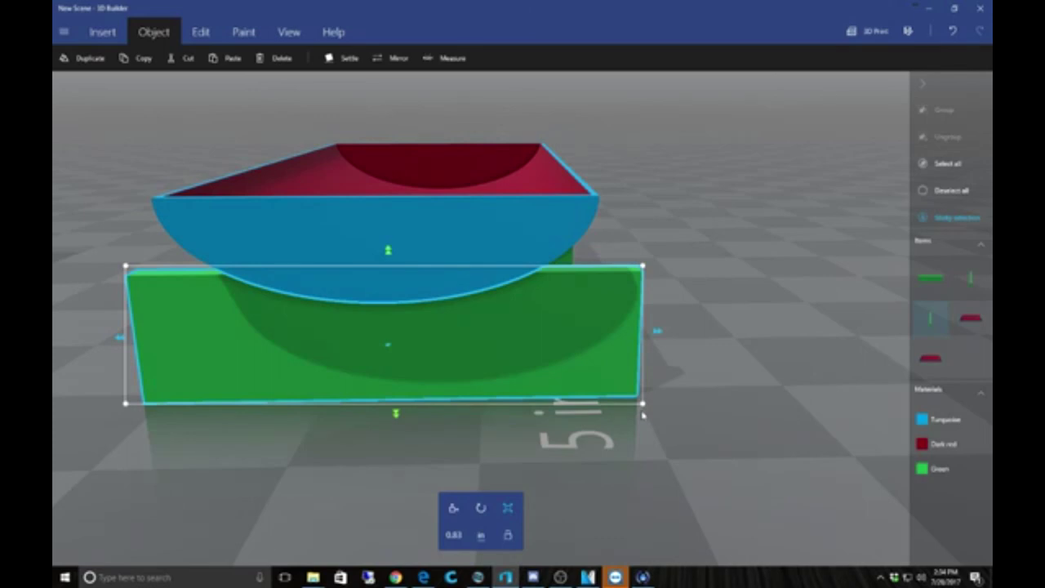
left_click_drag(657, 330, 608, 339)
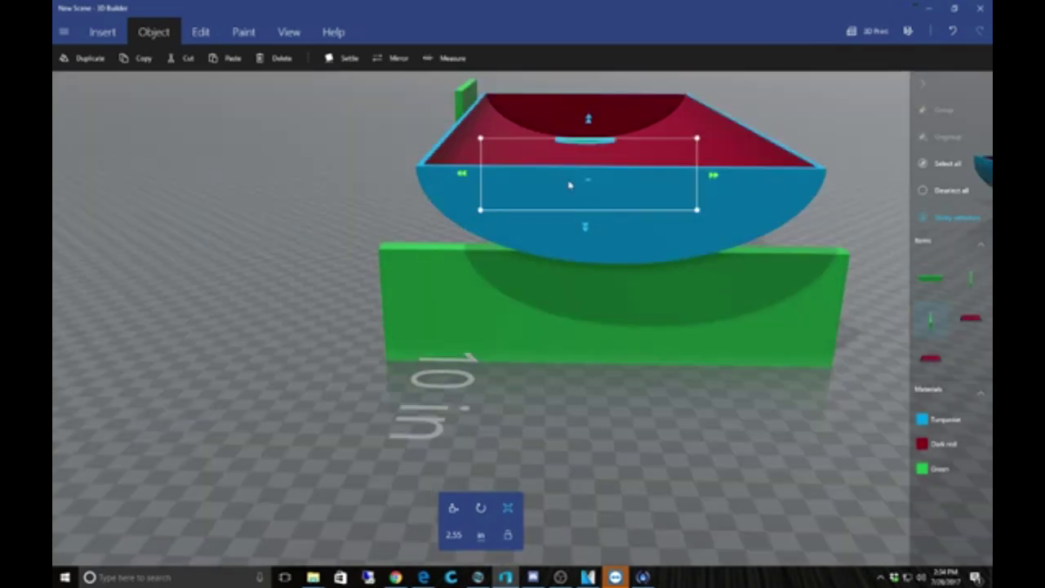
left_click(579, 310, "ctrl")
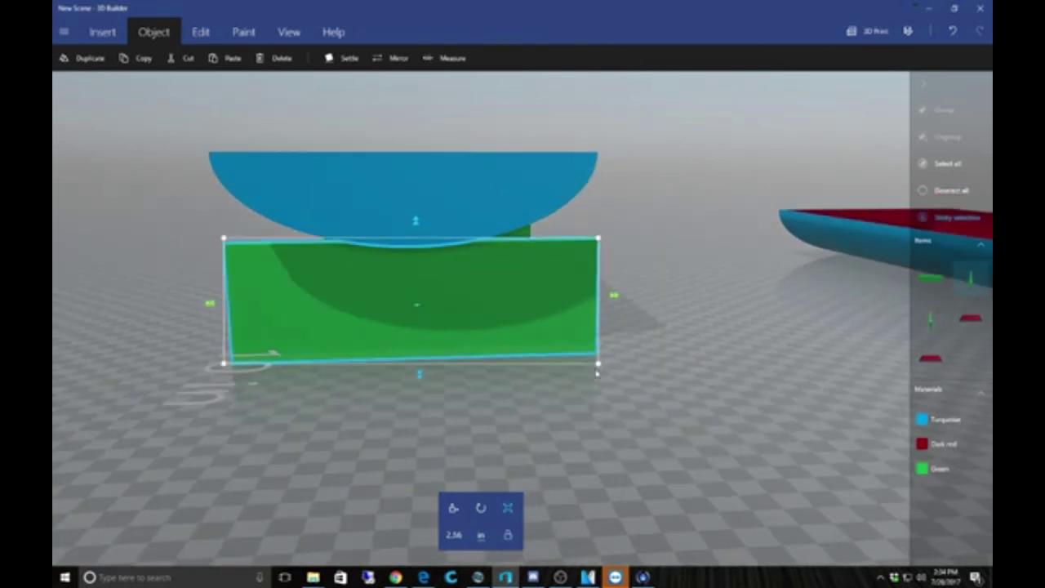
right_click_drag(597, 373, 499, 376)
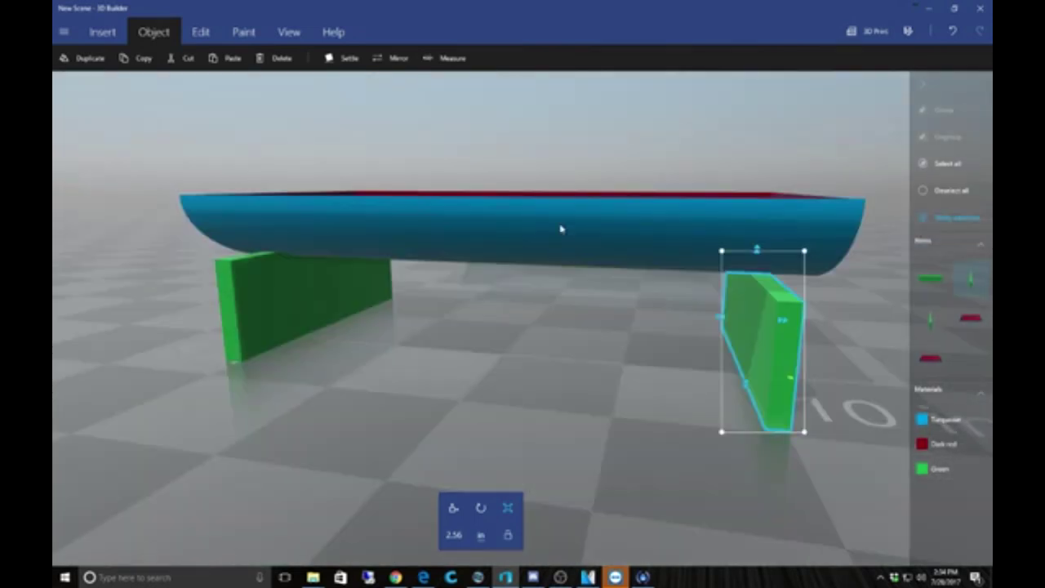
Lower the half-cylinder into the two green plates to a height of about 0.52 in
left_click(561, 230)
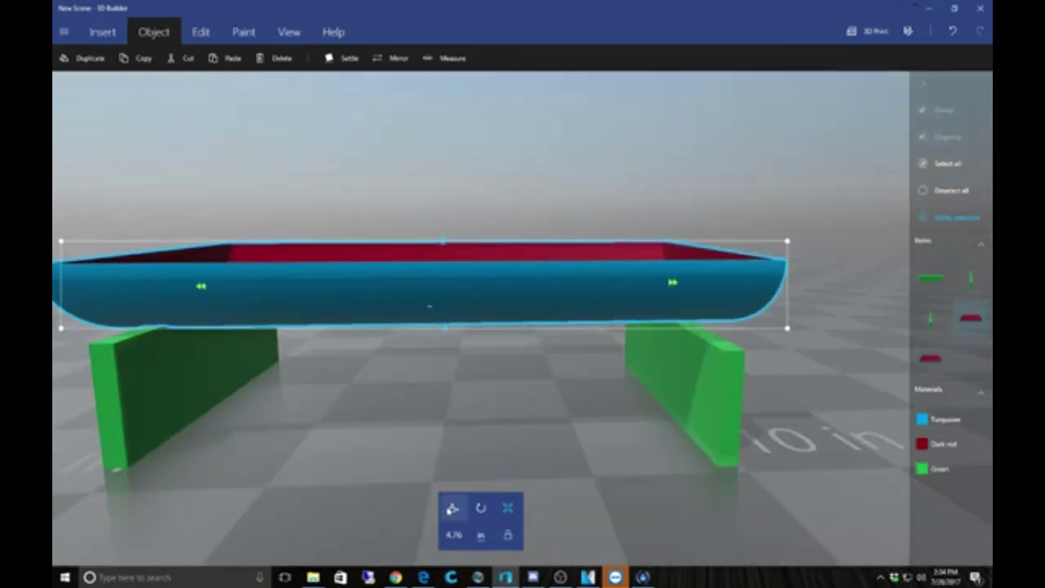
left_click(449, 509)
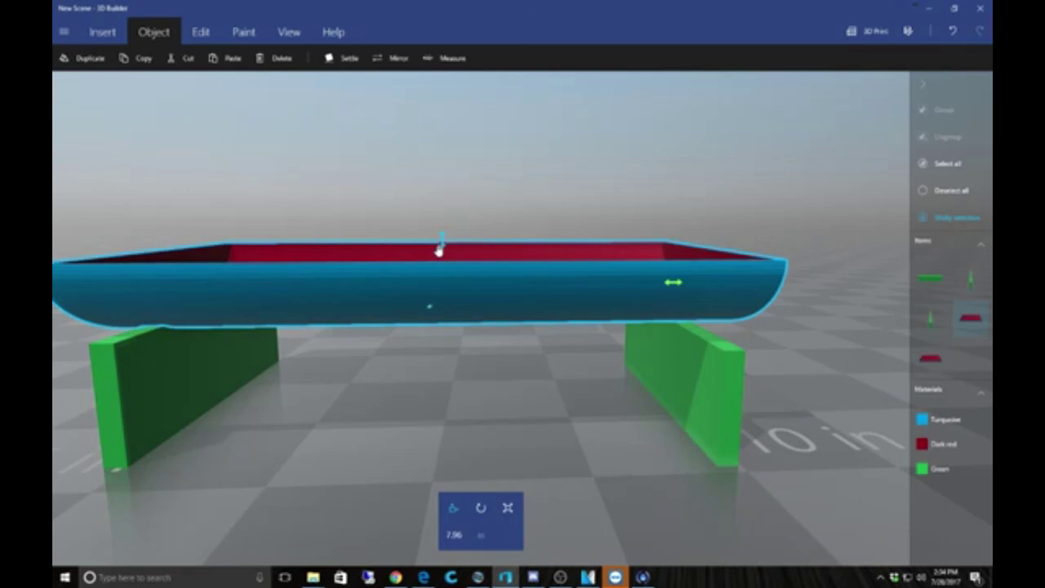
left_click_drag(439, 250, 445, 300)
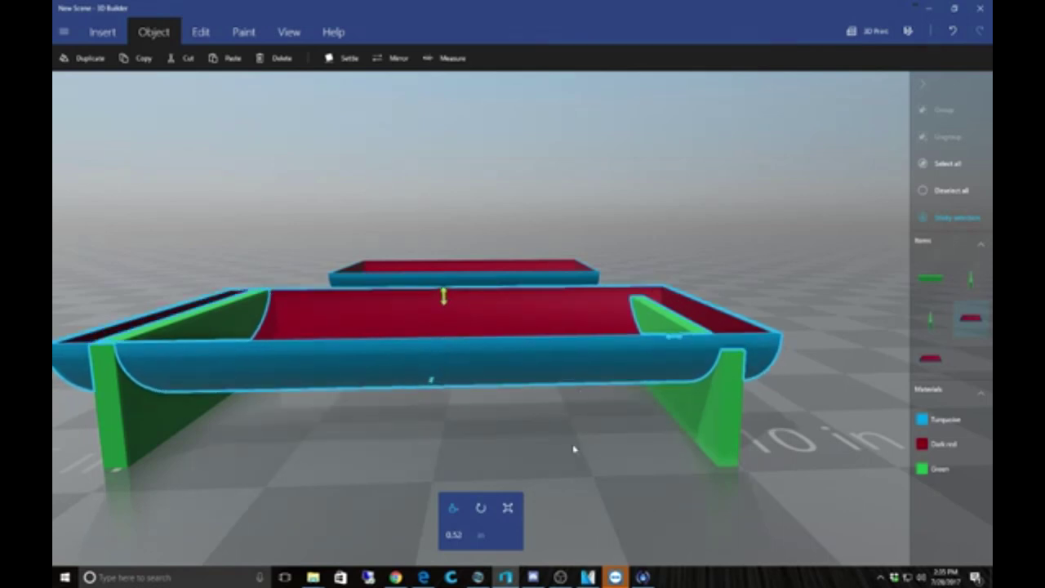
Stretch the green plate at the 10 in end upward to a height of about 0.92 in, near the half-cylinder's rim
left_click_drag(574, 448, 391, 373)
left_click(736, 467, "ctrl")
left_click(736, 466)
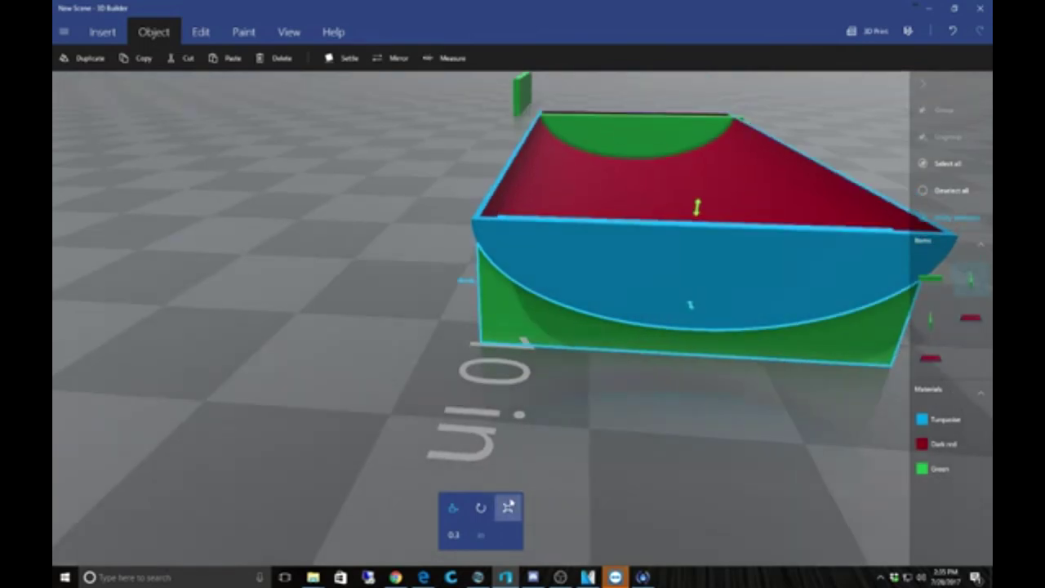
left_click(508, 507)
left_click_drag(698, 210, 698, 196)
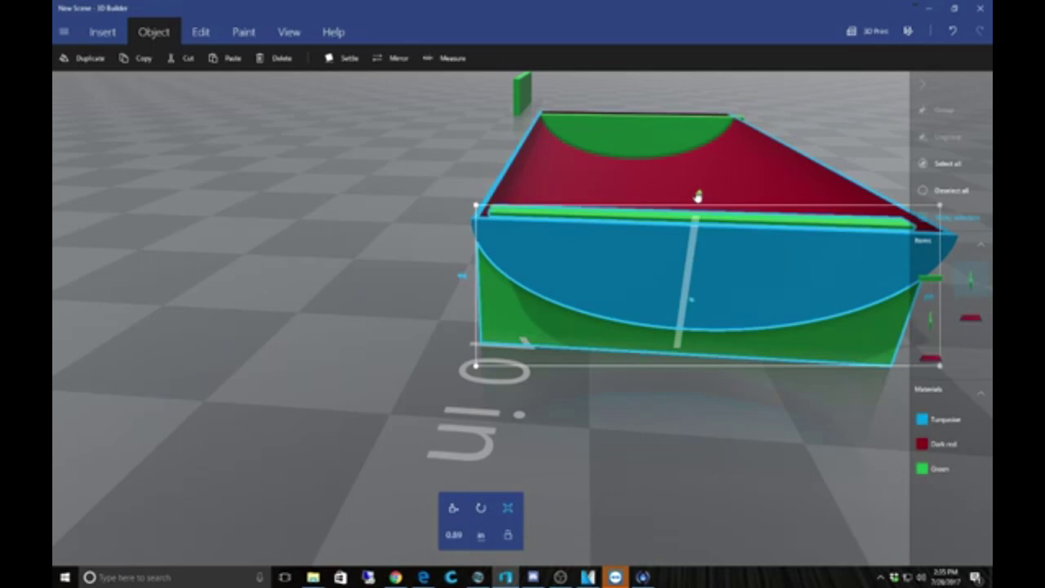
left_click_drag(648, 400, 799, 385)
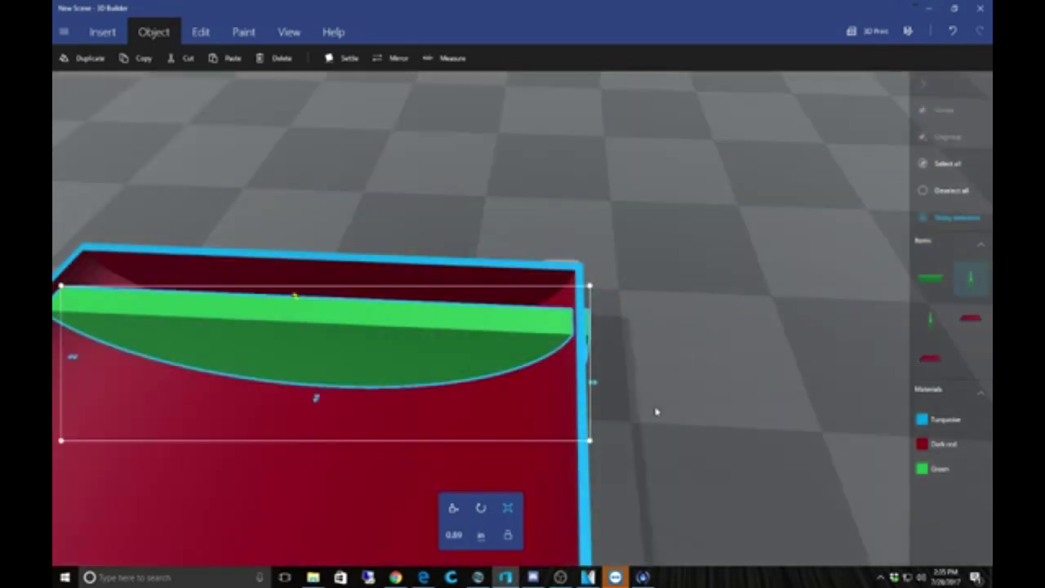
left_click_drag(655, 412, 712, 383)
right_click_drag(713, 383, 826, 367)
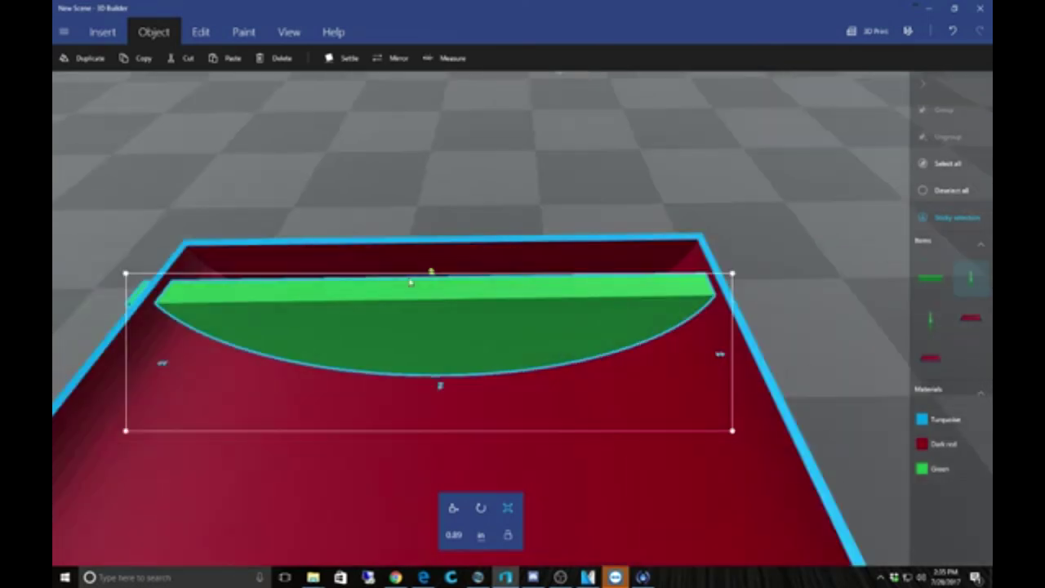
left_click_drag(432, 272, 433, 264)
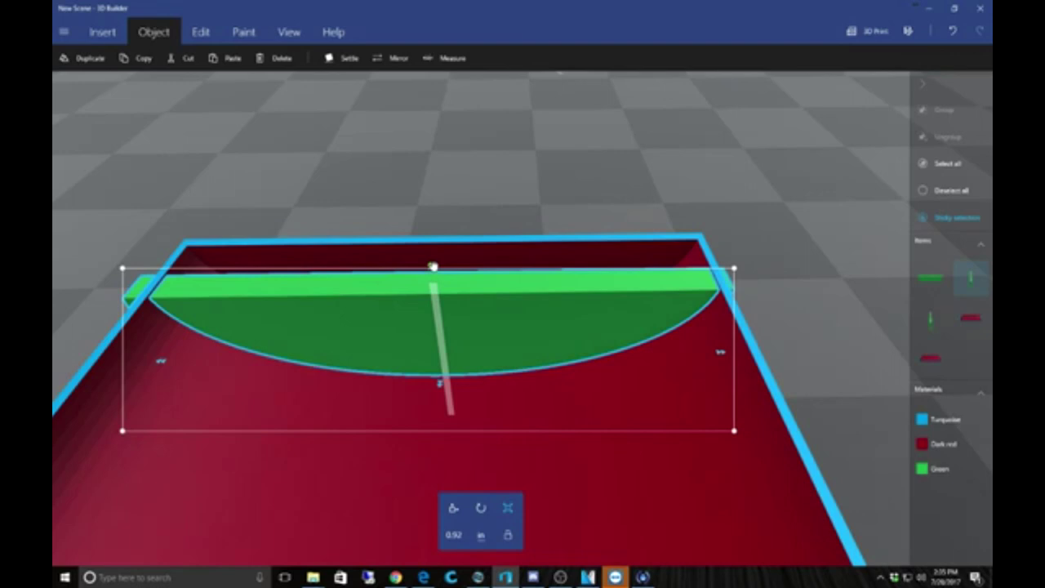
left_click_drag(433, 265, 432, 265)
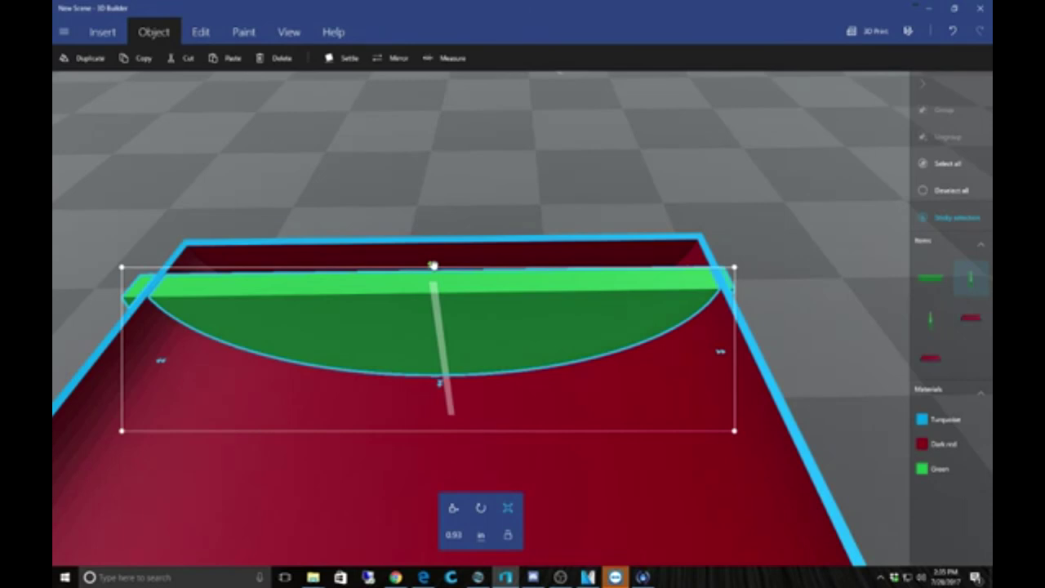
left_click_drag(432, 264, 433, 267)
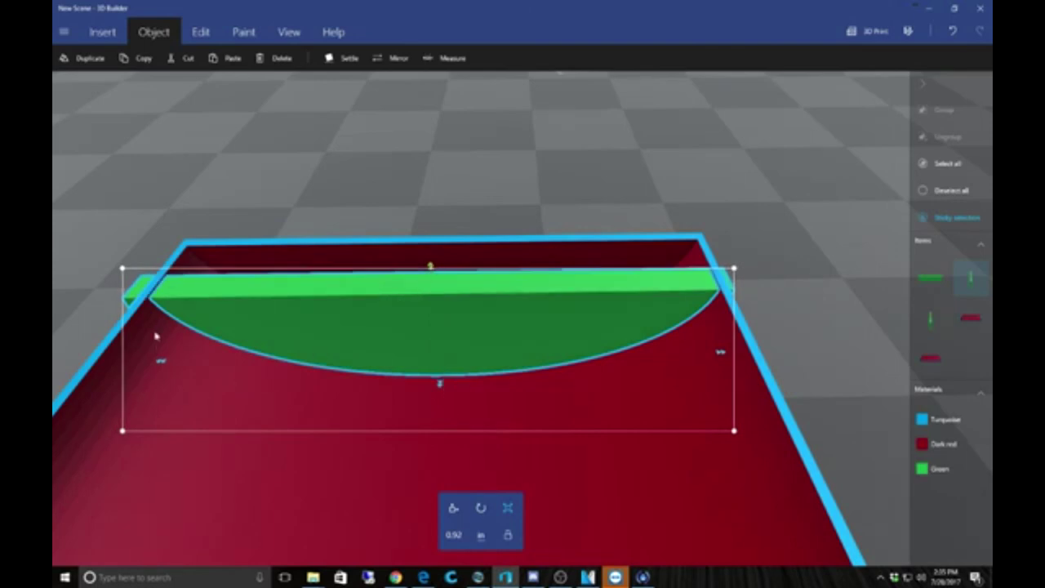
Narrow the green plate at the 10 in end from both sides to about 2.47 in, in line with the half-cylinder's long edges
left_click_drag(160, 364, 176, 372)
right_click_drag(190, 389, 508, 446)
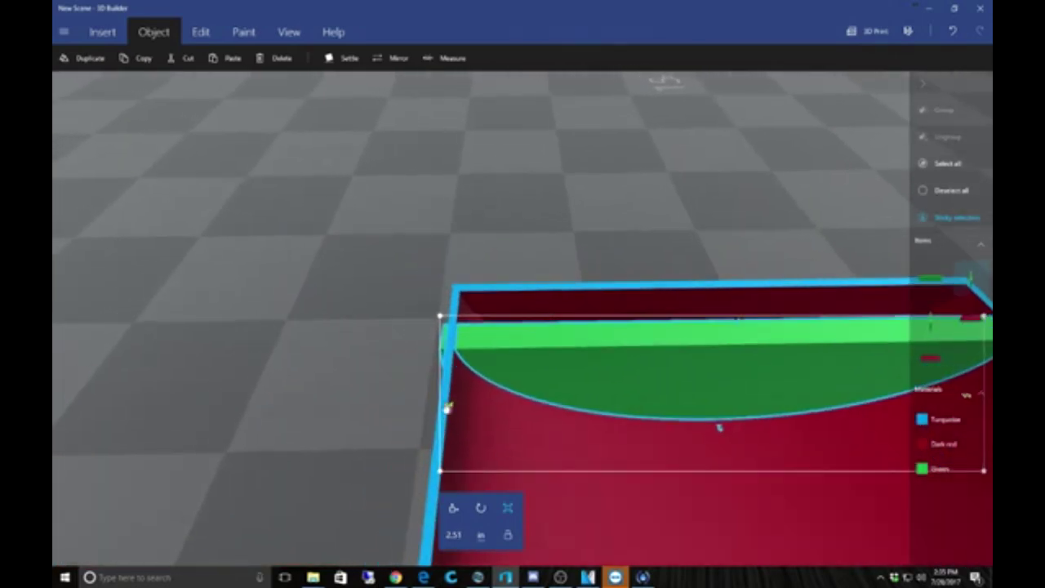
left_click_drag(446, 410, 450, 412)
right_click_drag(479, 432, 253, 454)
right_click_drag(441, 455, 334, 448)
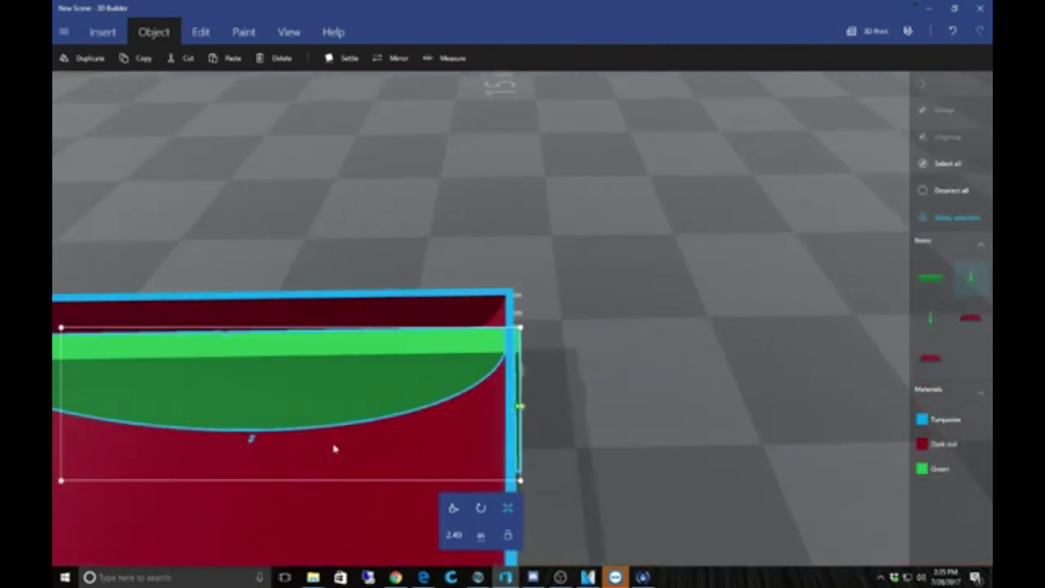
left_click_drag(520, 413, 516, 412)
right_click_drag(567, 441, 618, 437)
left_click_drag(618, 437, 384, 343)
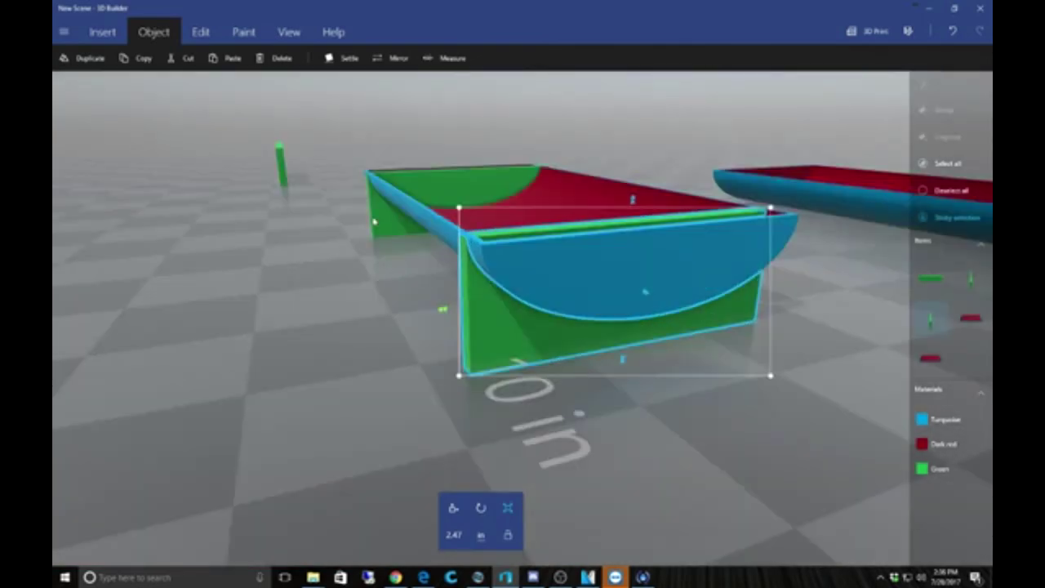
Narrow the green plate at the 5 in end to about 2.47 in, in line with the half-cylinder's long edges
left_click(375, 222)
right_click_drag(327, 278, 343, 462)
scroll(559, 370, "up", 3)
left_click_drag(422, 441, 430, 294)
left_click_drag(249, 412, 268, 418)
left_click_drag(229, 482, 179, 484)
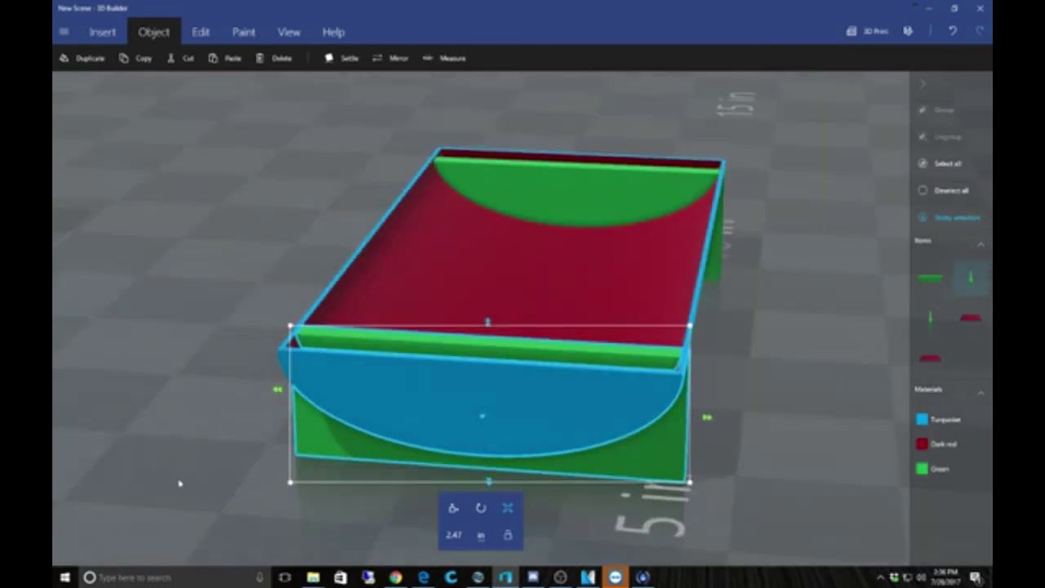
right_click_drag(180, 483, 210, 485)
scroll(210, 485, "up", 4)
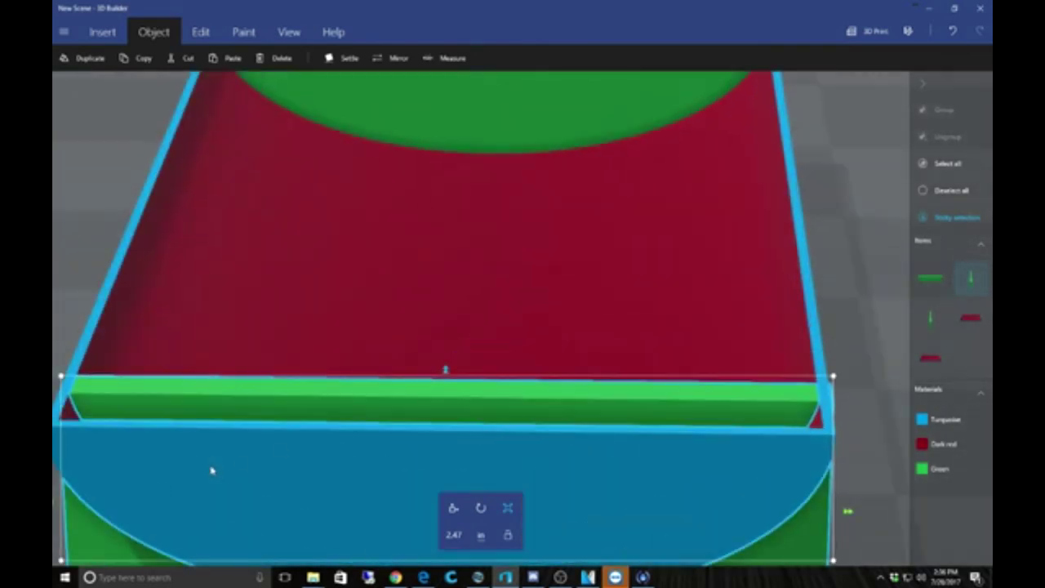
right_click_drag(811, 312, 685, 280)
scroll(685, 280, "down", 3)
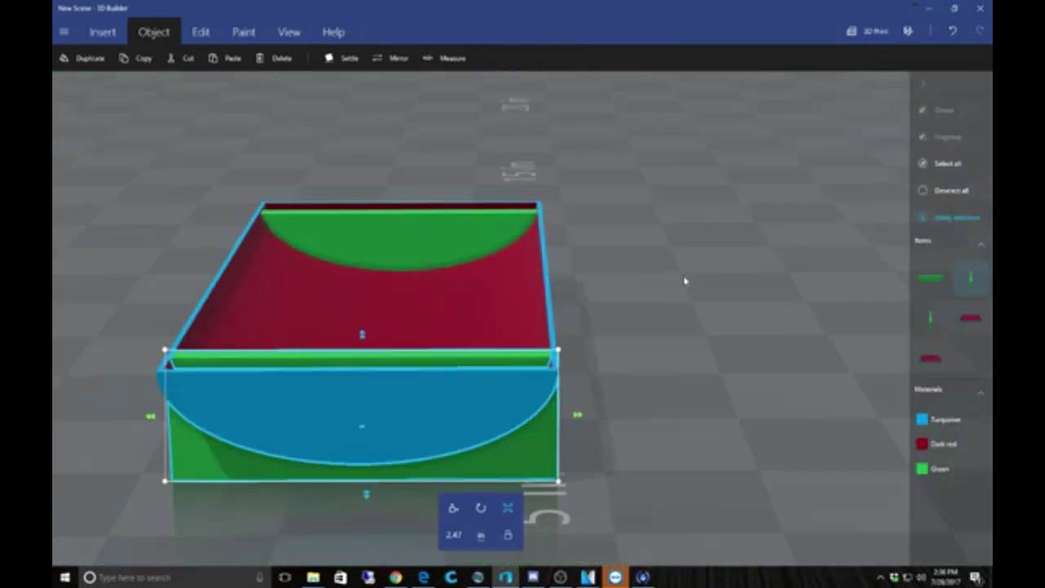
Subtract the lowered half-cylinder from the two green plates and inspect the curved cutouts
left_click(442, 302)
right_click_drag(572, 288, 366, 289)
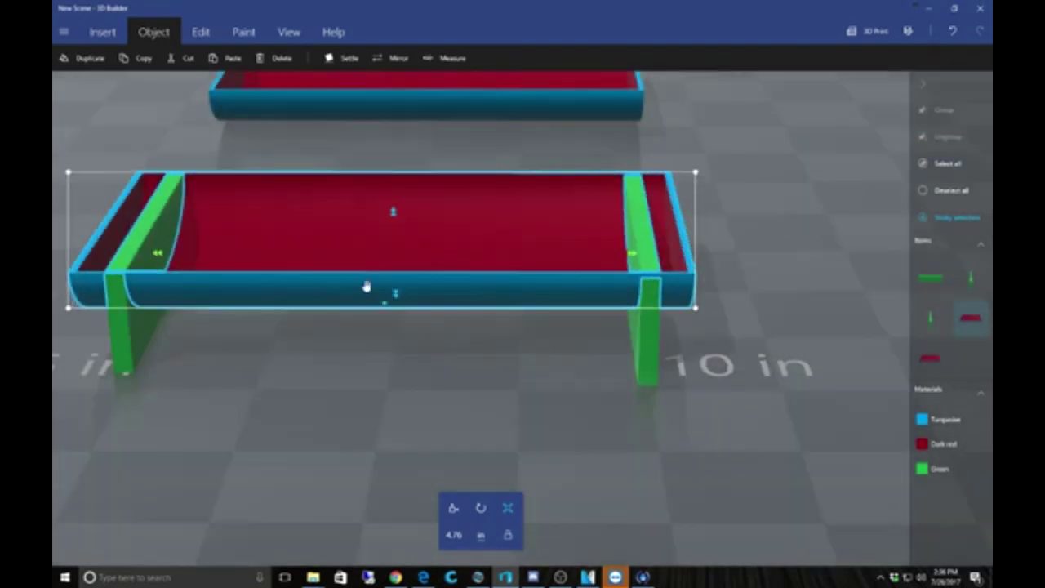
left_click(200, 32)
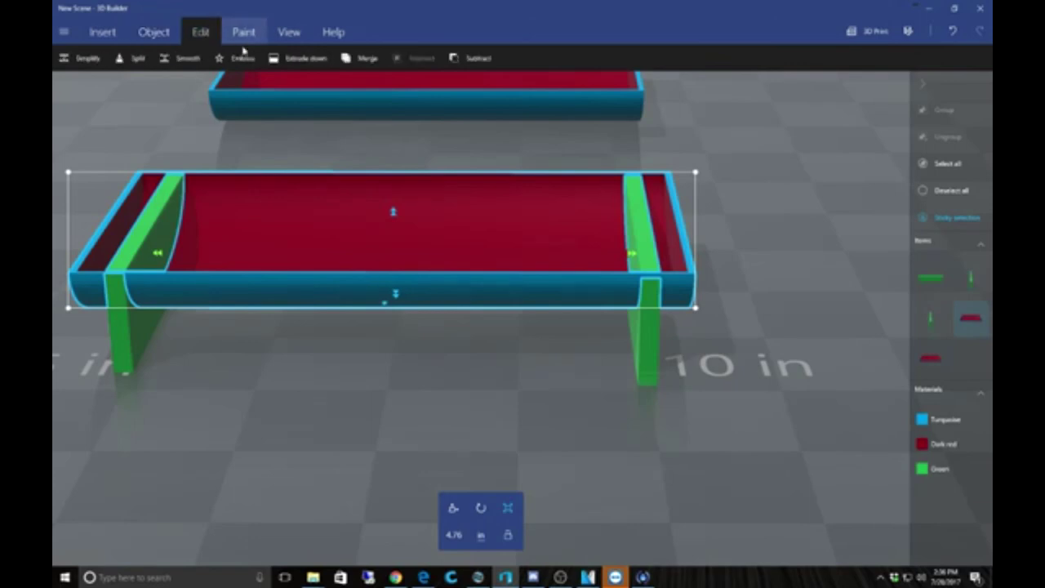
left_click(480, 58)
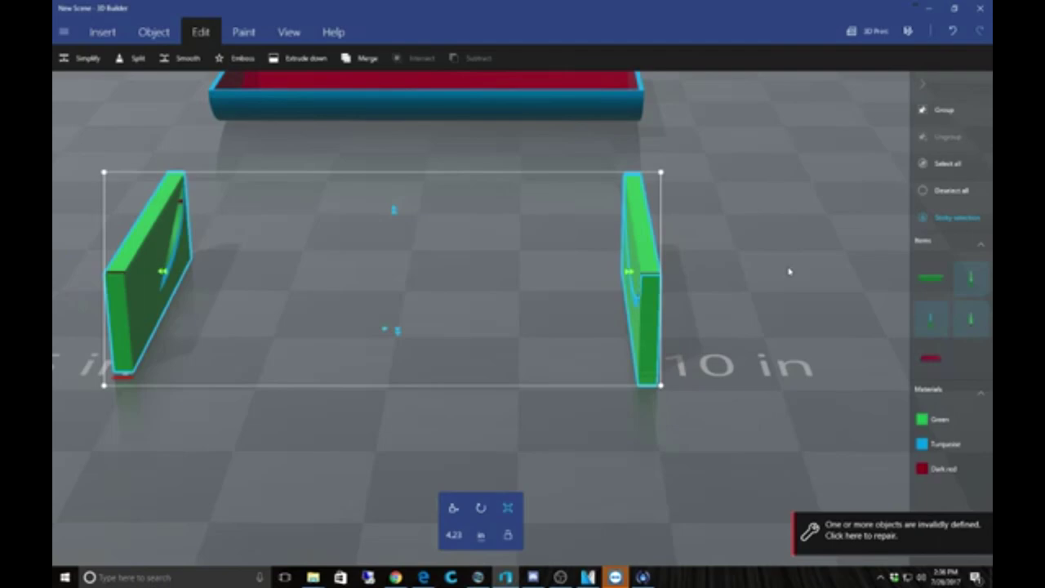
left_click_drag(789, 271, 444, 243)
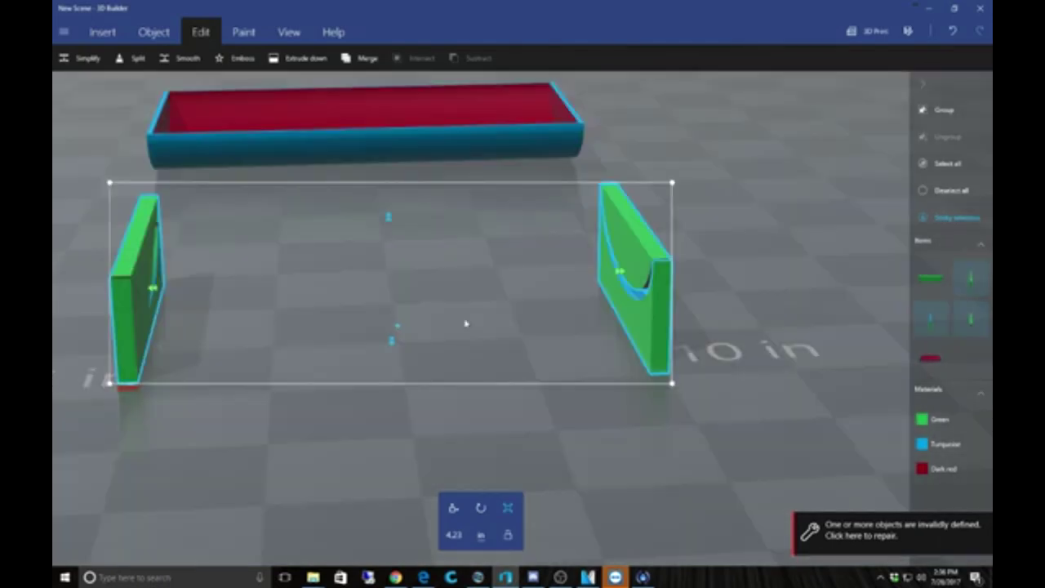
left_click_drag(466, 324, 812, 338)
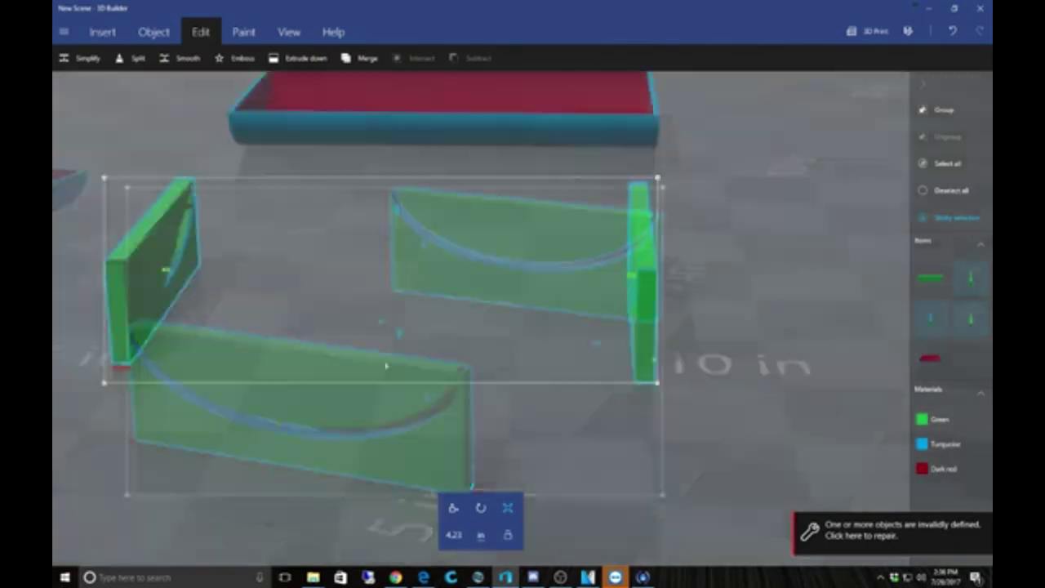
left_click_drag(384, 322, 752, 332)
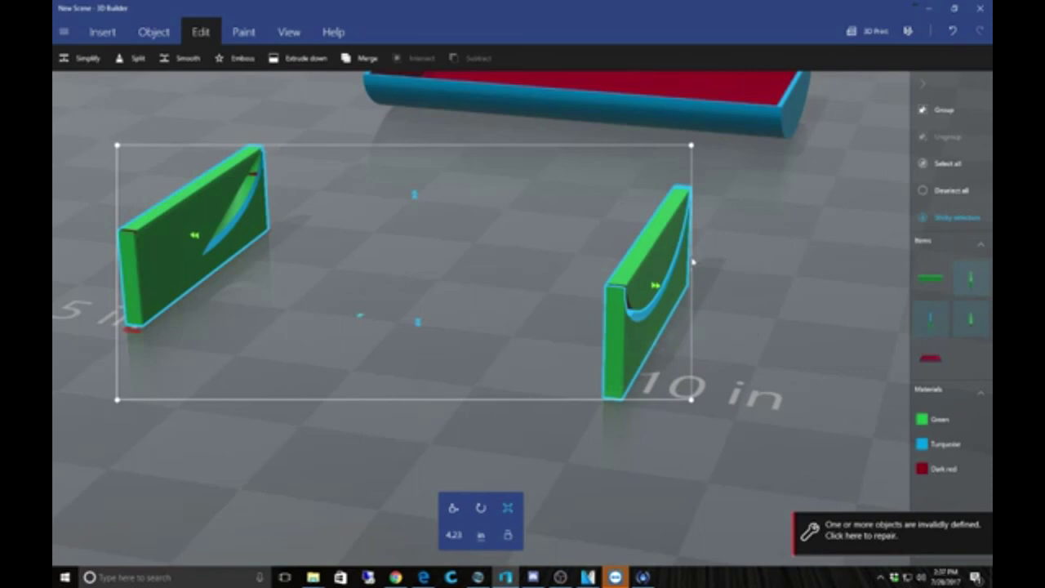
Try to stretch the two green plates downward to a height of about 1.06 in
left_click_drag(414, 326, 297, 325)
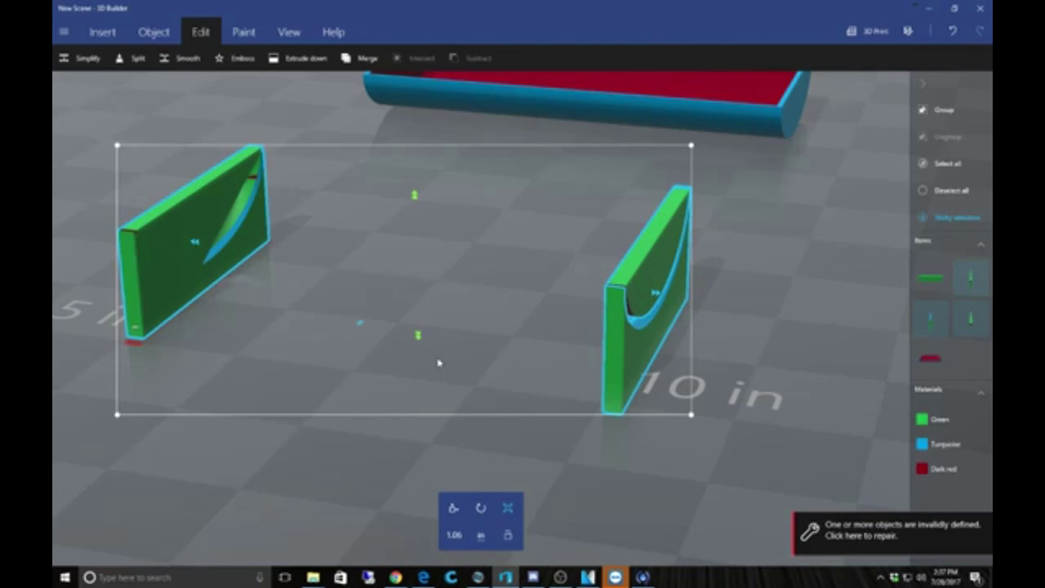
key("ctrl+z")
Repair the invalidly defined objects and clear the leftover pieces from the curved cutouts of the two green plates
left_click_drag(483, 338, 668, 482)
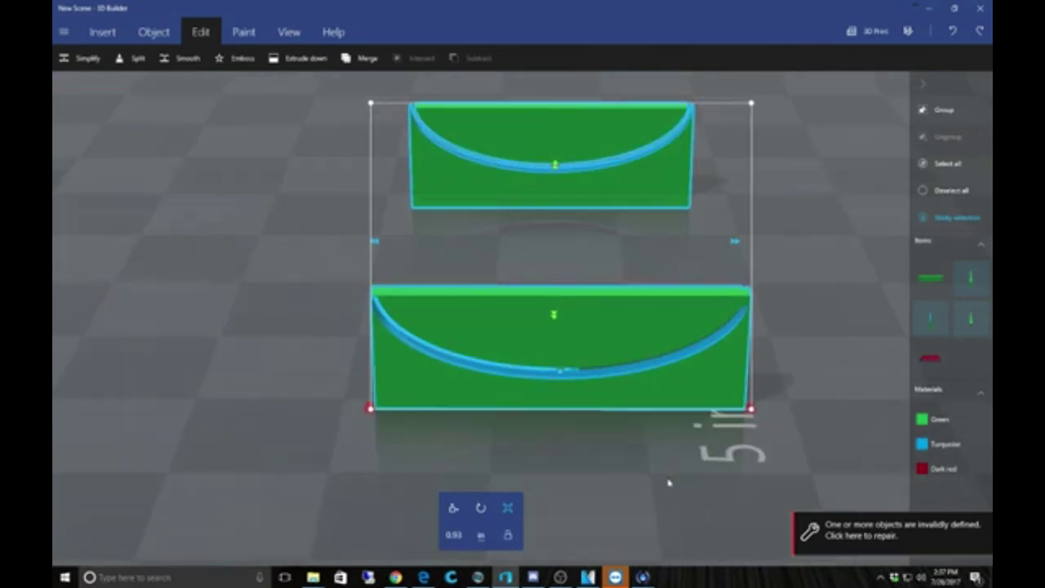
left_click(871, 532)
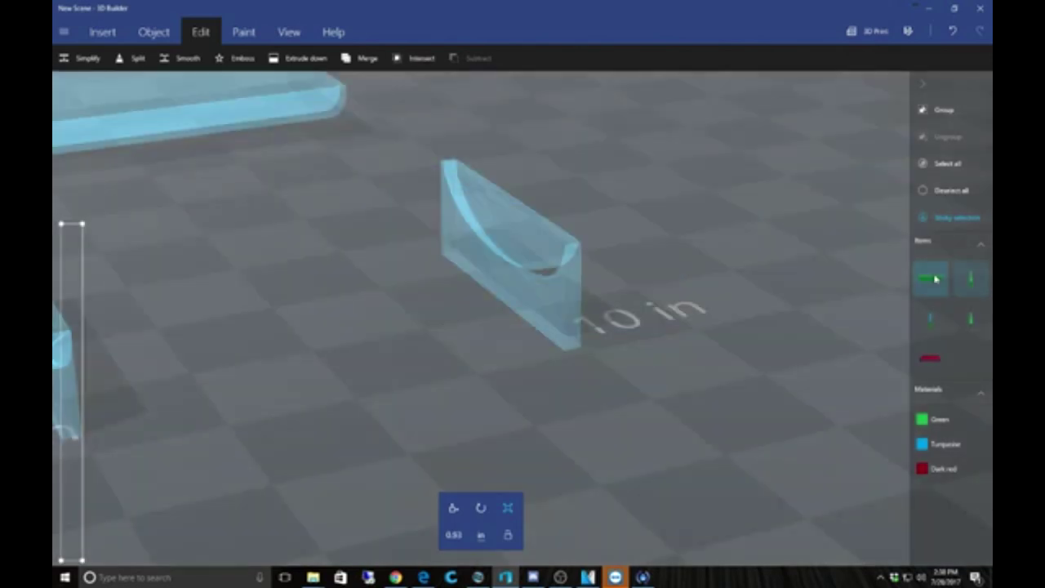
left_click(908, 322)
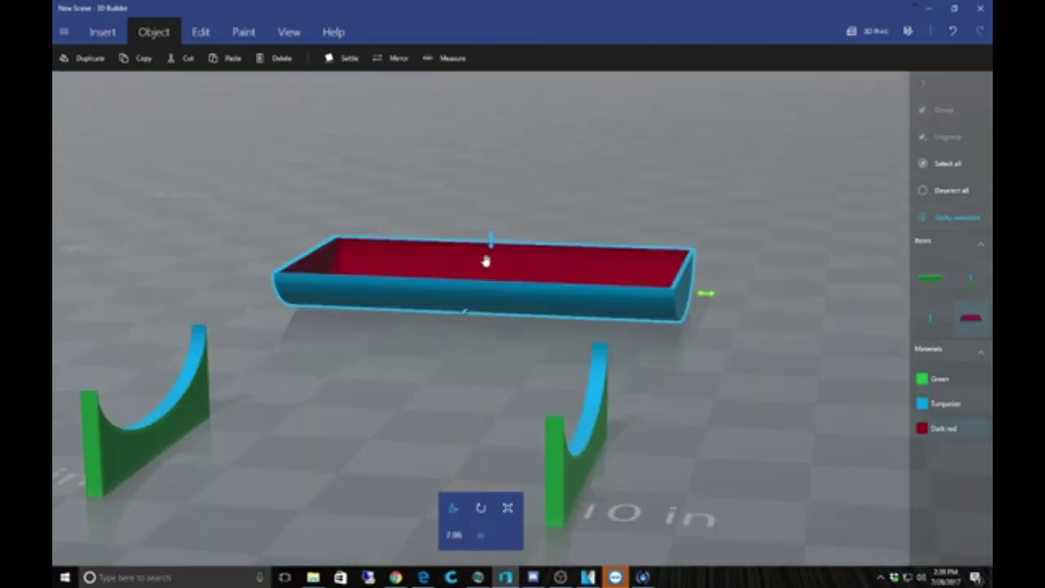
Align the hollow half-cylinder over the two green plates and lower it into their curved cradles, to about 0.52 in
left_click_drag(485, 260, 481, 209)
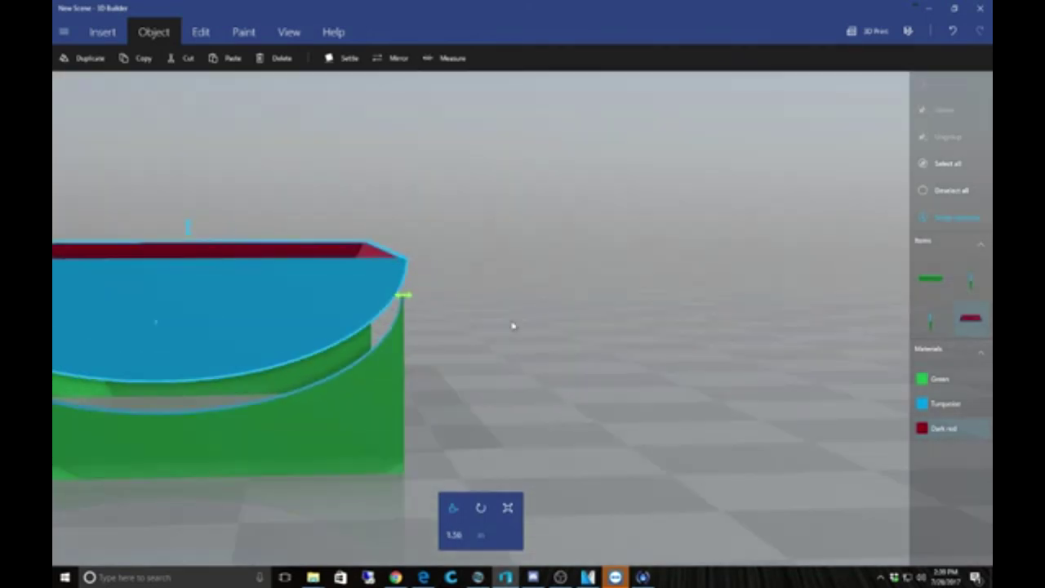
right_click_drag(513, 325, 709, 284)
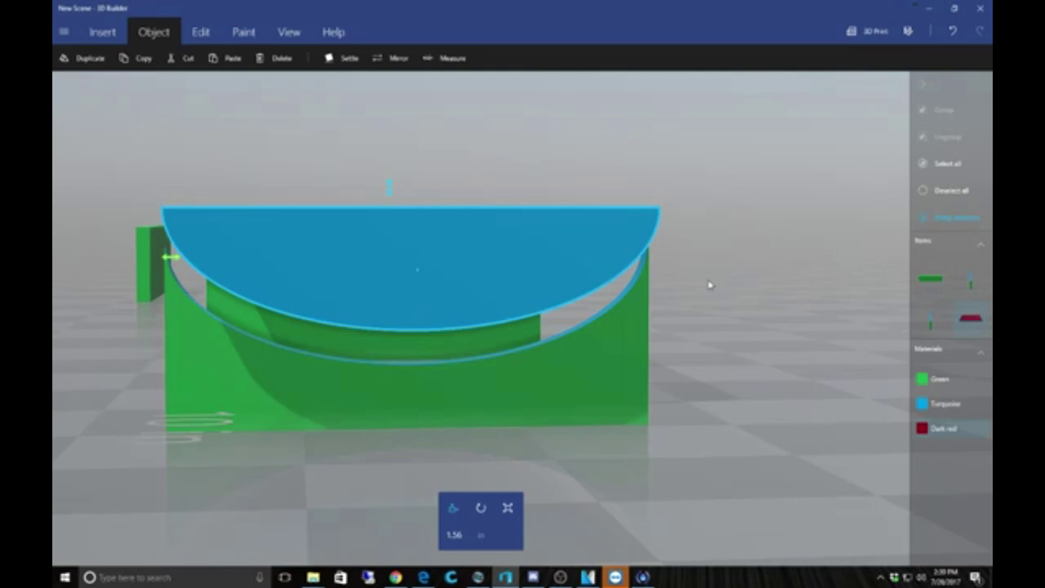
left_click_drag(709, 284, 937, 127)
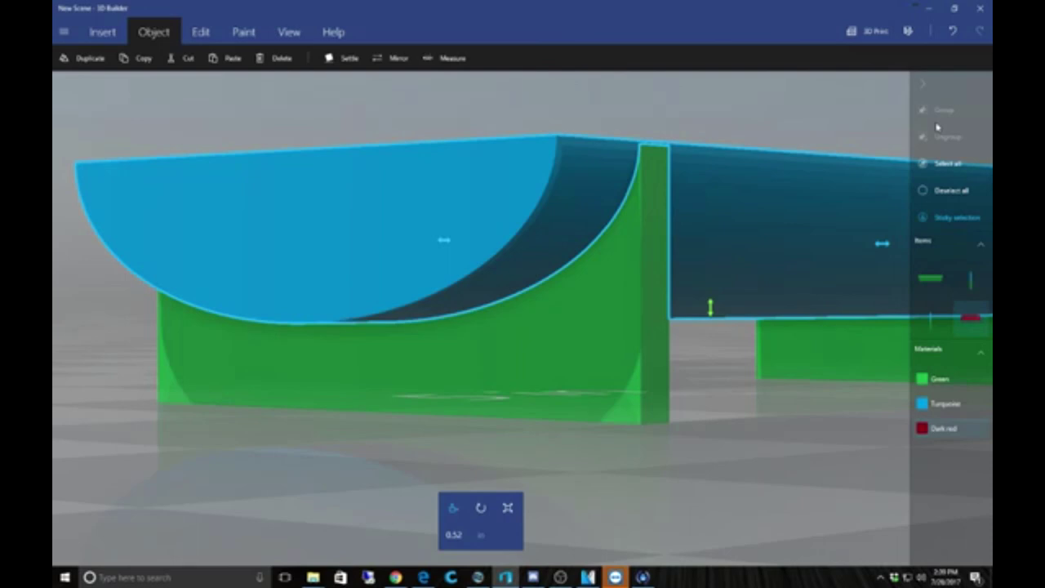
left_click_drag(938, 127, 115, 313)
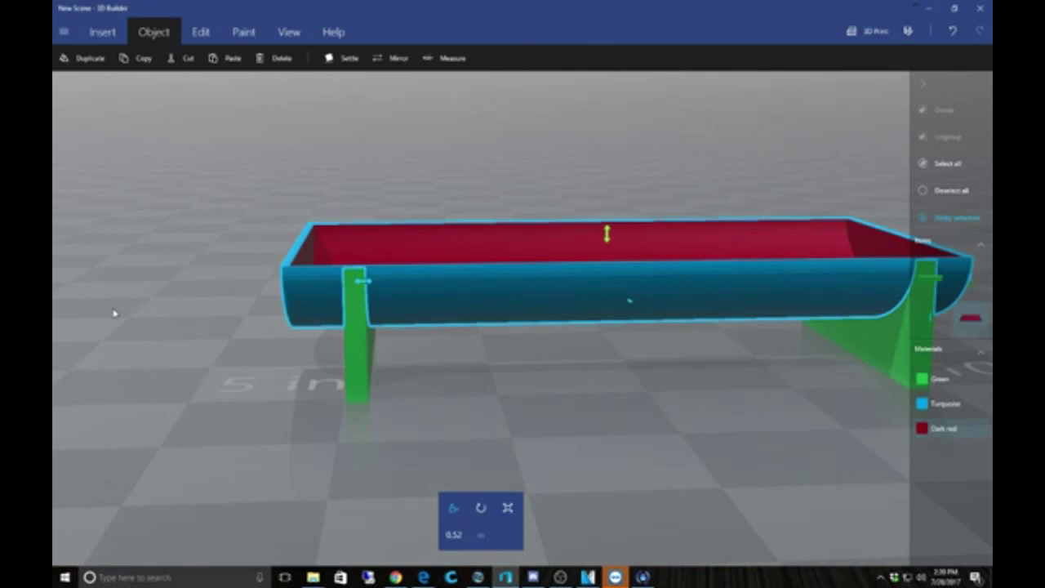
Shift the half-cylinder lengthwise to about 8.05 in so it overhangs both green supports evenly
left_click_drag(114, 312, 253, 286)
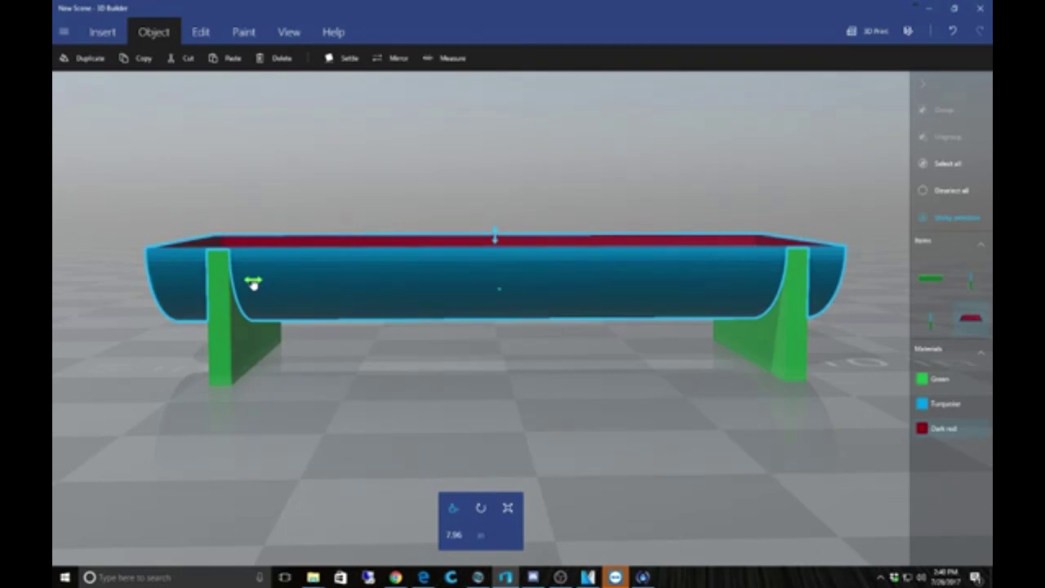
left_click_drag(253, 283, 264, 284)
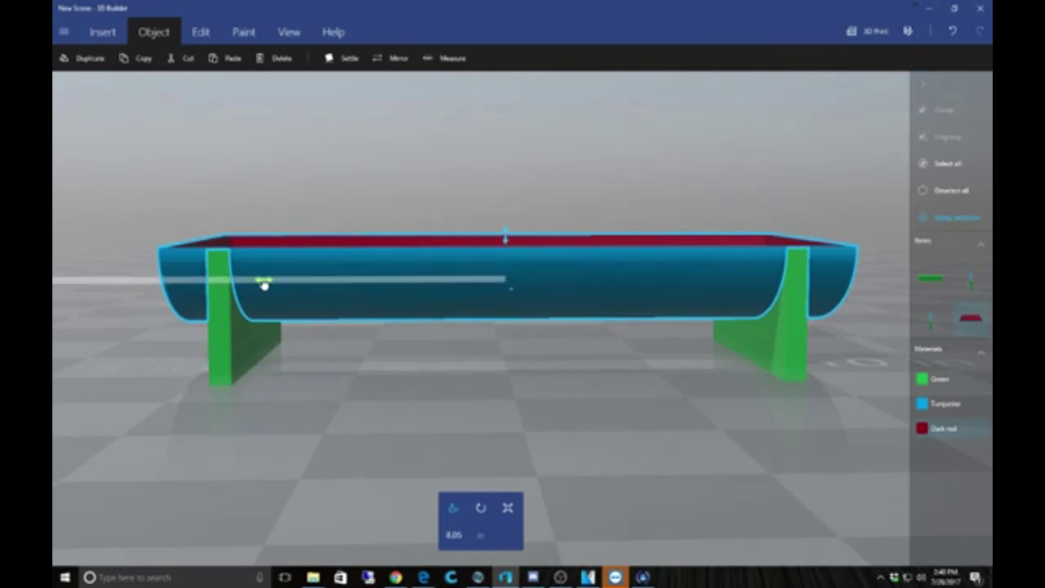
left_click_drag(314, 347, 564, 419)
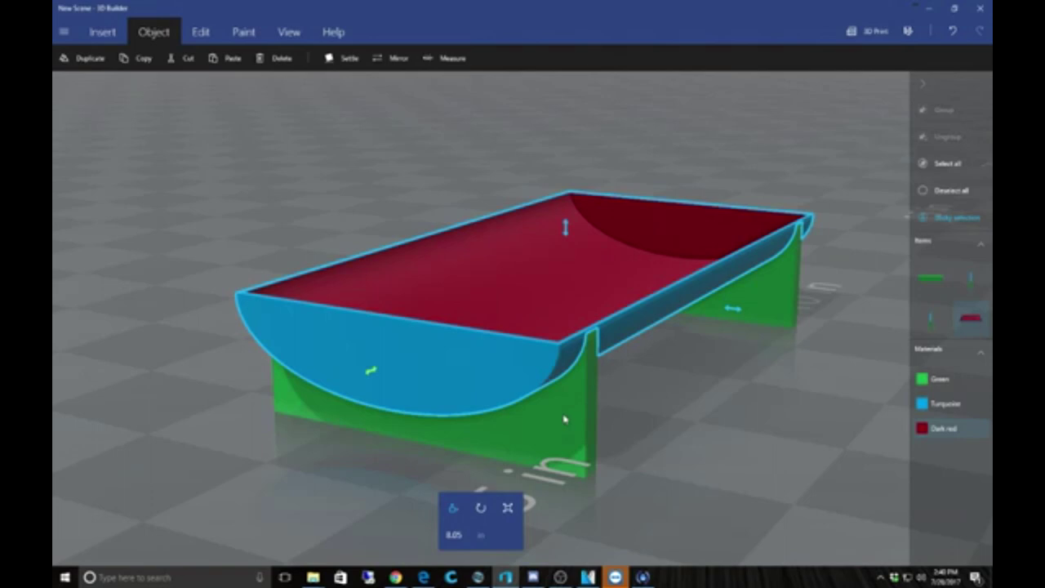
Move the separate green plate near the 0 in mark lengthwise to about 7.89 in, alongside the half-cylinder
left_click_drag(564, 418, 146, 406)
scroll(103, 349, "down", 3)
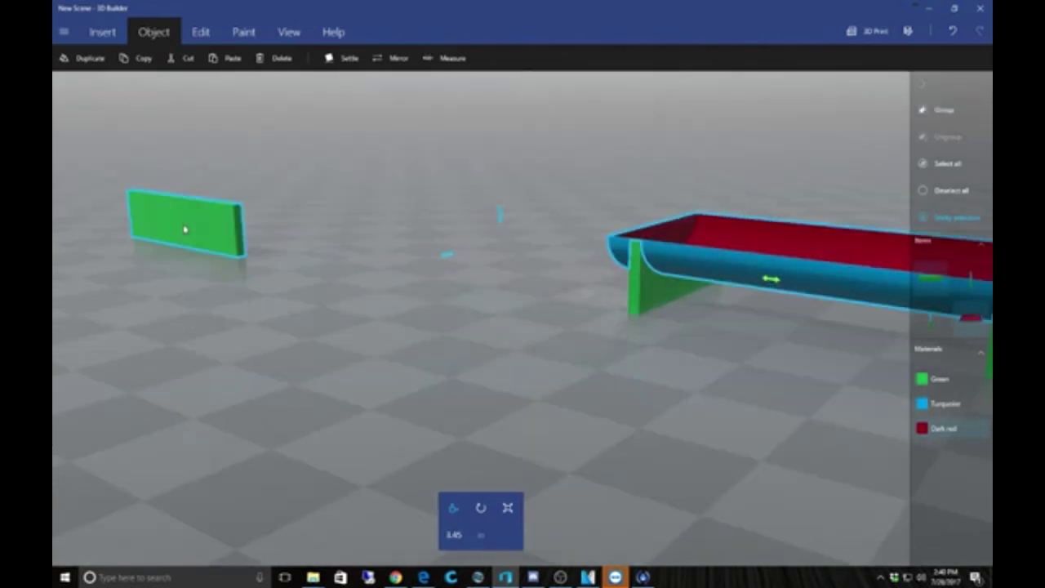
left_click(185, 230)
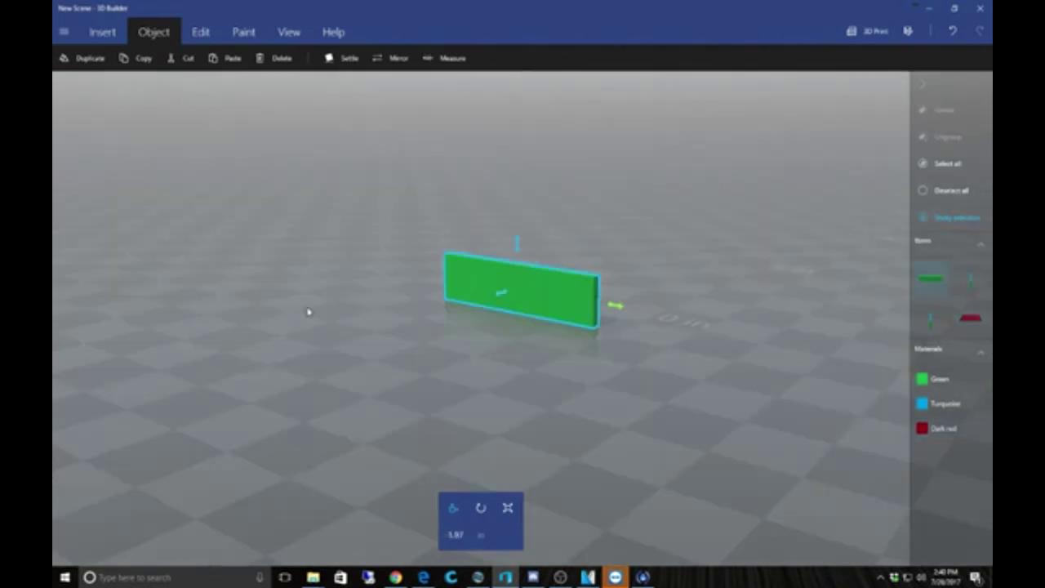
left_click_drag(309, 311, 514, 329)
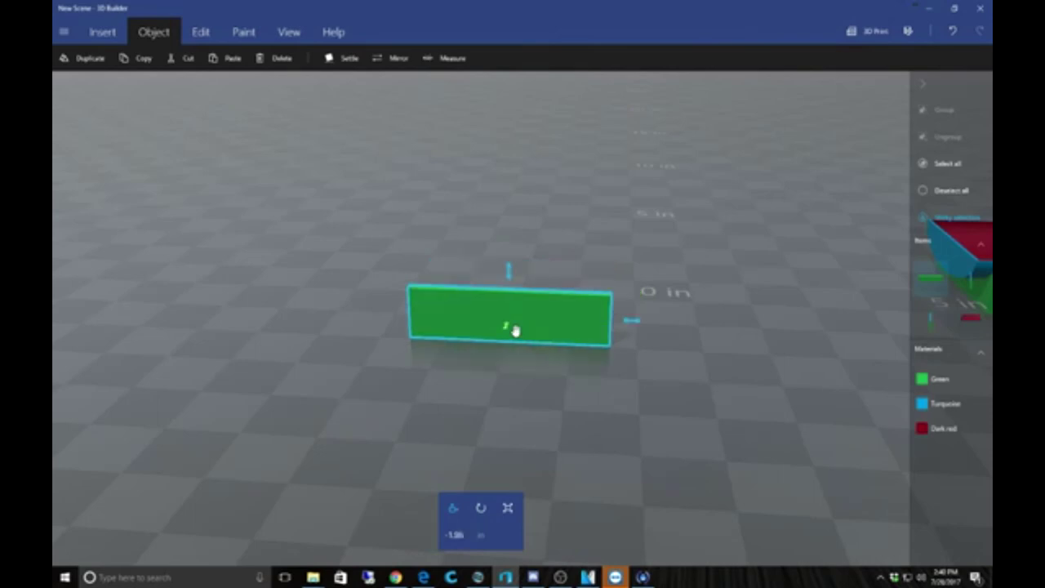
right_click_drag(515, 330, 207, 289)
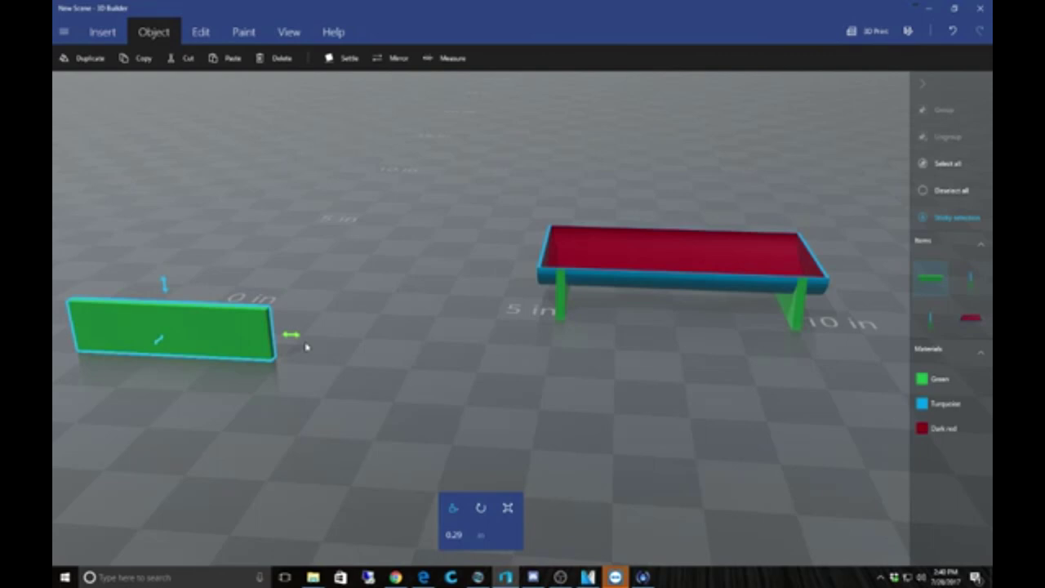
left_click_drag(306, 347, 654, 376)
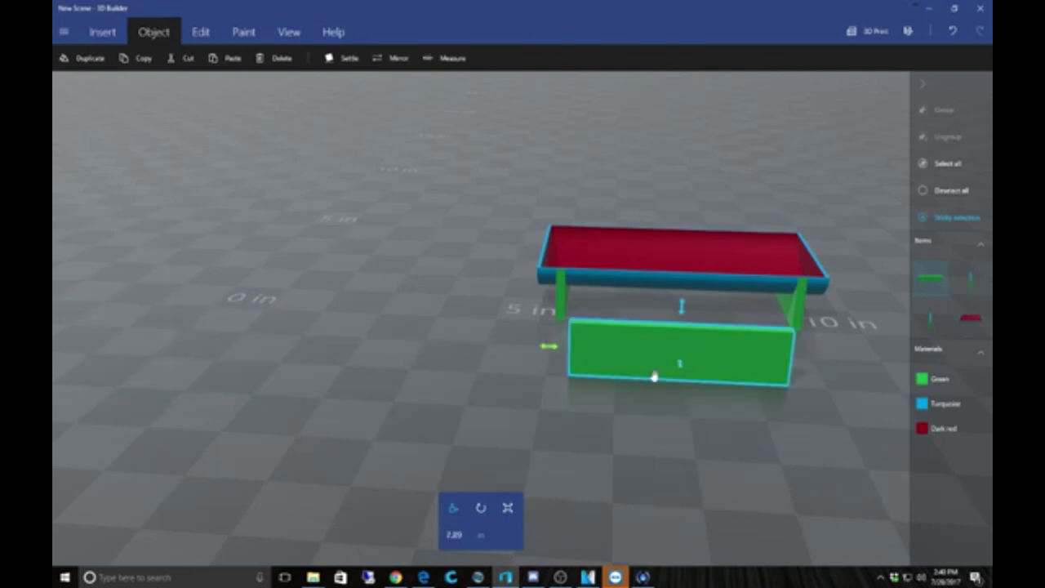
Move the separate green plate sideways to about 0.25 in, up against the half-cylinder's long edge
left_click_drag(539, 375, 138, 365)
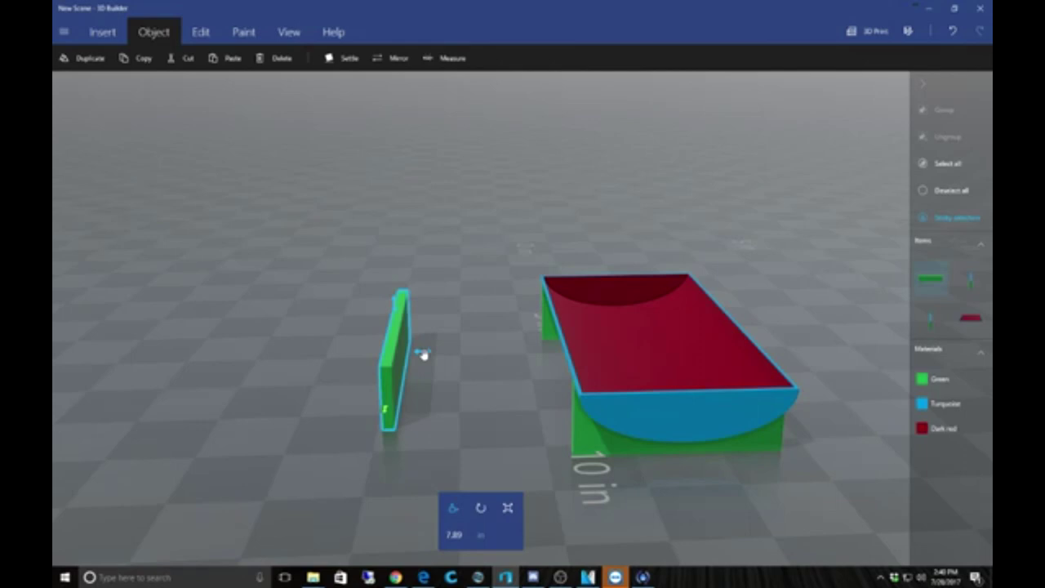
left_click_drag(423, 355, 577, 361)
left_click_drag(492, 380, 452, 397)
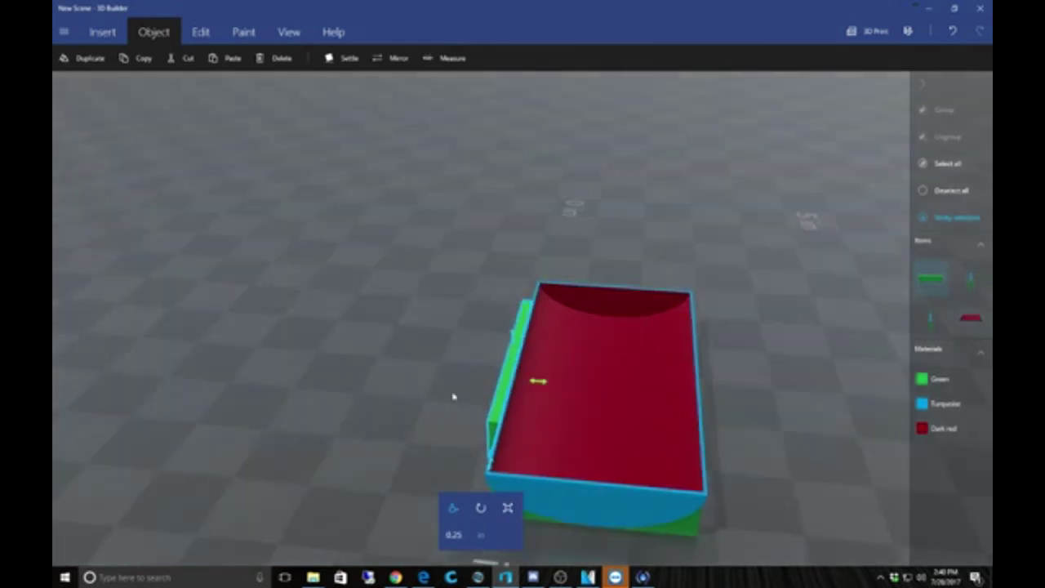
scroll(455, 387, "up", 2)
scroll(455, 388, "up", 5)
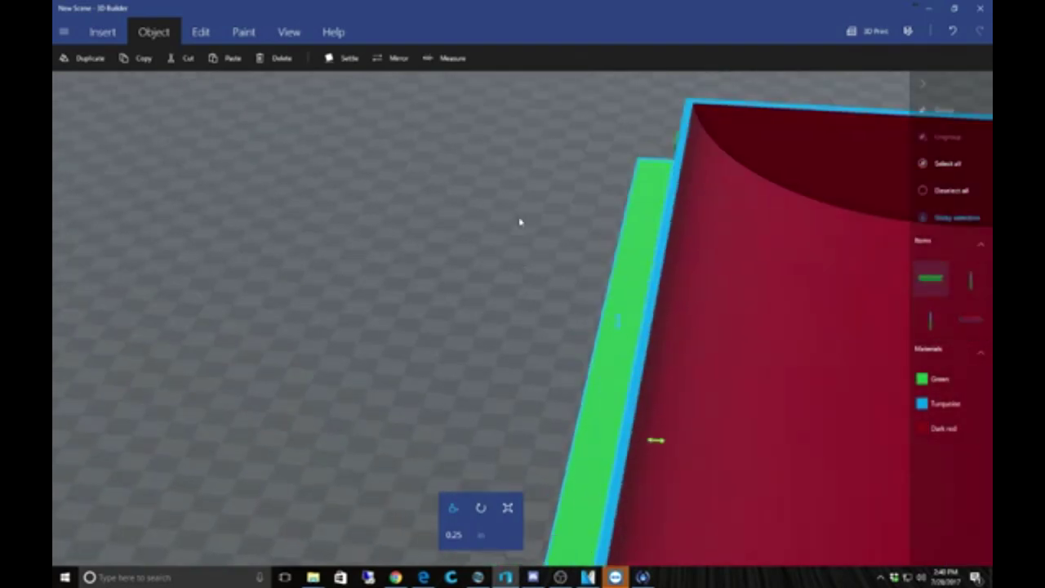
Stretch the green side plate at both ends to a length of about 4.07 in, spanning both supports
right_click_drag(519, 221, 572, 321)
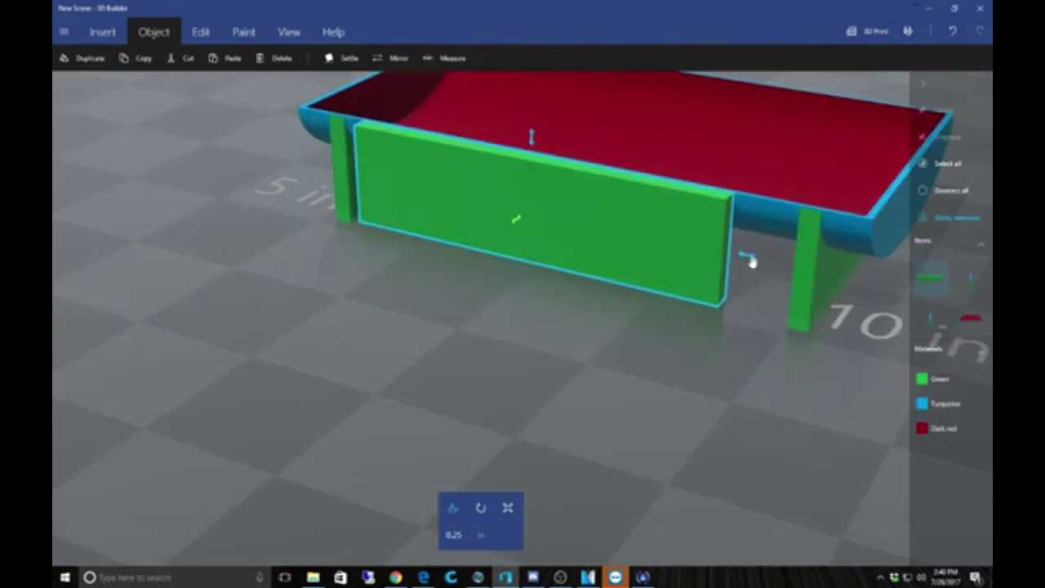
left_click(507, 508)
left_click_drag(744, 258, 830, 292)
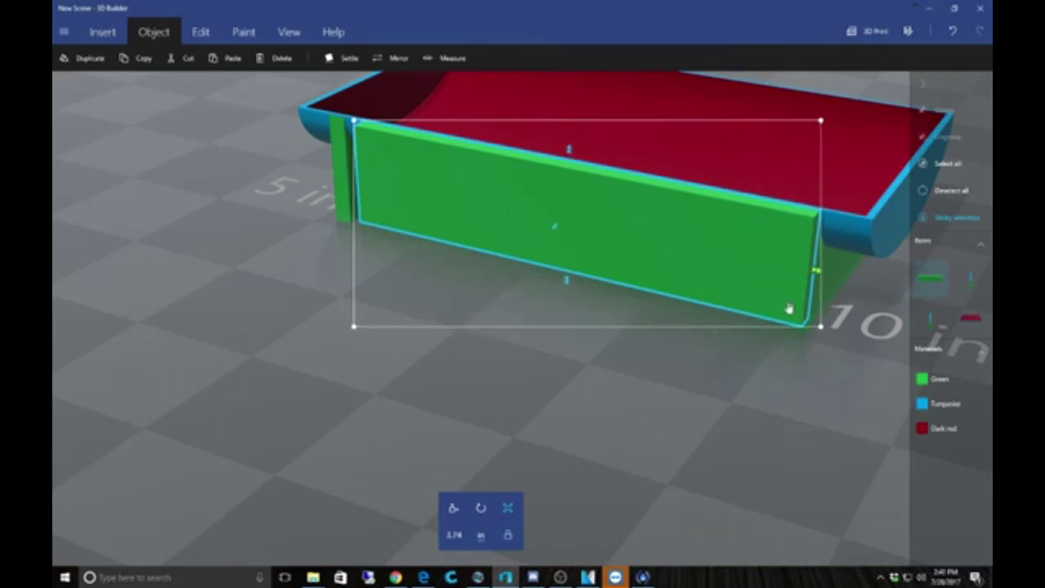
right_click_drag(397, 448, 518, 430)
left_click_drag(350, 209, 305, 233)
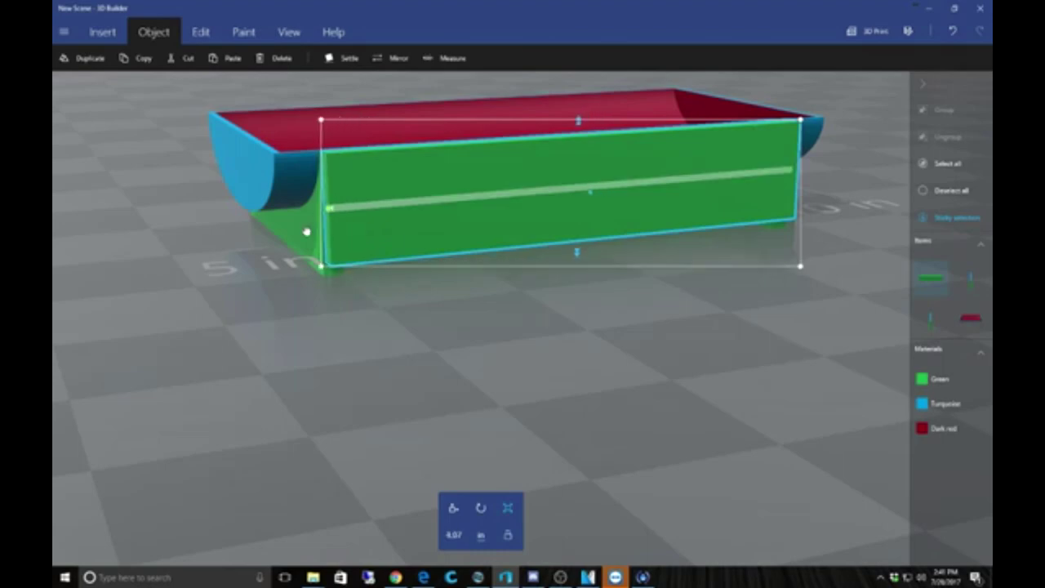
Check the side plate's fit, then group the half-cylinder with its two cradle supports, leaving the side plate out
right_click_drag(354, 307, 459, 385)
scroll(462, 383, "up", 2)
left_click_drag(465, 383, 552, 370)
right_click_drag(552, 369, 627, 359)
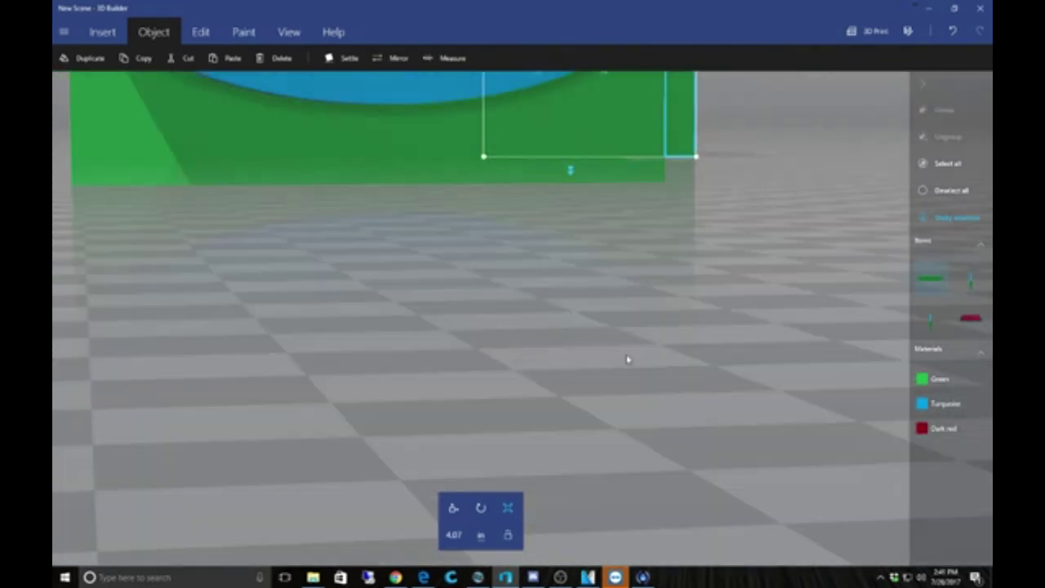
left_click_drag(627, 359, 172, 453)
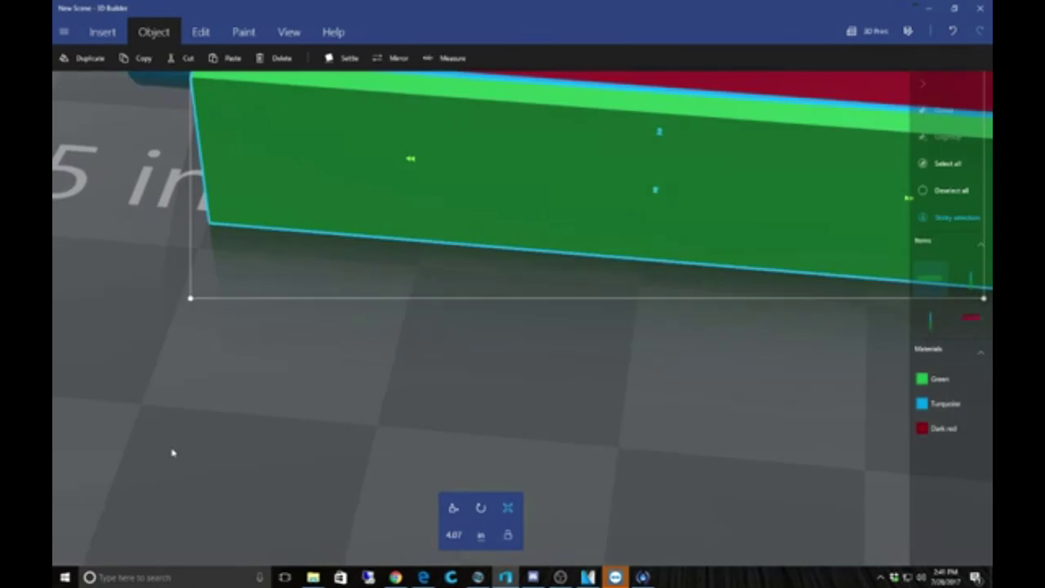
left_click_drag(172, 452, 450, 264)
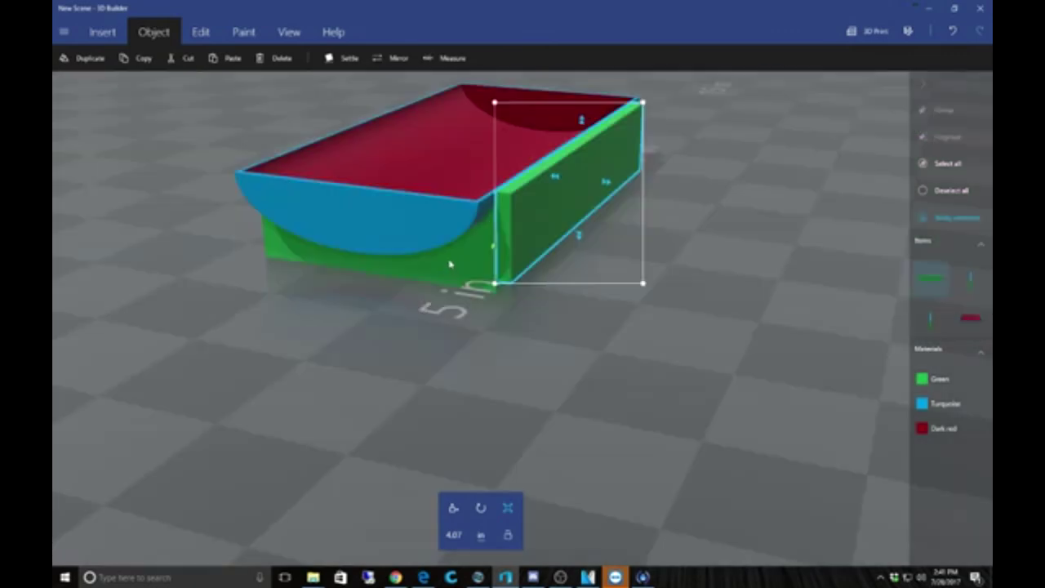
left_click(449, 264)
left_click(448, 261)
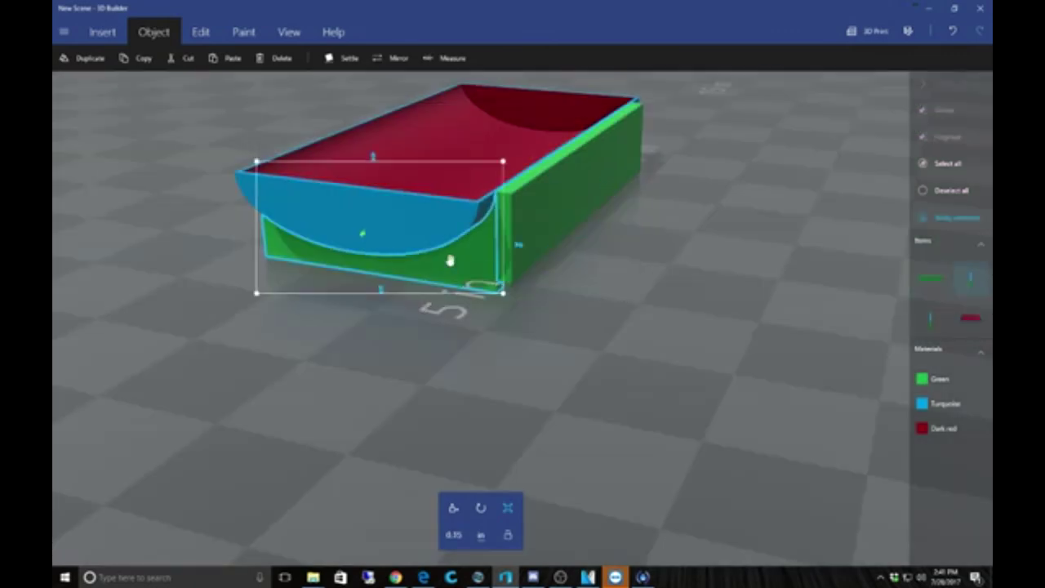
left_click(449, 260)
right_click_drag(448, 260, 302, 439)
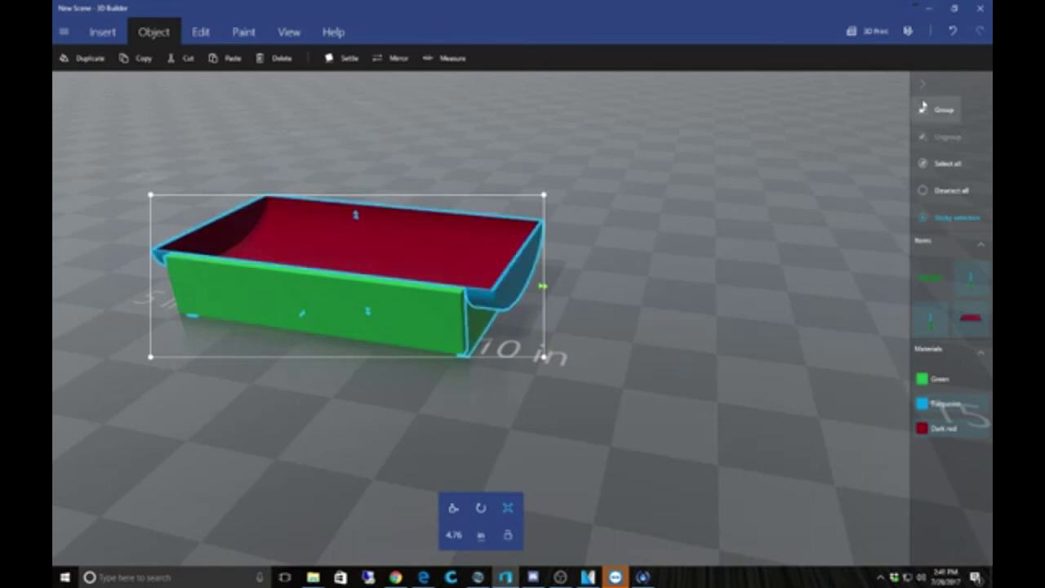
left_click(925, 108)
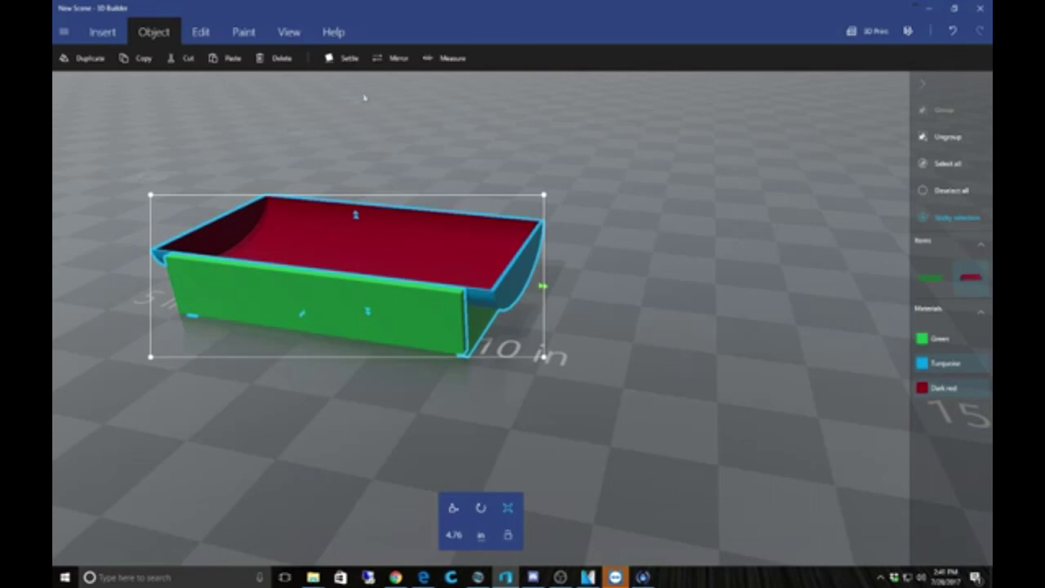
Settle the grouped half-cylinder and supports onto the ground plane
left_click(344, 58)
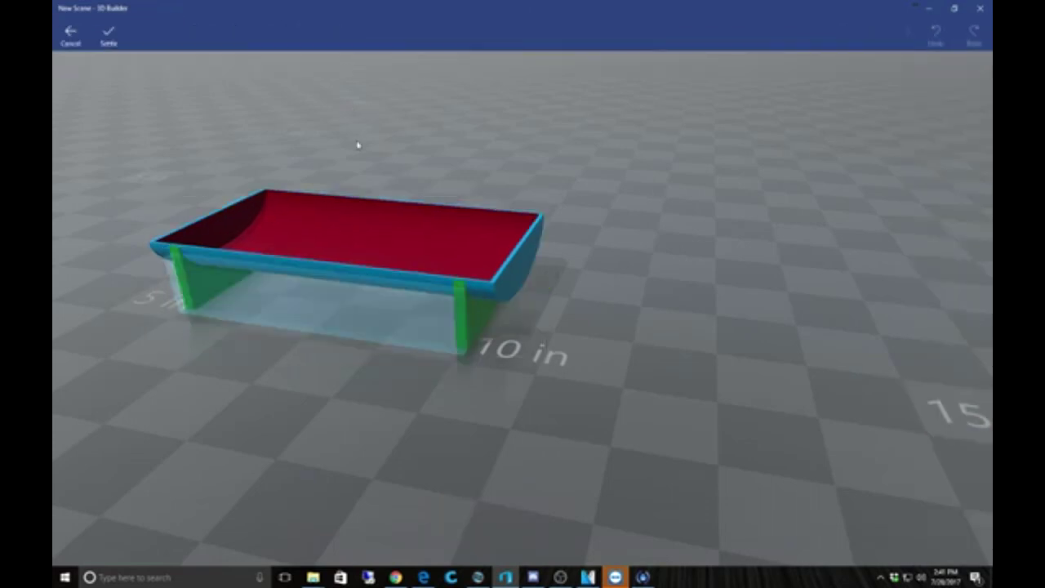
left_click(108, 36)
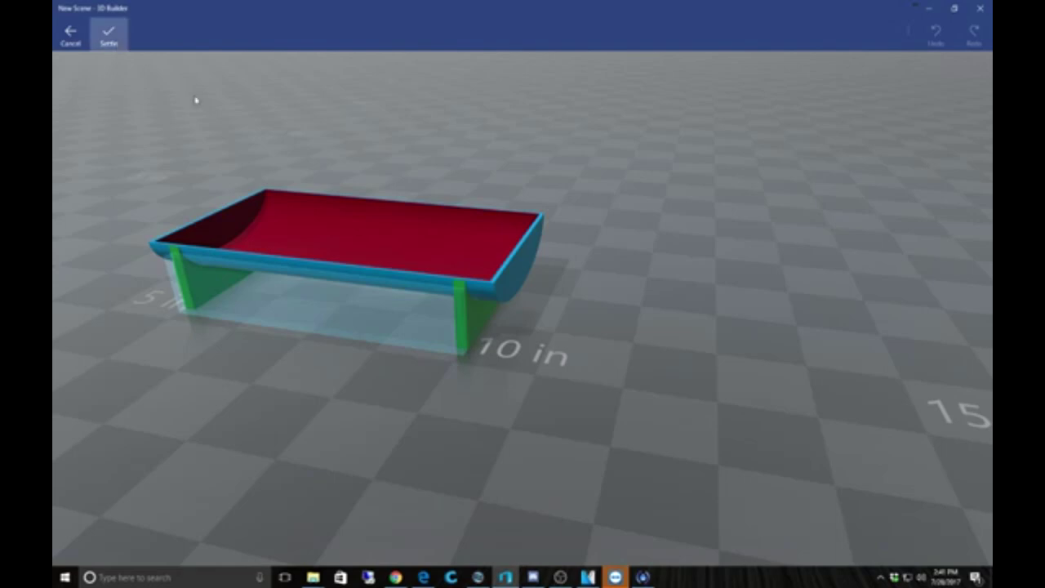
left_click_drag(88, 161, 448, 117)
right_click_drag(447, 117, 215, 173)
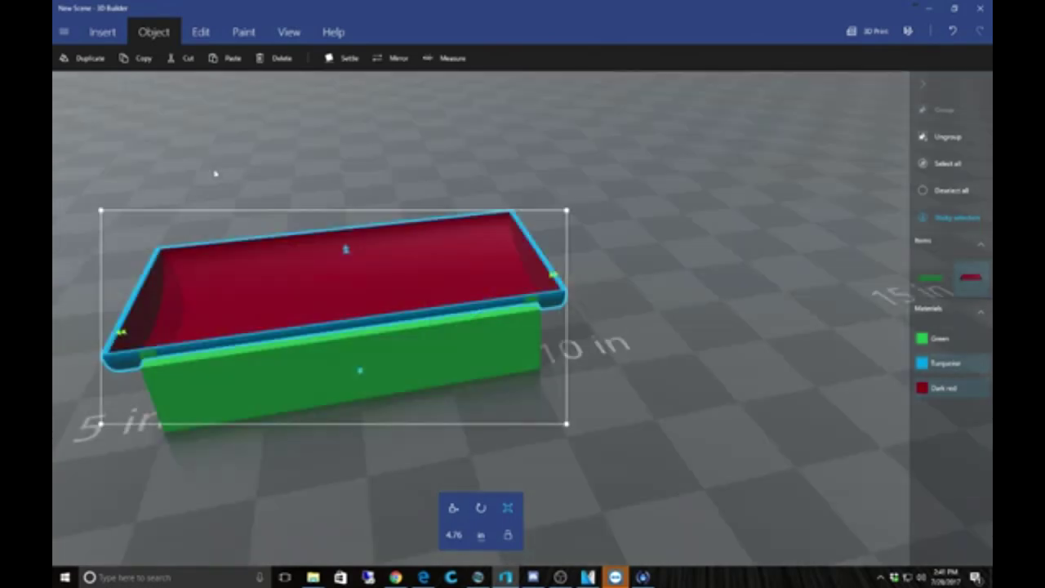
Stretch the green side plate upward to a height of about 0.92 in, level with the half-cylinder's rim
scroll(707, 284, "up", 2)
right_click_drag(708, 284, 409, 340)
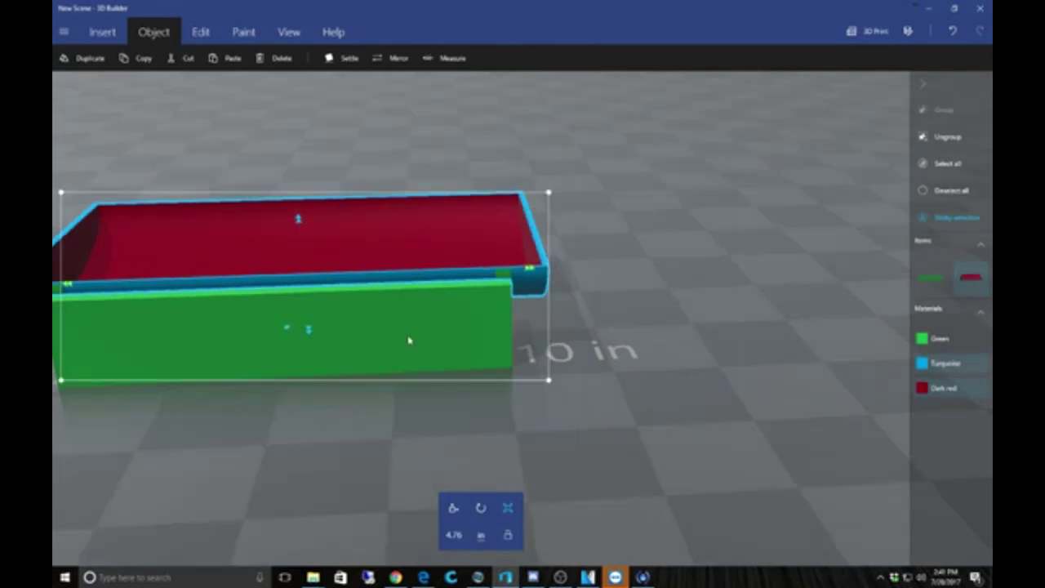
left_click(409, 340)
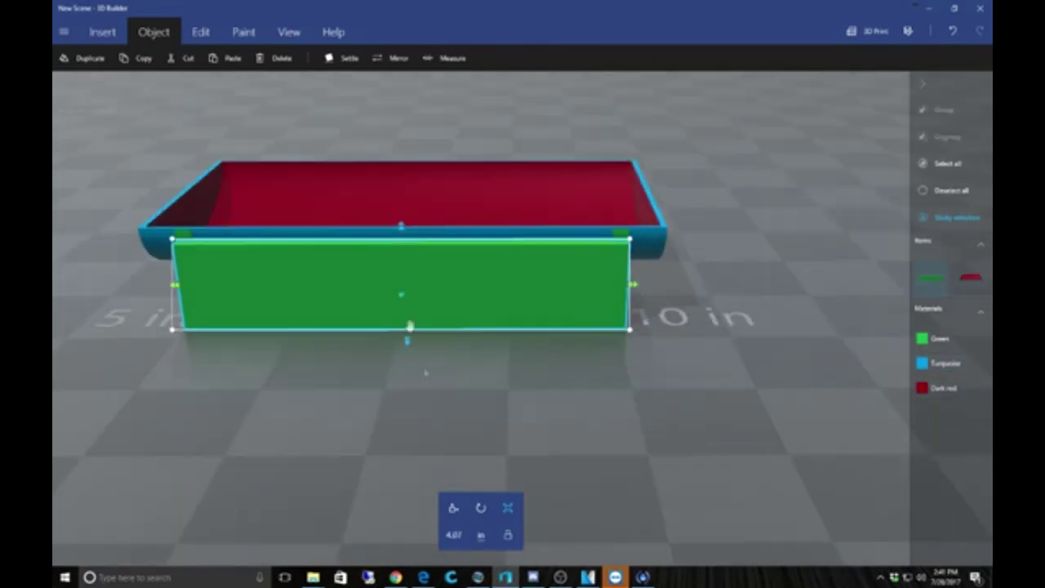
left_click_drag(402, 229, 400, 219)
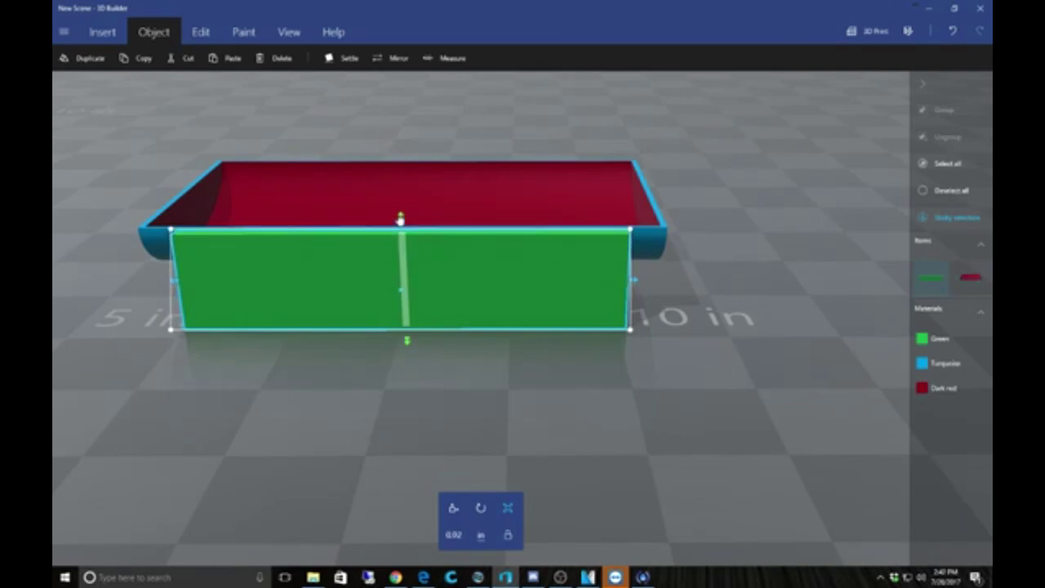
right_click_drag(400, 261, 215, 409)
left_click_drag(216, 409, 441, 503)
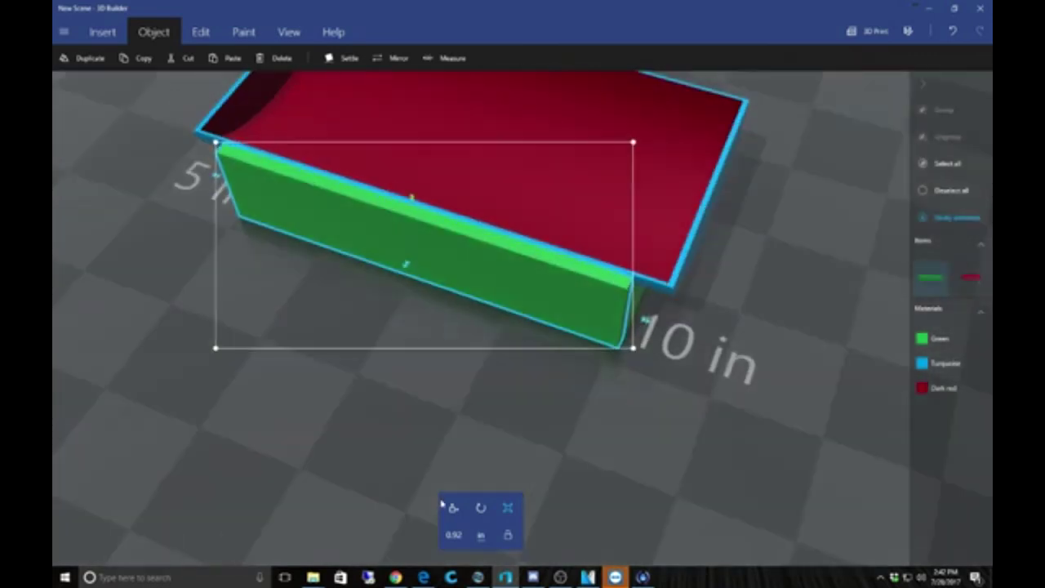
Stretch one end of the green side plate to a length of about 4.08 in, flush with the support's outer face
right_click_drag(441, 503, 327, 362)
left_click(711, 377)
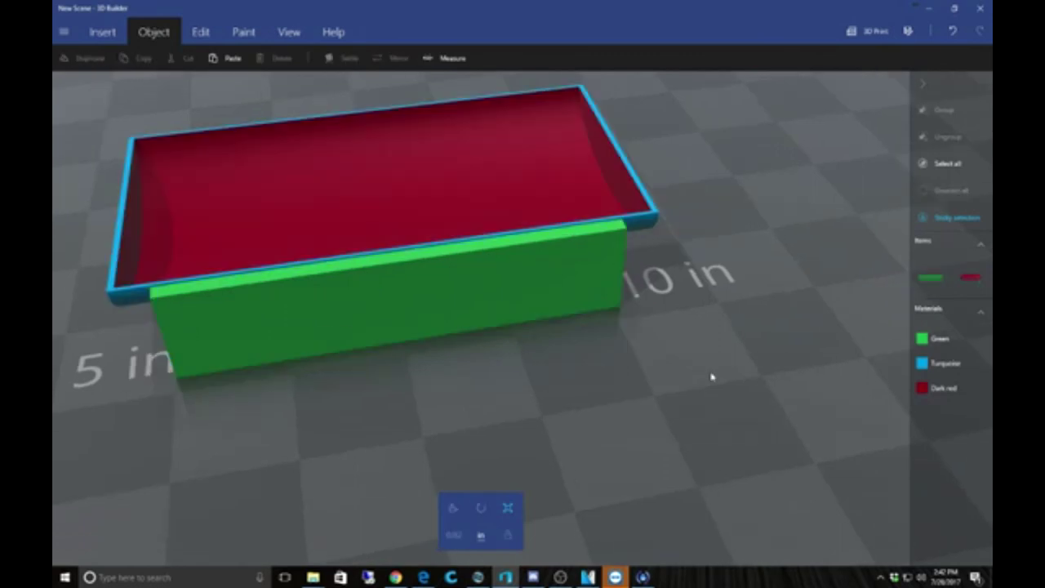
left_click_drag(711, 377, 336, 331)
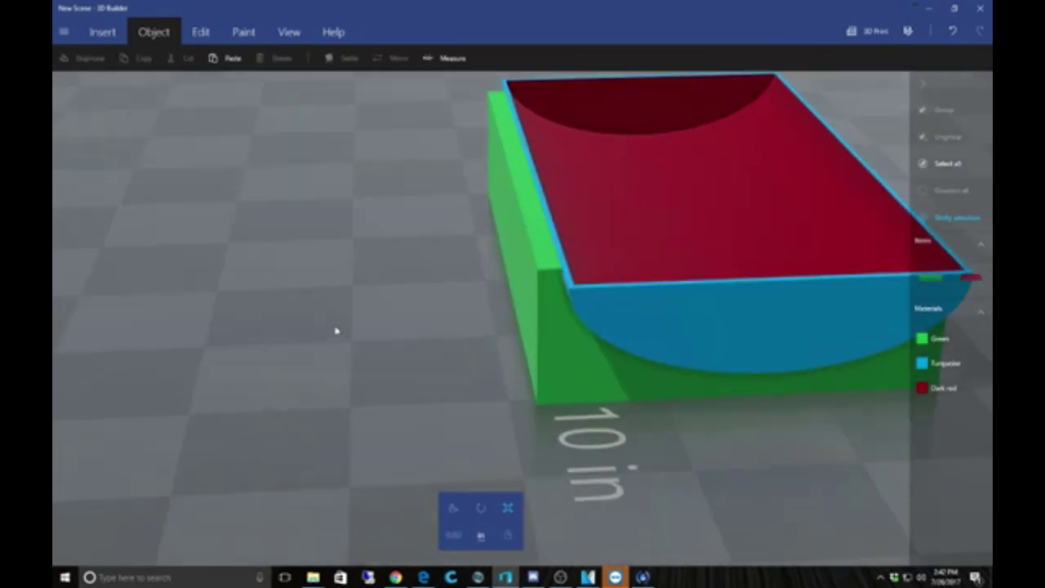
scroll(335, 330, "up", 3)
scroll(336, 330, "up", 2)
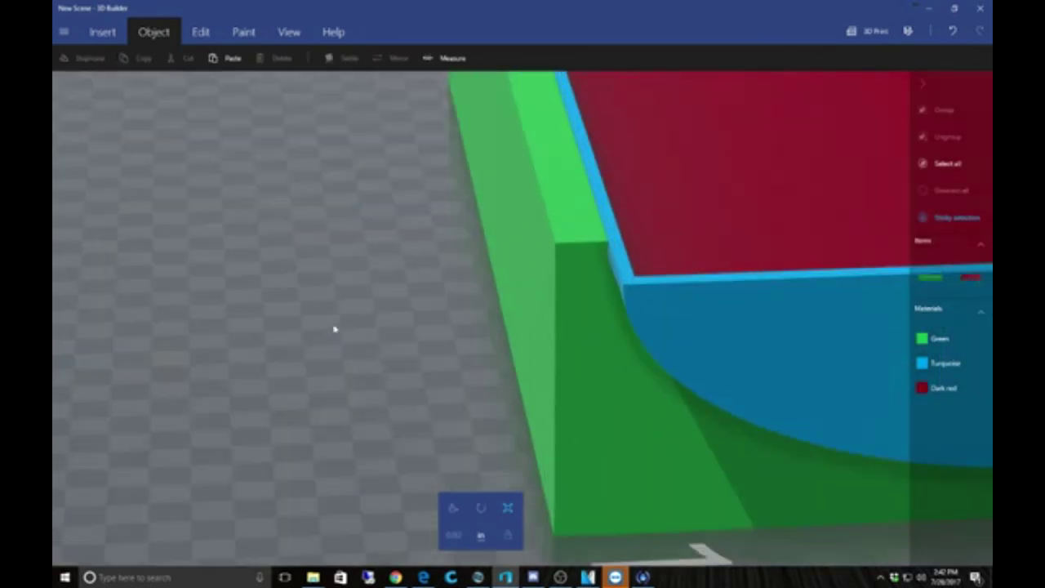
right_click_drag(310, 308, 769, 405)
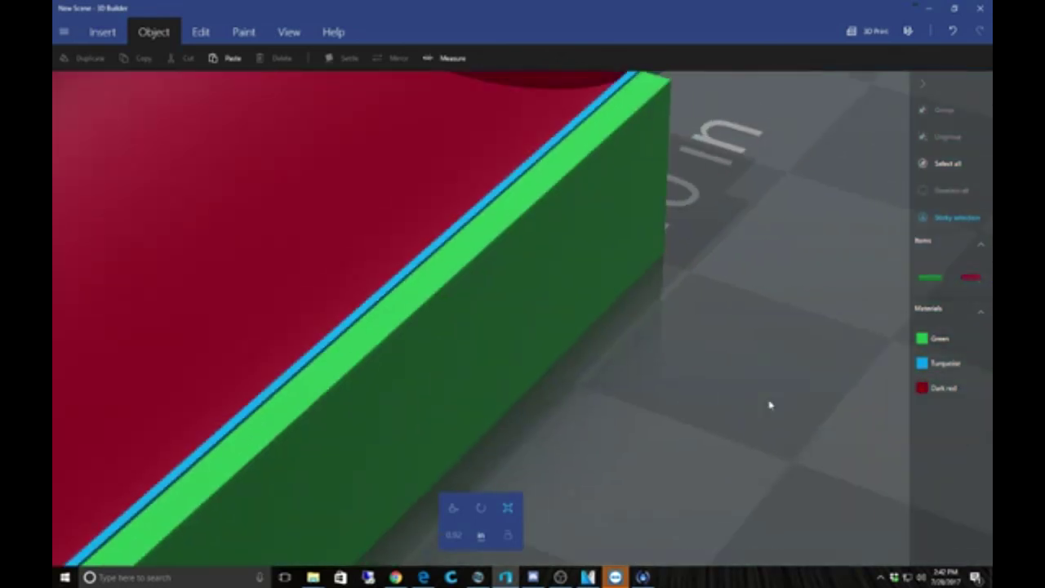
right_click_drag(678, 385, 524, 467)
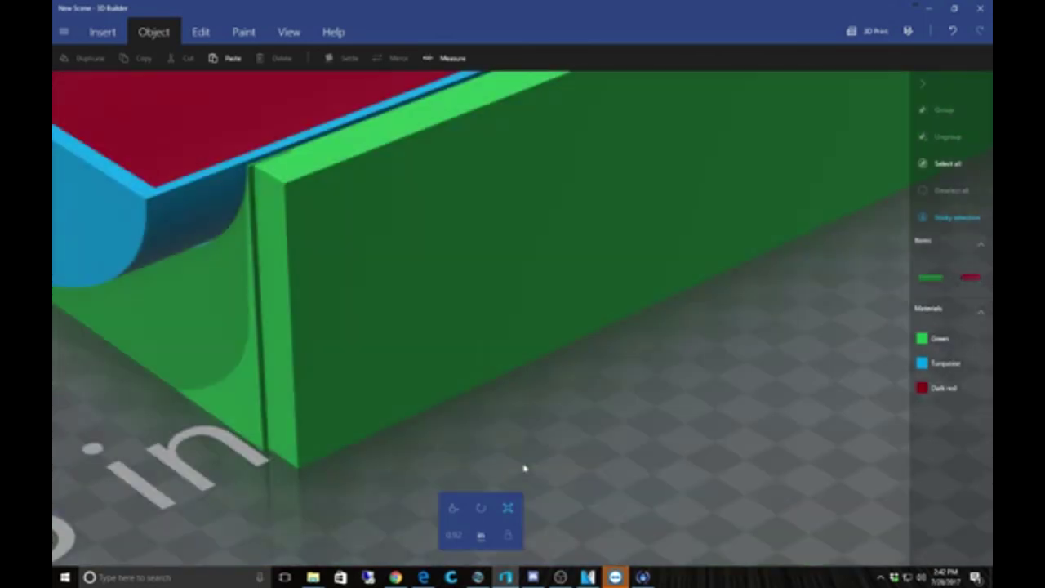
left_click(603, 239)
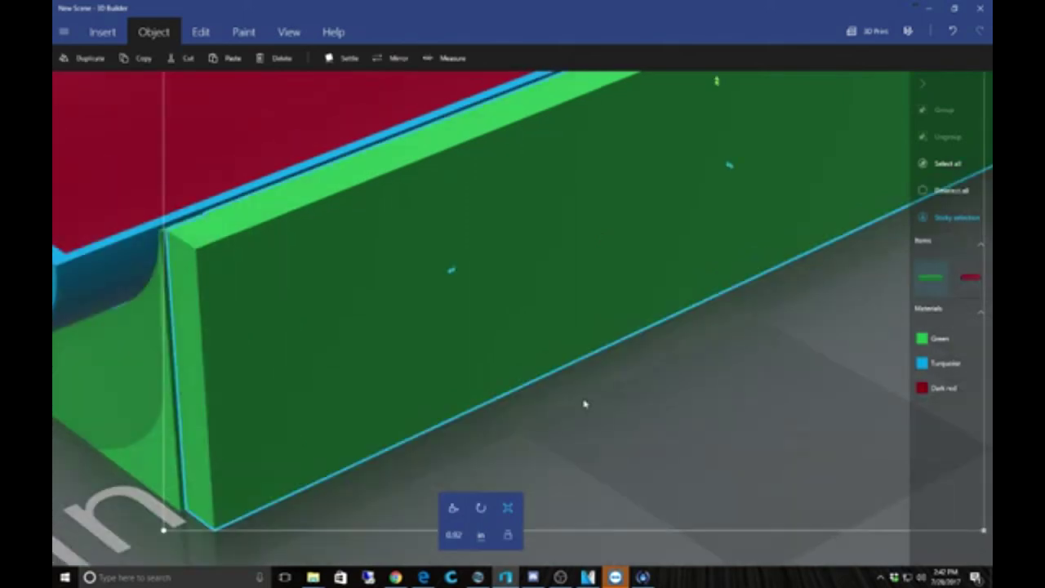
right_click_drag(584, 403, 663, 421)
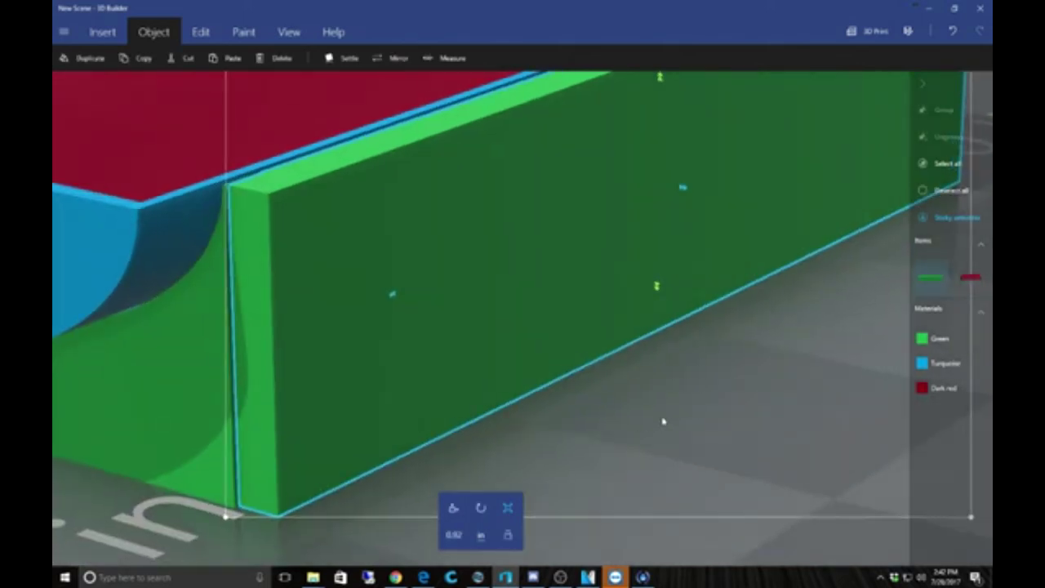
left_click_drag(395, 298, 389, 294)
left_click(776, 364)
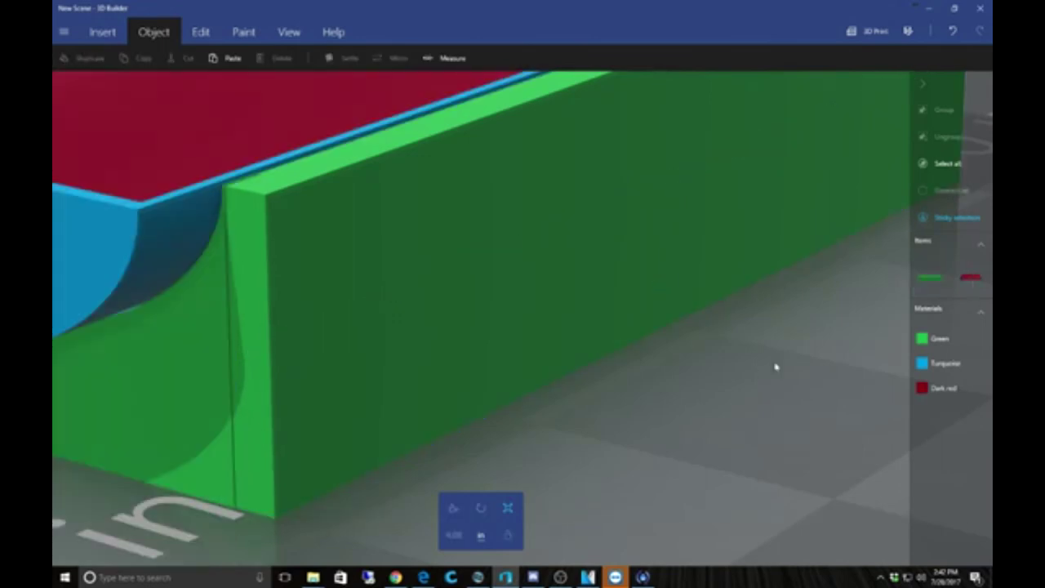
Fine-tune the same end of the side plate against the support's outer face, then deselect it
left_click(501, 348)
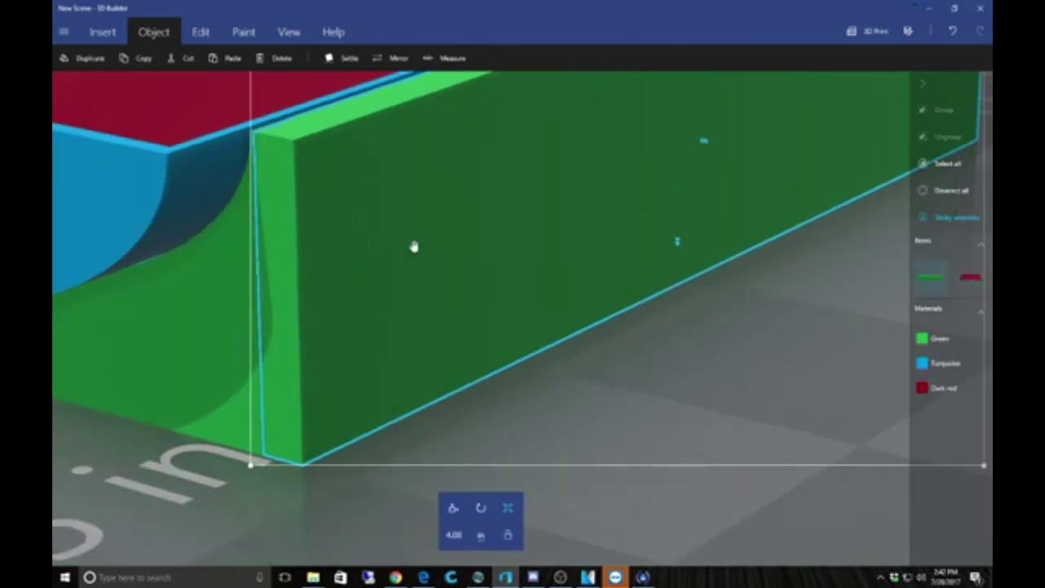
left_click_drag(414, 246, 415, 247)
left_click(939, 273)
left_click_drag(650, 384, 761, 355)
Stretch the opposite end of the side plate to a length of about 4.09 in, flush with the other support's outer face
right_click_drag(762, 354, 436, 346)
scroll(435, 346, "down", 2)
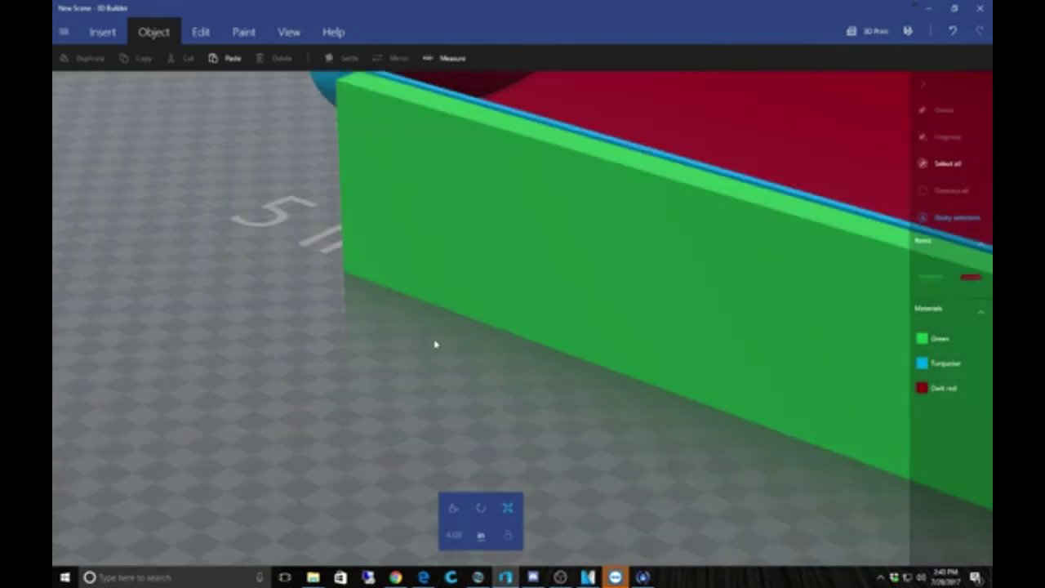
scroll(435, 344, "down", 3)
right_click_drag(662, 434, 555, 414)
scroll(555, 415, "up", 5)
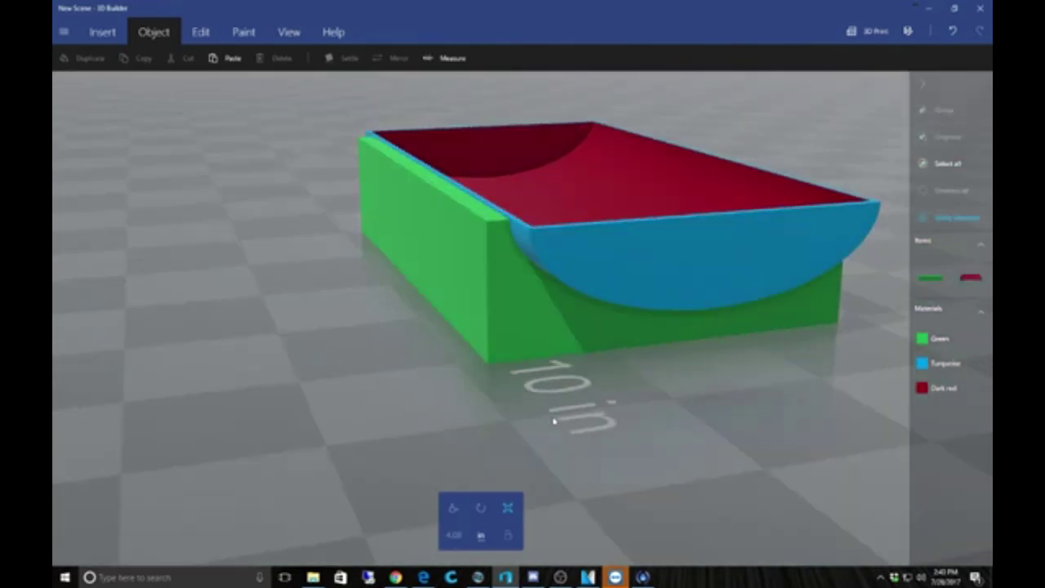
scroll(563, 425, "up", 4)
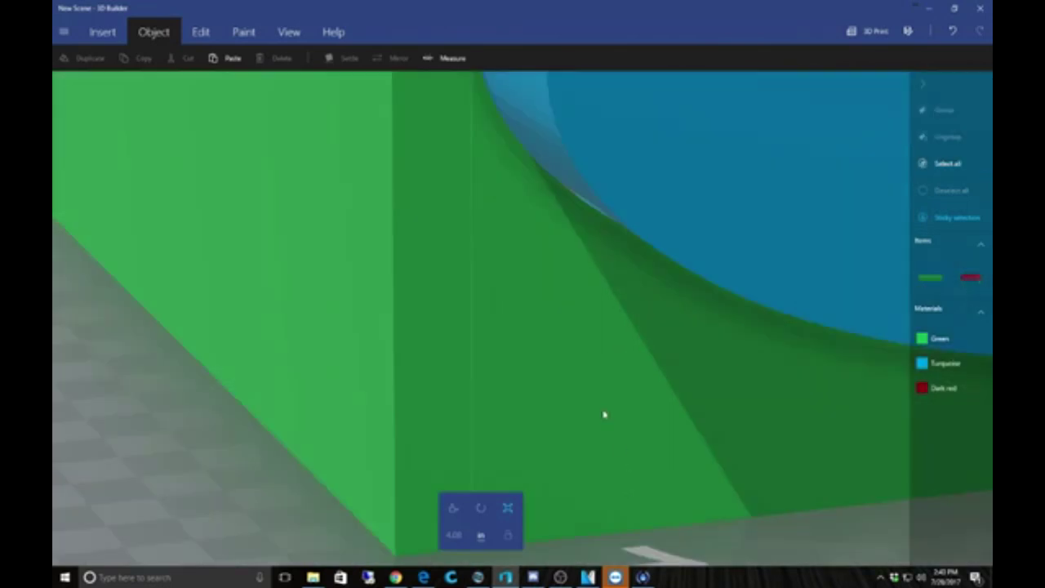
scroll(604, 415, "down", 2)
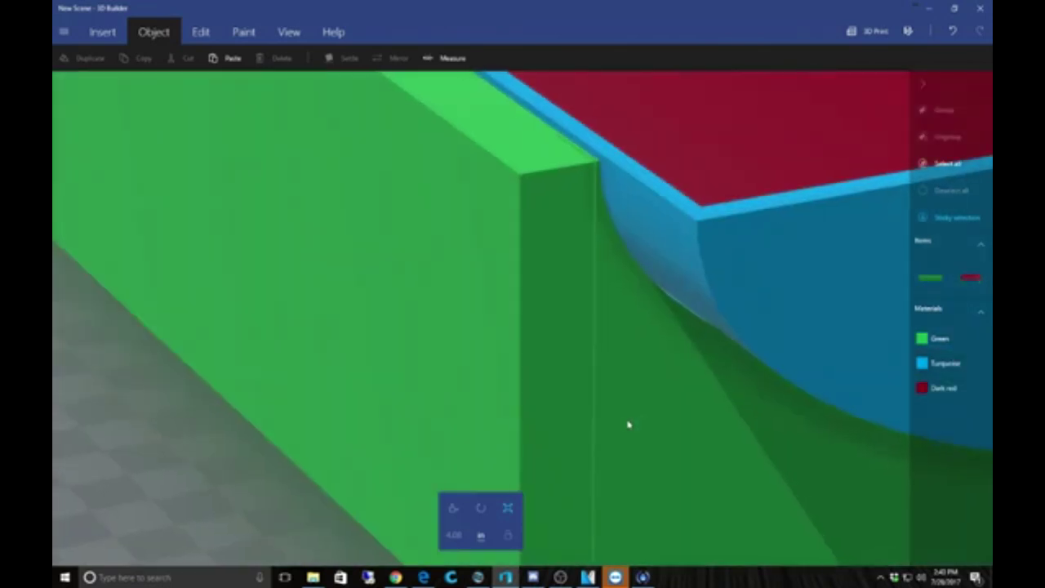
left_click_drag(628, 424, 606, 348)
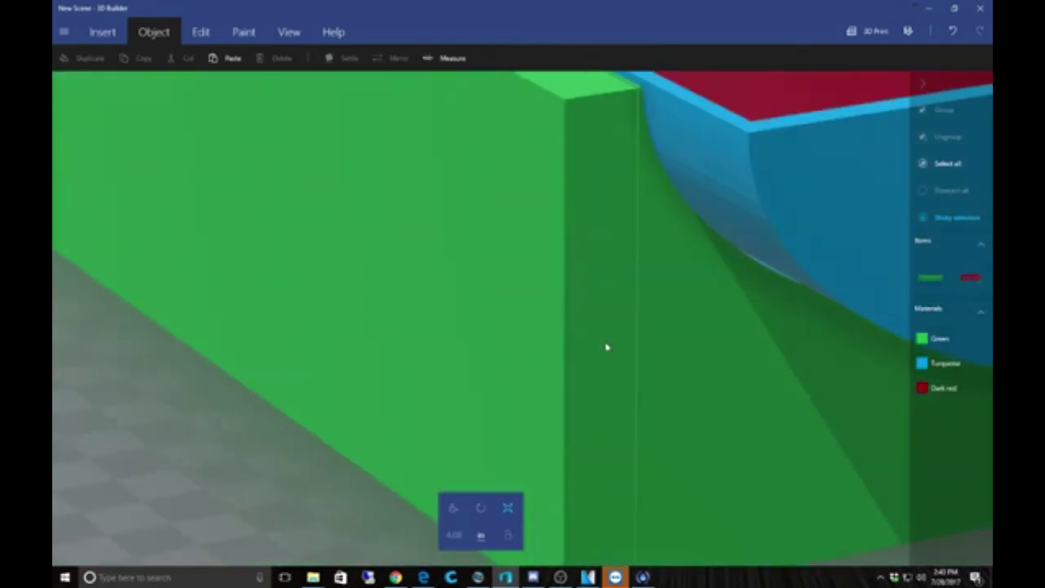
left_click(605, 347)
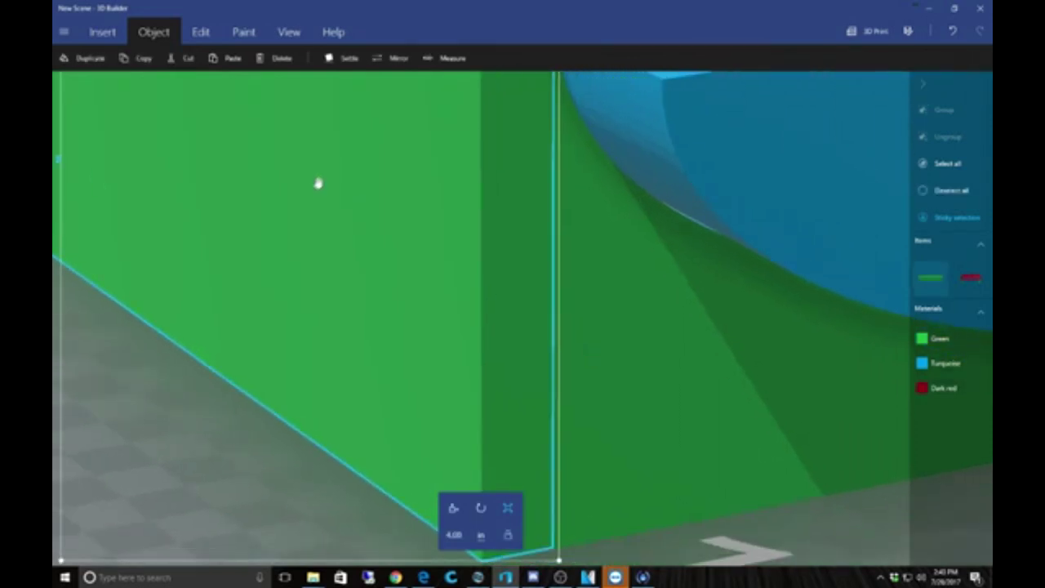
left_click_drag(319, 182, 322, 184)
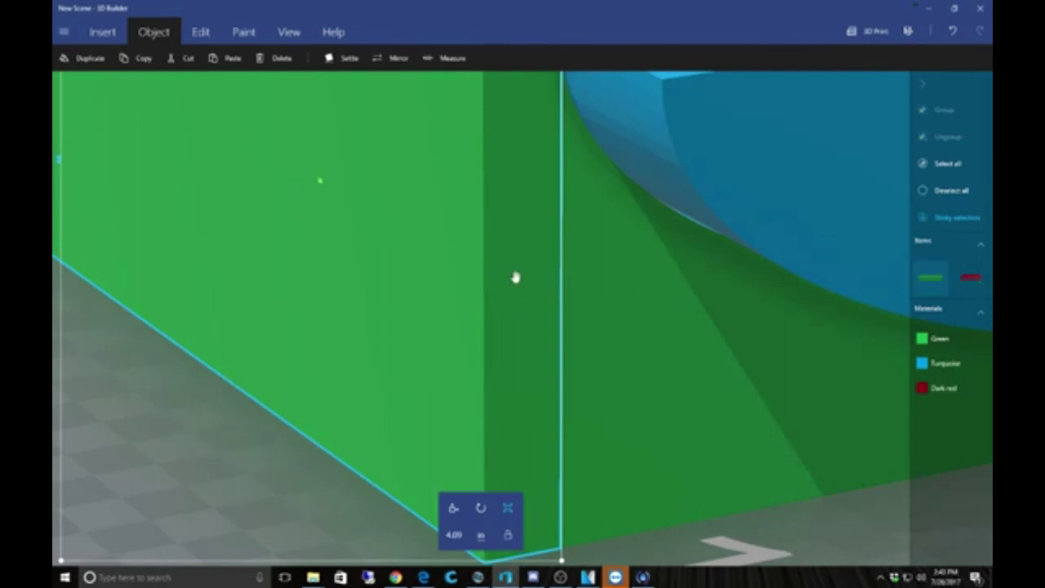
left_click(943, 262)
Examine the side plate's fit along the half-cylinder's rim and at both supports from all sides
left_click_drag(105, 345, 503, 350)
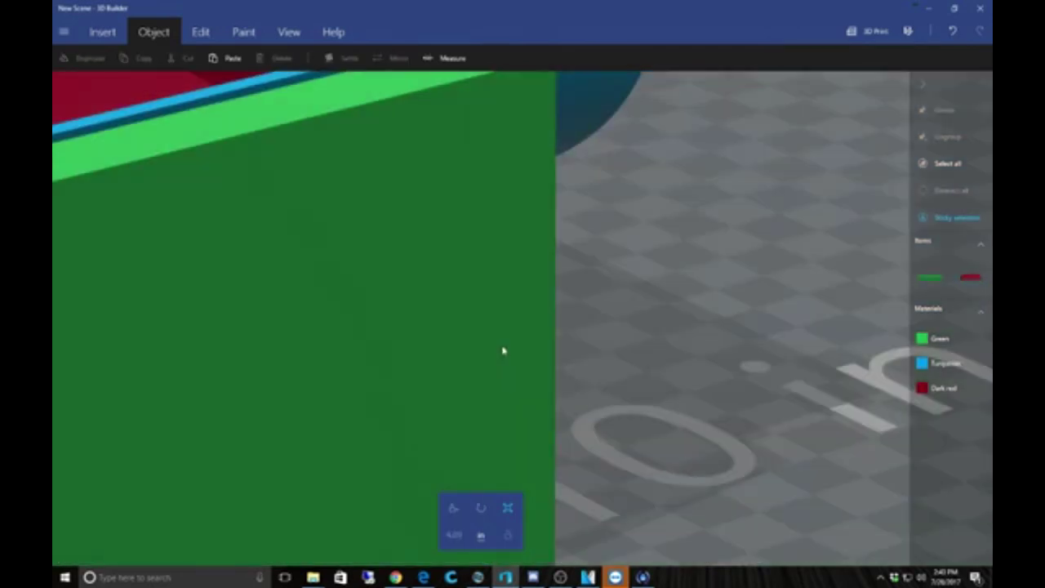
scroll(503, 350, "down", 3)
right_click_drag(419, 359, 627, 320)
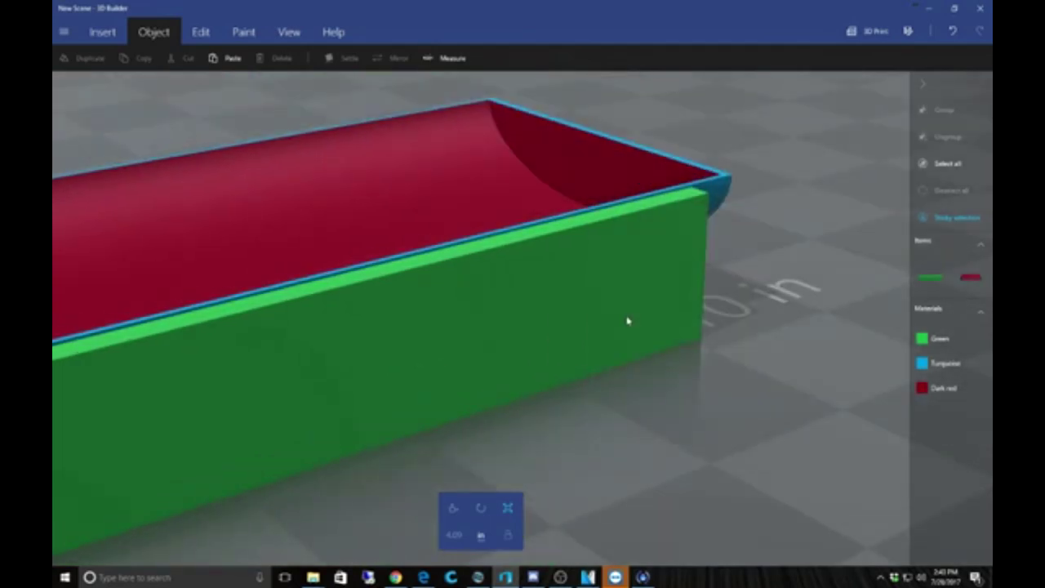
left_click_drag(627, 321, 589, 365)
scroll(590, 365, "up", 3)
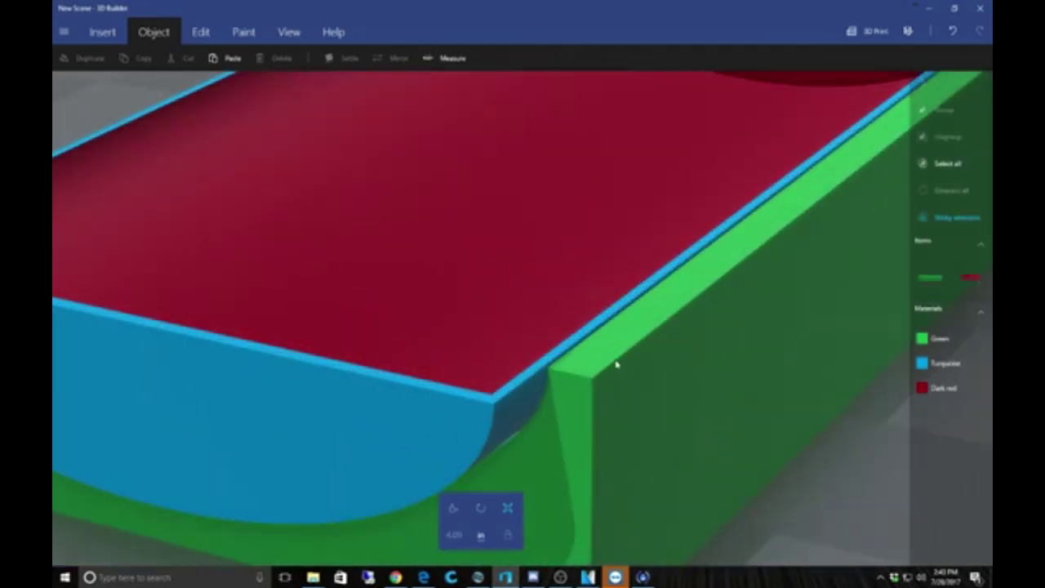
scroll(615, 359, "down", 3)
left_click_drag(615, 359, 300, 374)
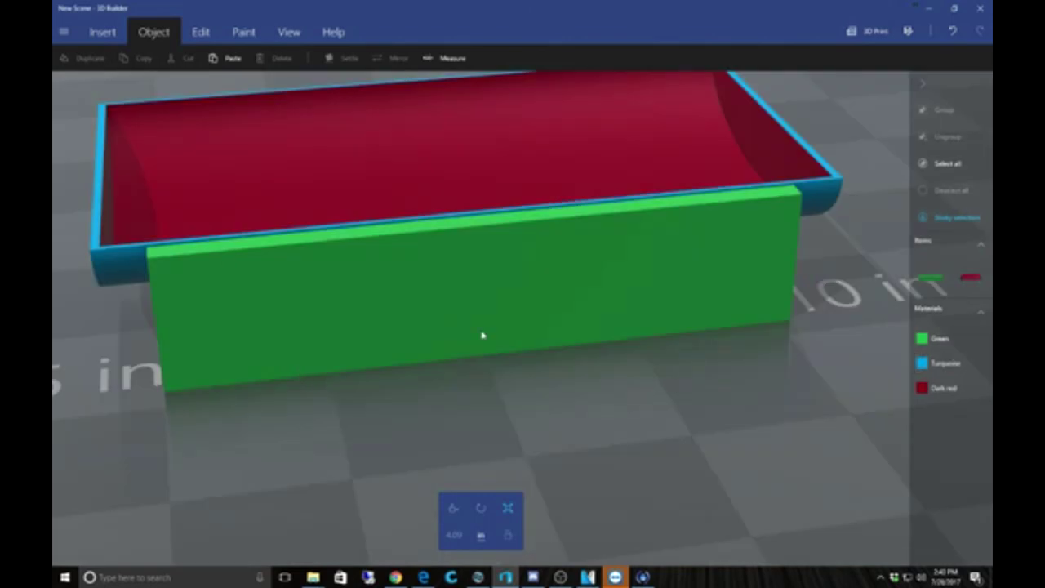
left_click_drag(383, 384, 564, 205)
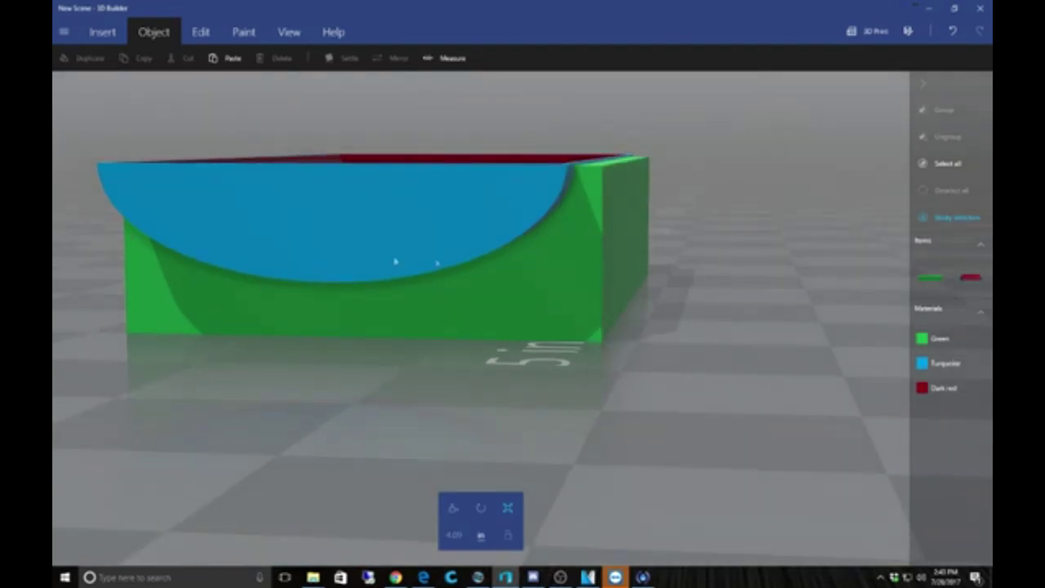
left_click_drag(681, 338, 273, 294)
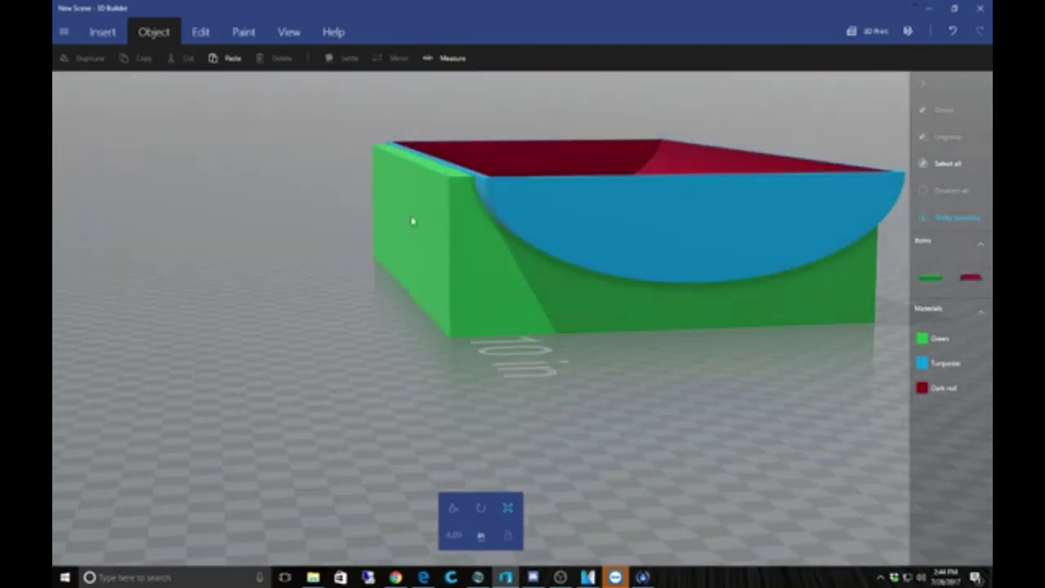
left_click_drag(292, 343, 485, 403)
scroll(444, 380, "up", 3)
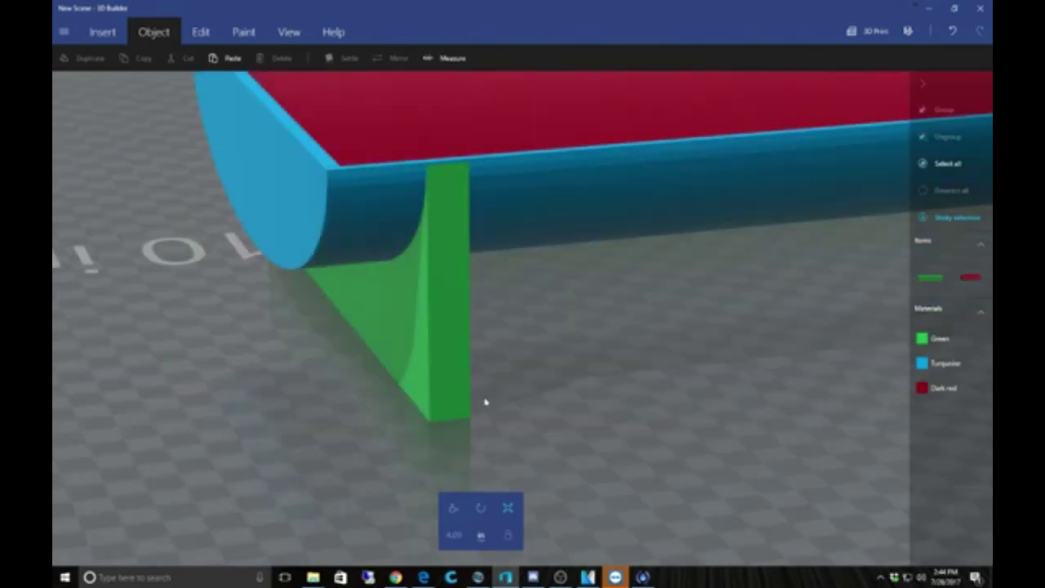
left_click_drag(338, 378, 586, 376)
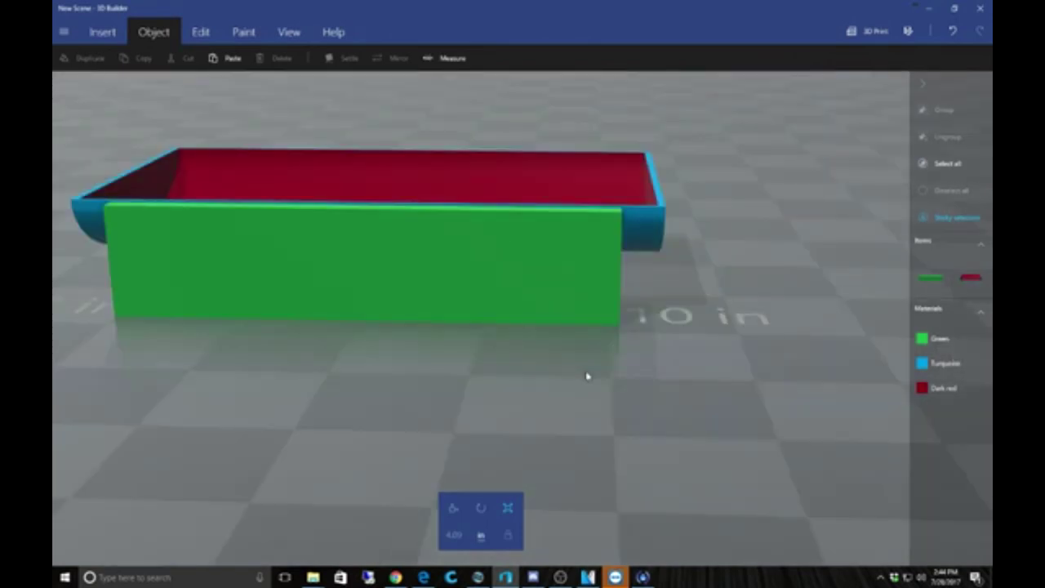
right_click_drag(586, 376, 437, 346)
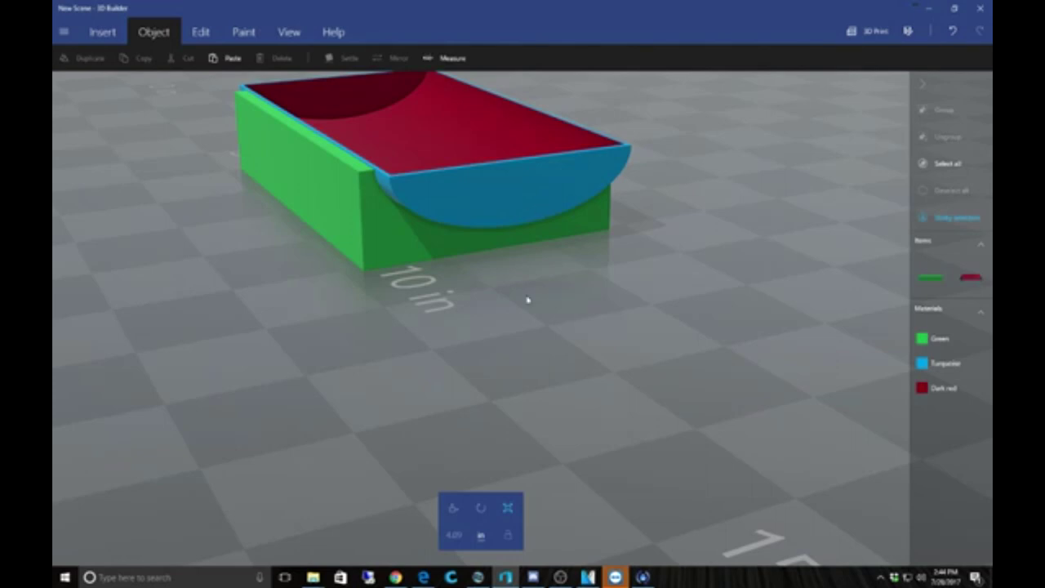
left_click_drag(527, 301, 680, 323)
right_click_drag(569, 299, 816, 276)
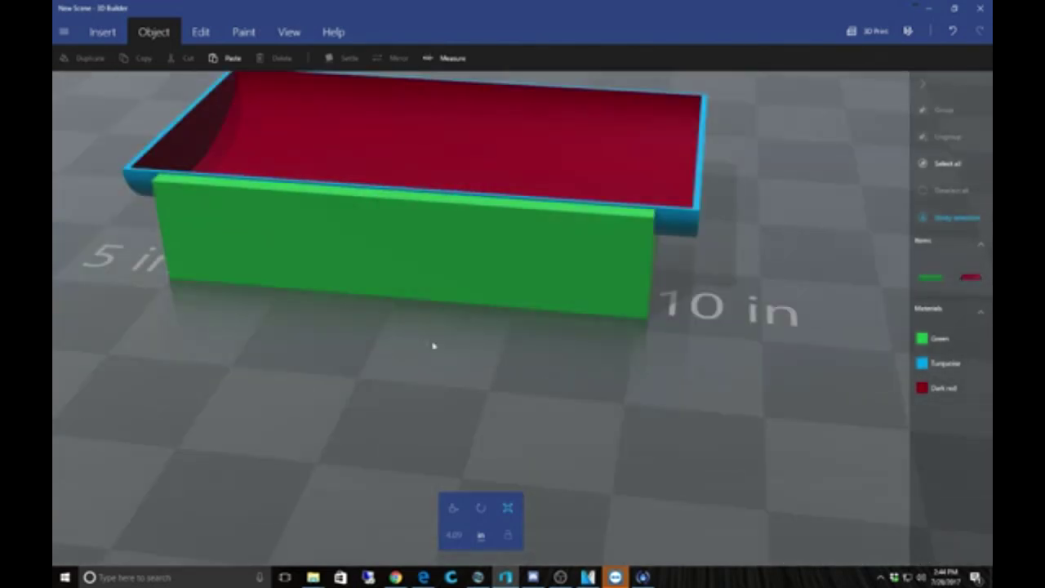
left_click_drag(434, 346, 521, 359)
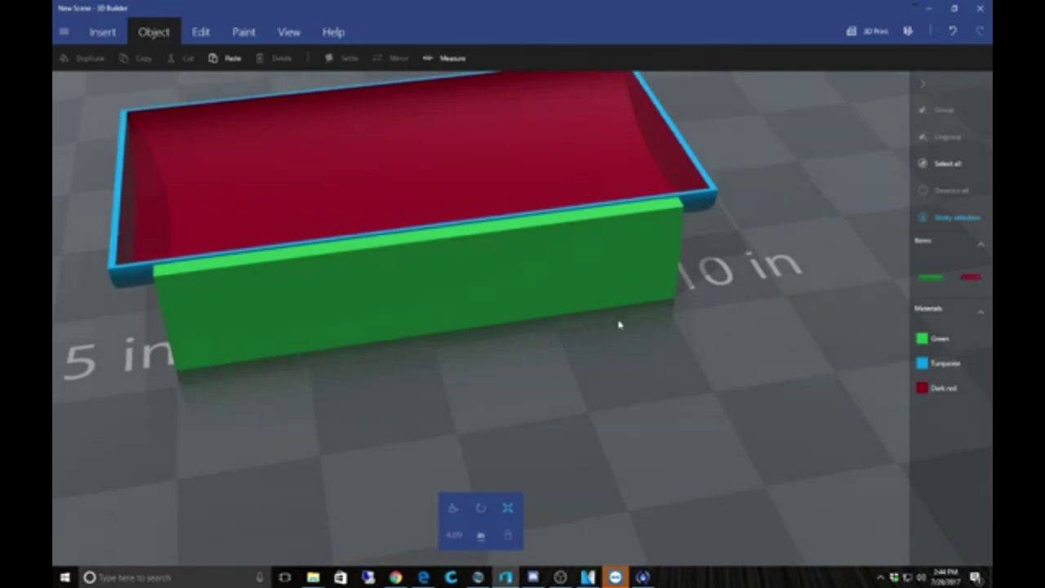
right_click_drag(691, 310, 645, 374)
right_click_drag(536, 436, 707, 380)
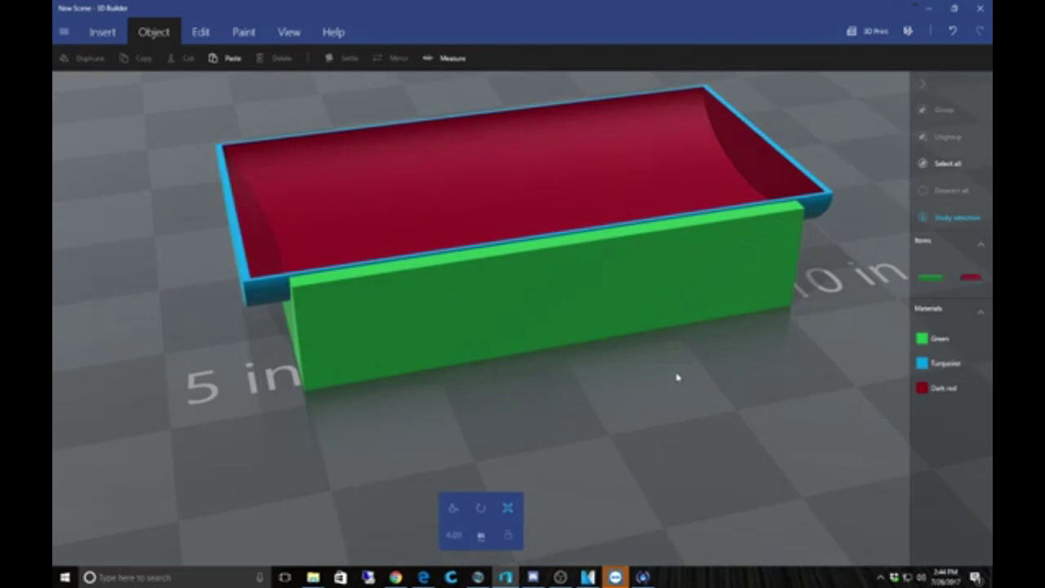
right_click_drag(515, 361, 625, 384)
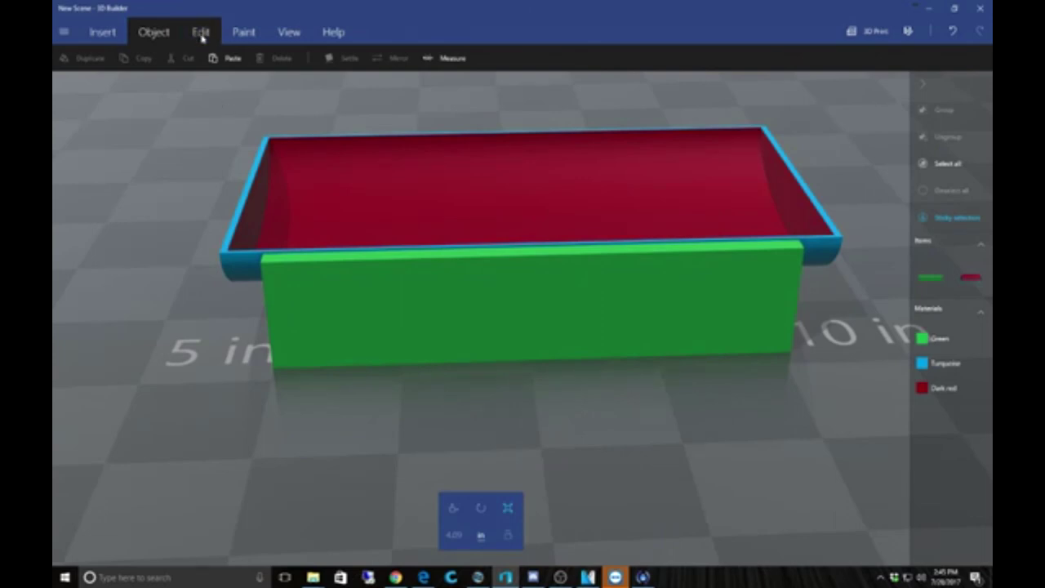
Group the green side plate with the half-cylinder and its supports into one object
left_click(201, 36)
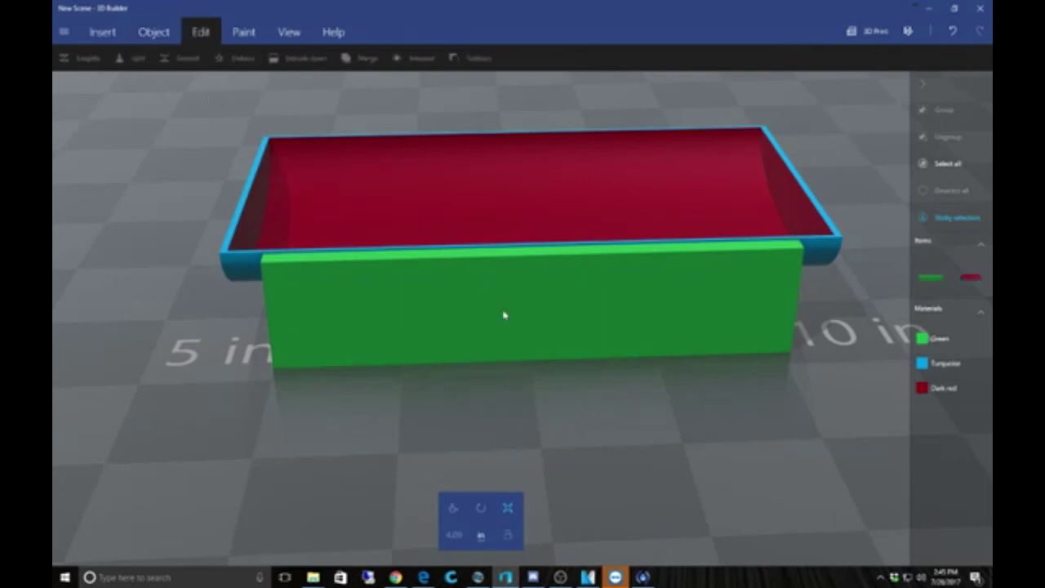
right_click_drag(134, 336, 203, 318)
left_click(282, 275)
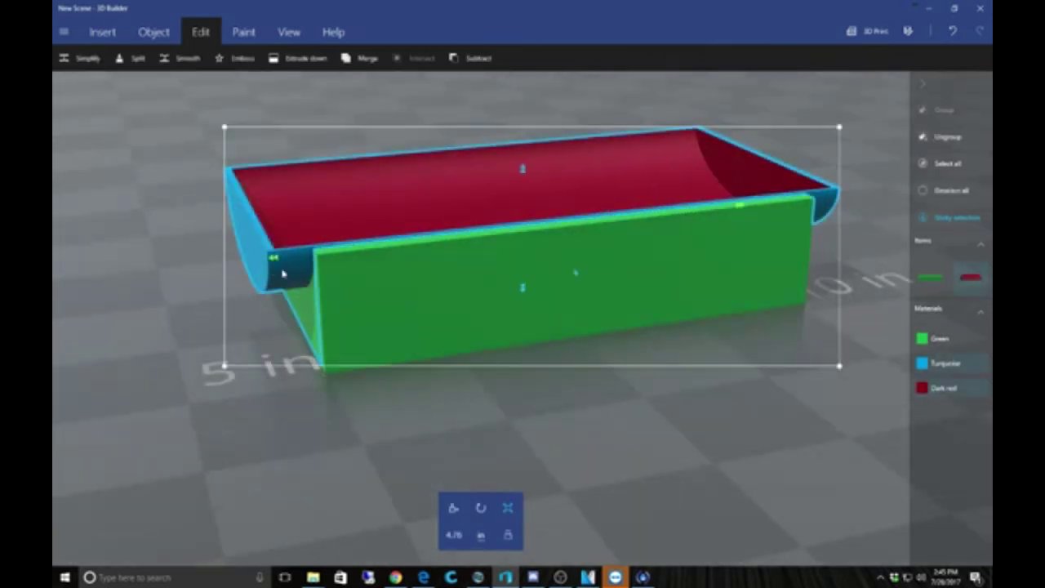
left_click(434, 299)
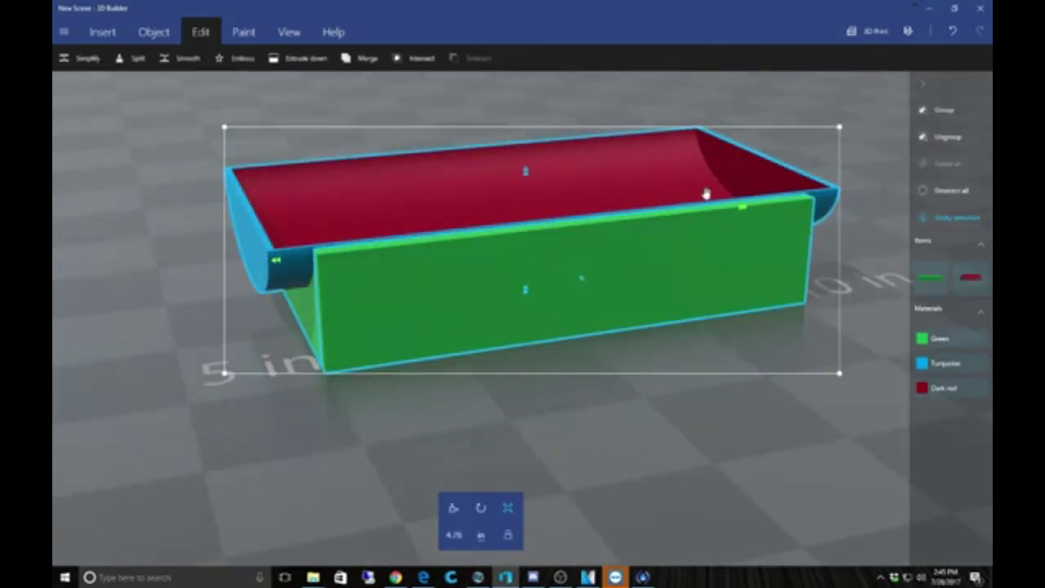
left_click(937, 111)
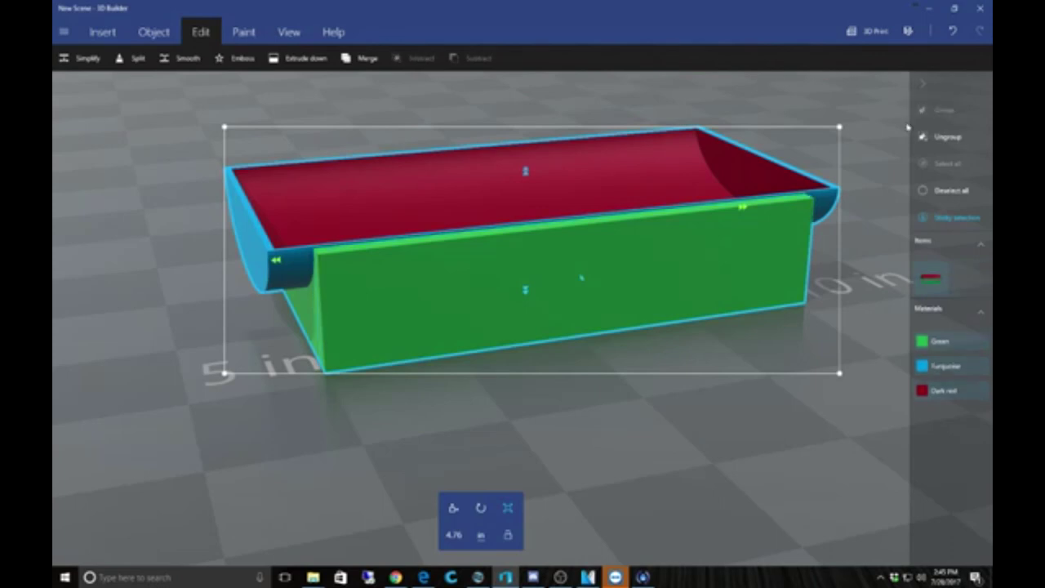
left_click_drag(878, 164, 435, 160)
right_click_drag(433, 160, 782, 171)
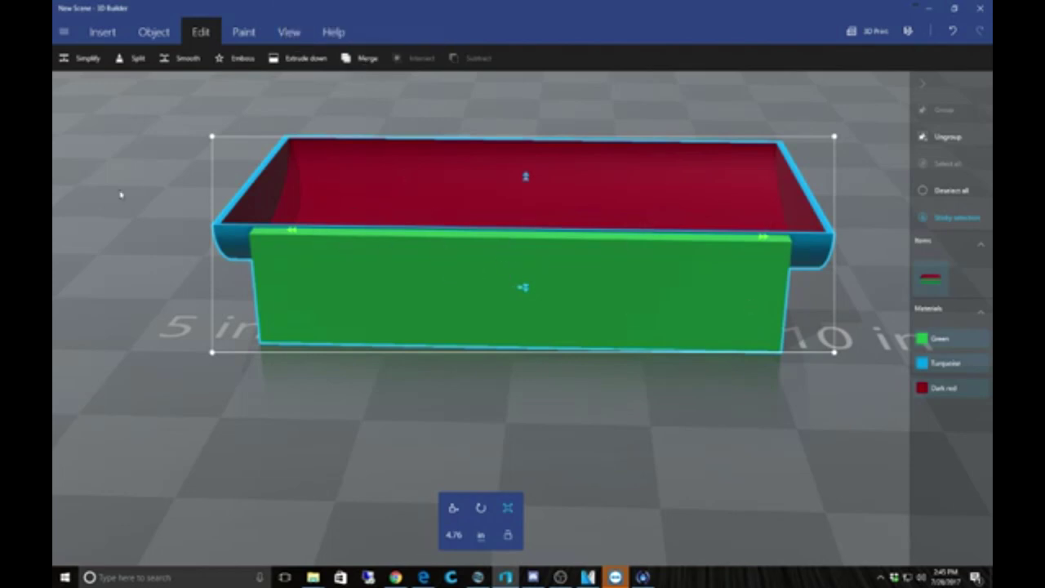
mouse_move(171, 196)
right_mouse_down()
mouse_move(451, 192)
mouse_move(149, 197)
mouse_move(159, 196)
right_mouse_up()
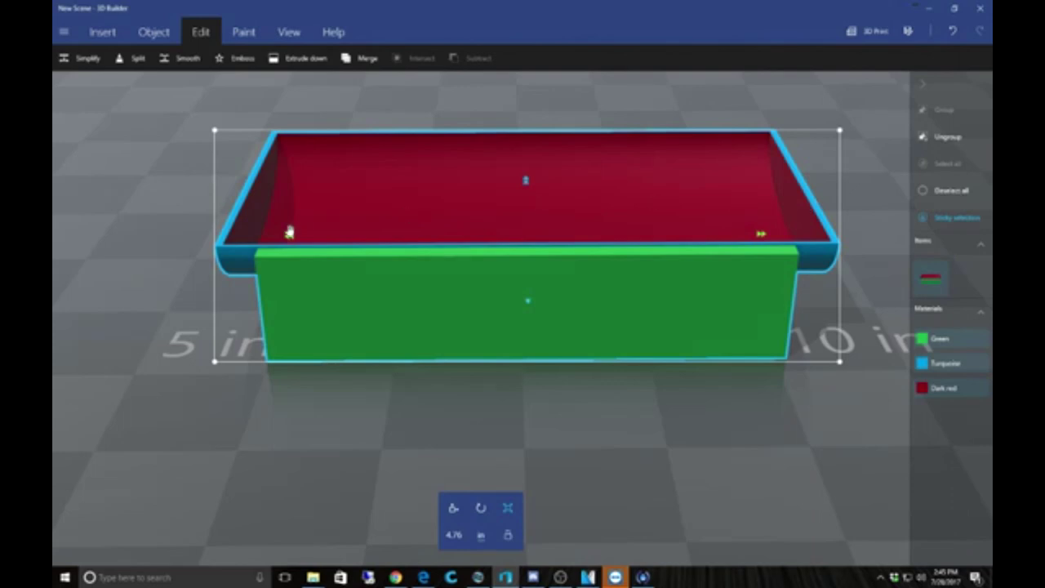
Start a planar text emboss on the outer face of the green side plate
left_click_drag(142, 231, 343, 250)
right_click_drag(343, 250, 302, 245)
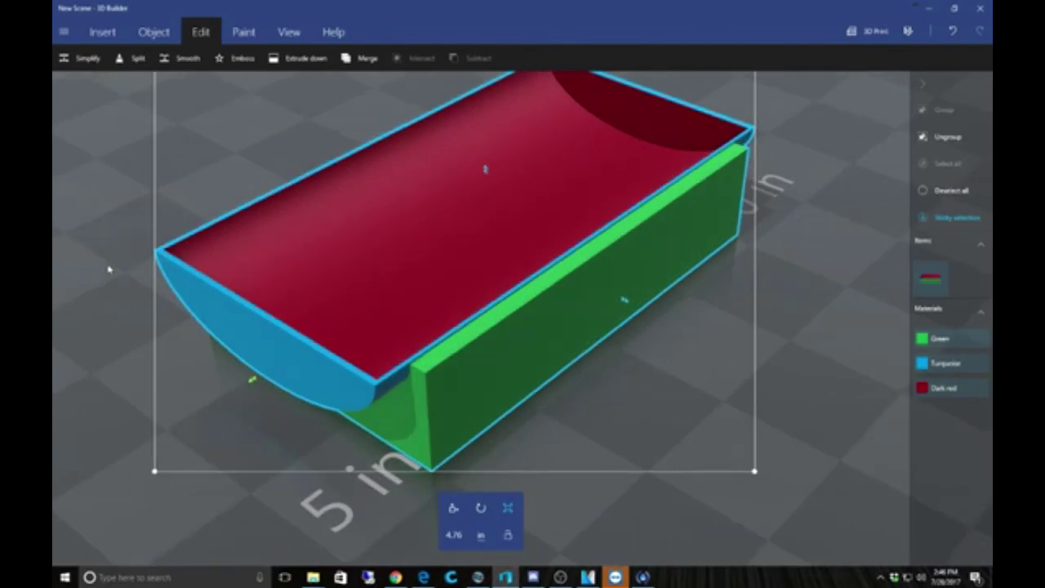
scroll(189, 252, "down", 3)
left_click_drag(189, 252, 339, 245)
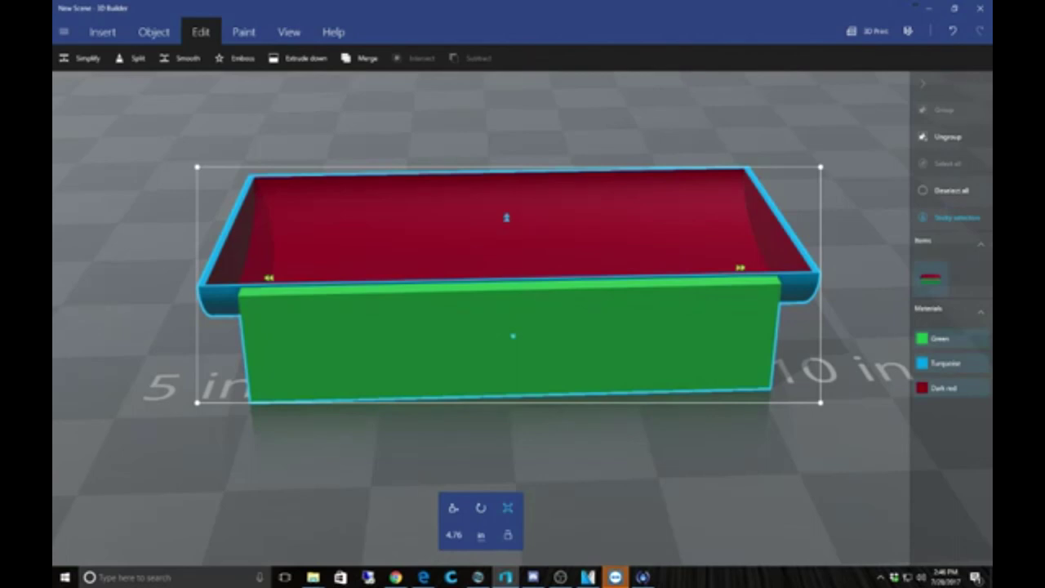
left_click_drag(282, 322, 327, 350)
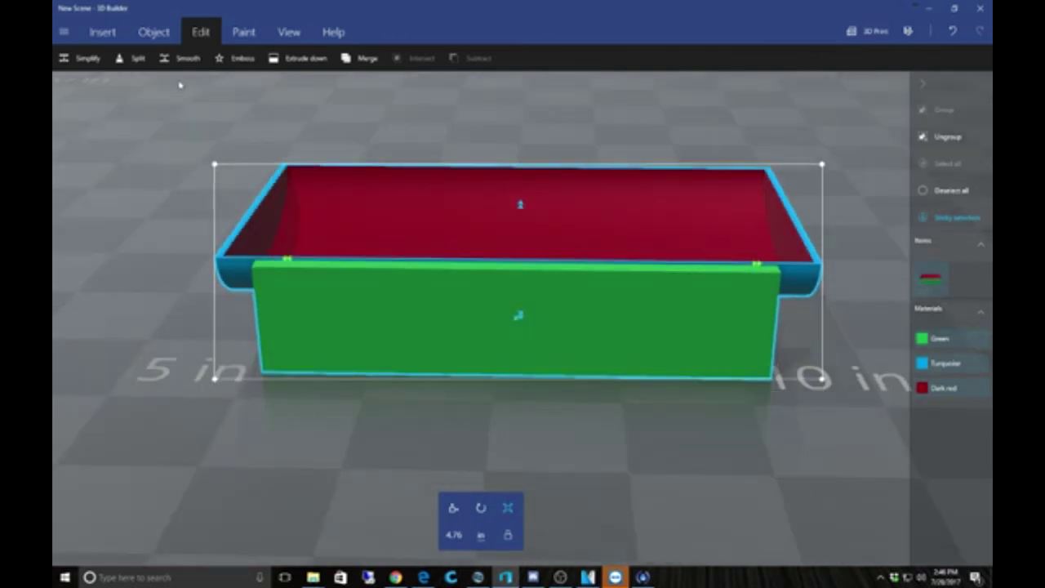
left_click(242, 61)
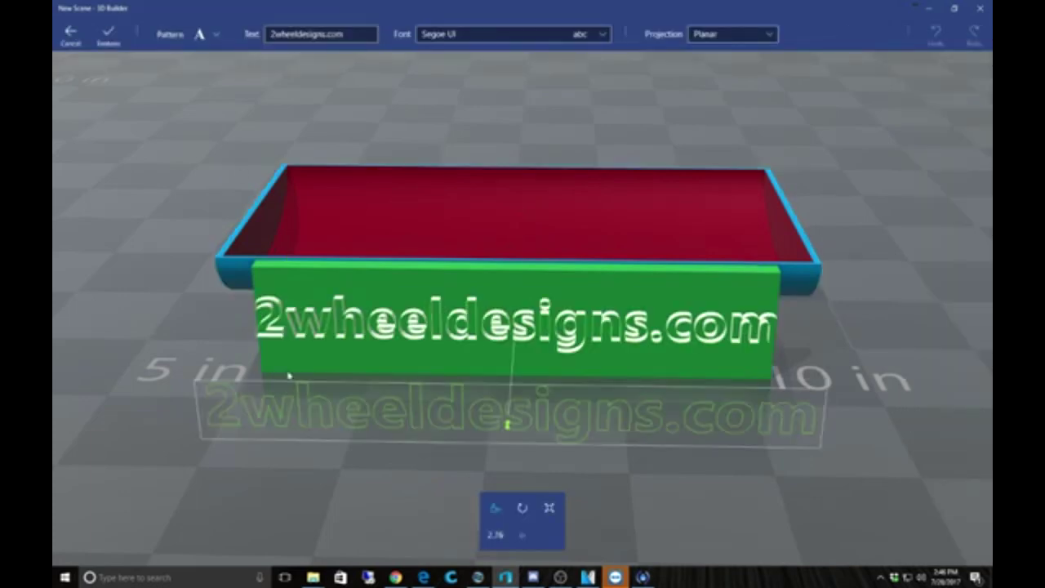
Try replacing the default emboss text with 1
left_click_drag(349, 34, 255, 33)
key("BackSpace")
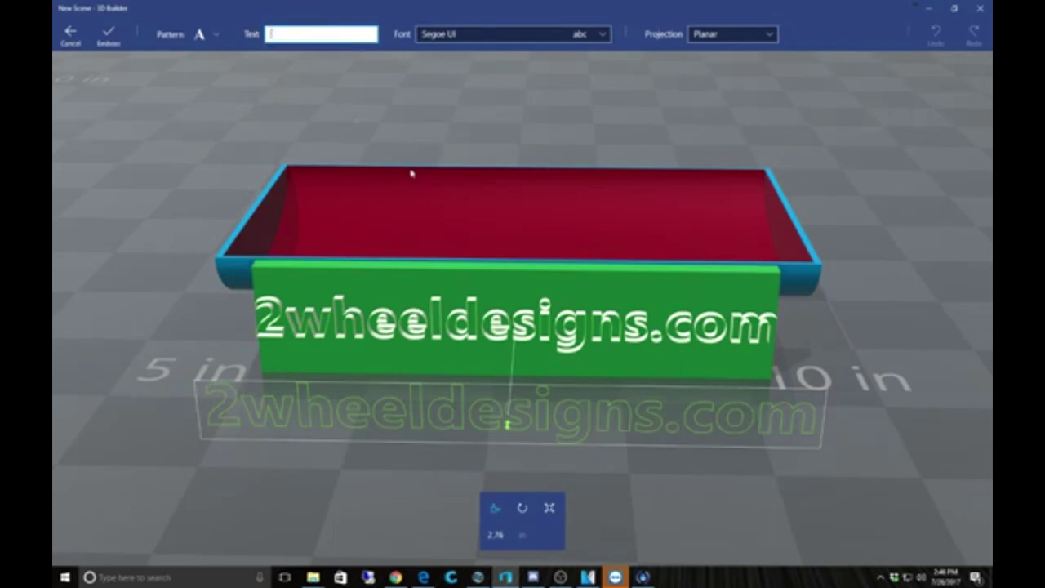
left_click(595, 408)
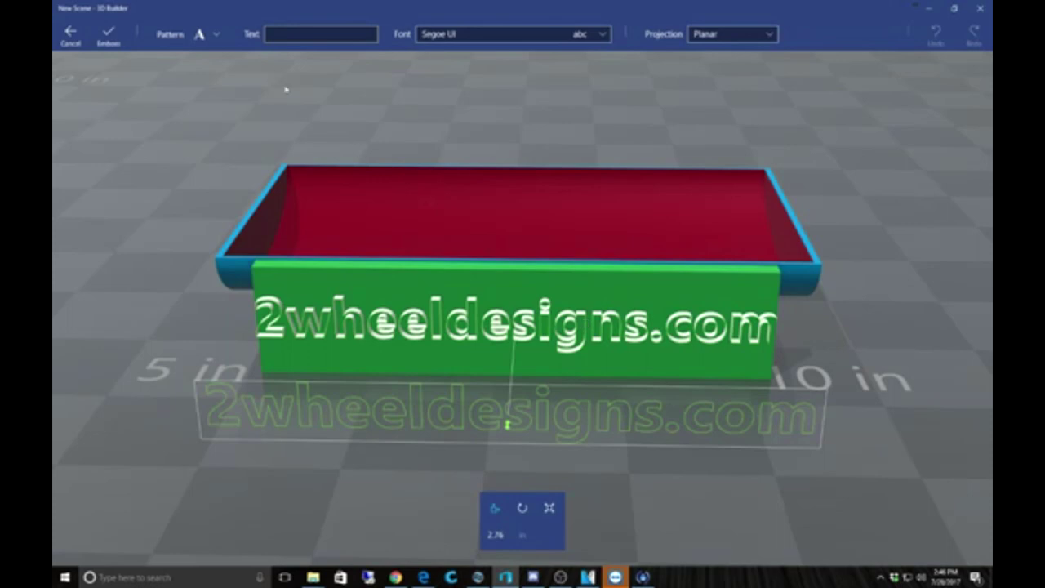
left_click(285, 36)
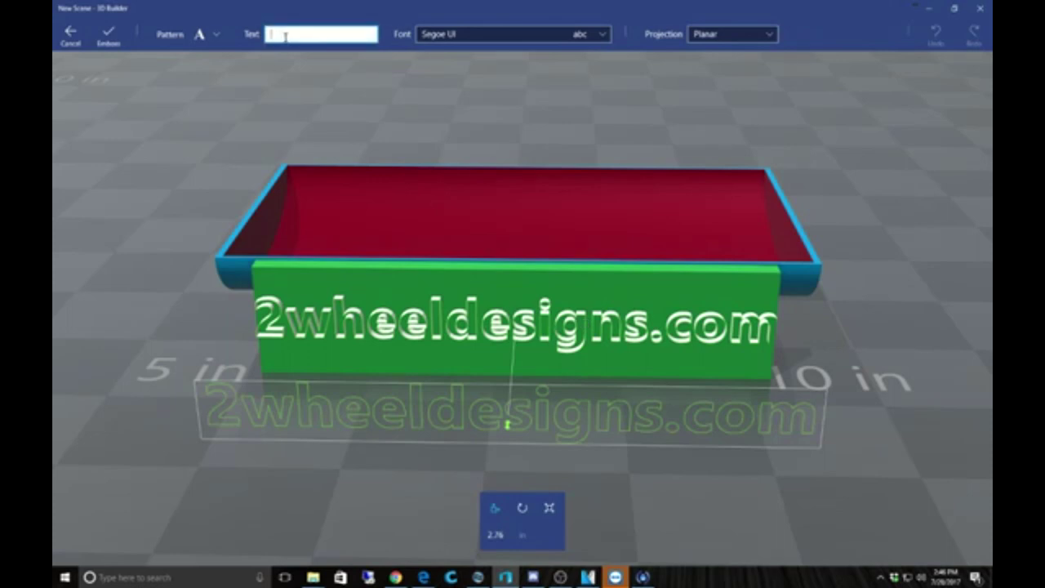
type("1")
key("Tab")
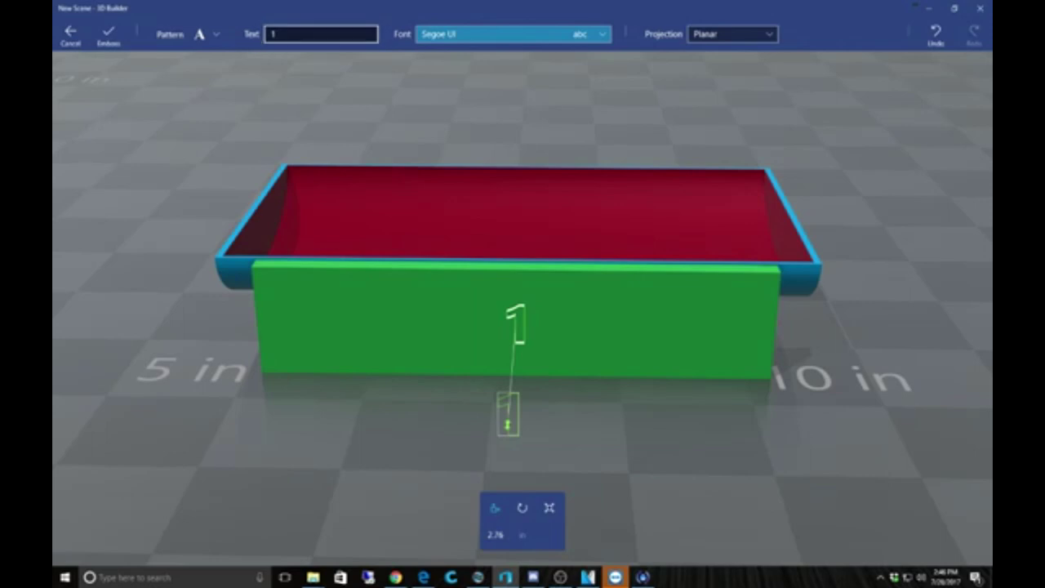
Set the emboss text to "Coin Tray" and centre it on the green side plate's outer face
left_click(278, 35)
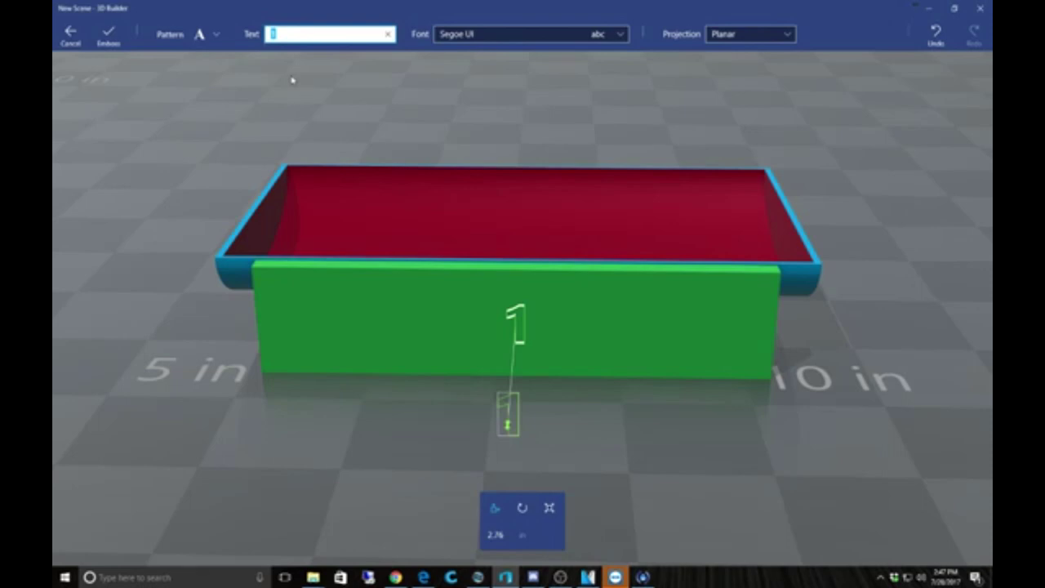
key("BackSpace")
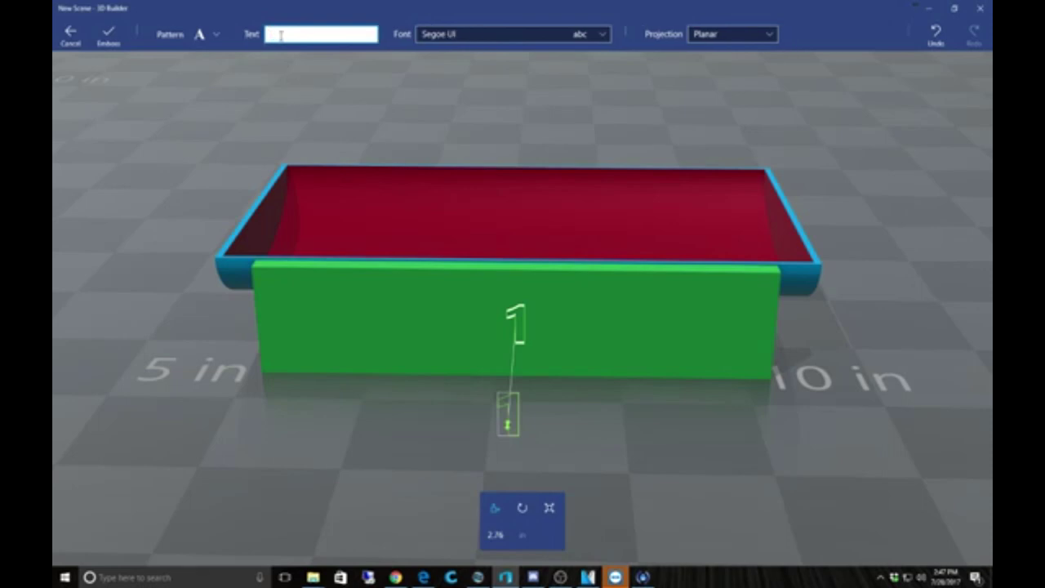
type("Colin")
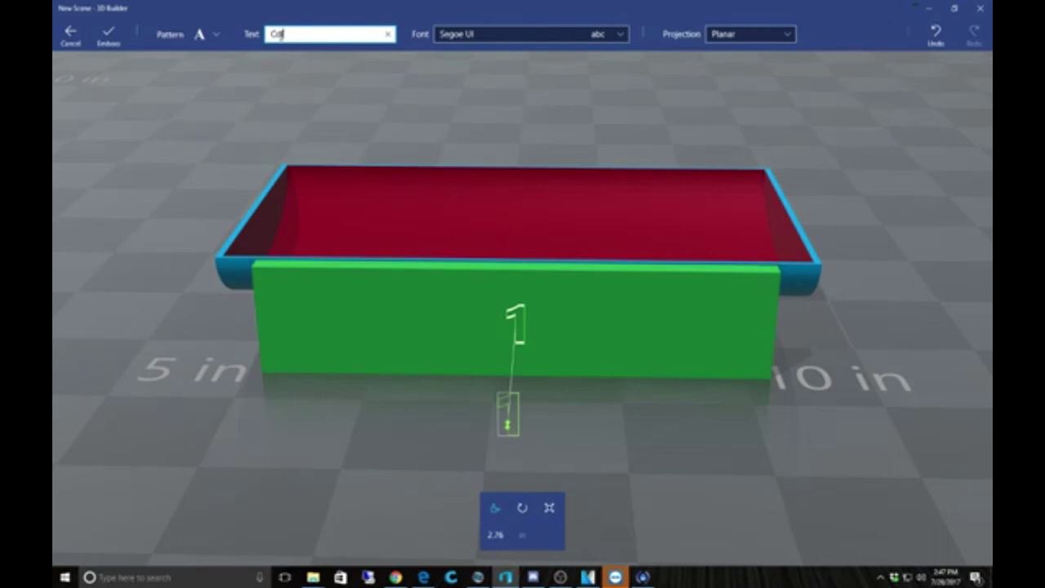
type(" Tray")
left_click(595, 333)
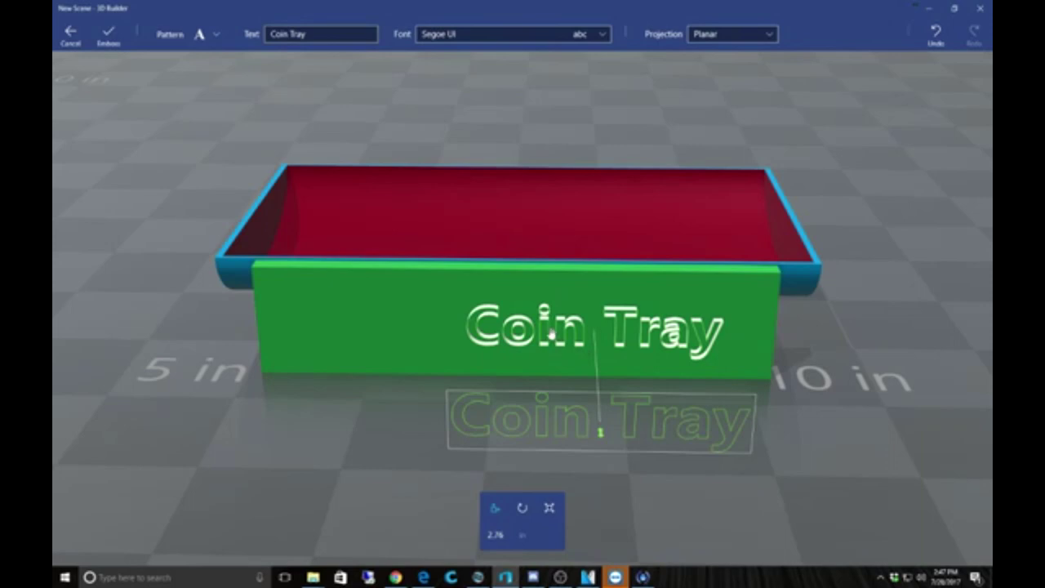
left_click_drag(545, 334, 462, 319)
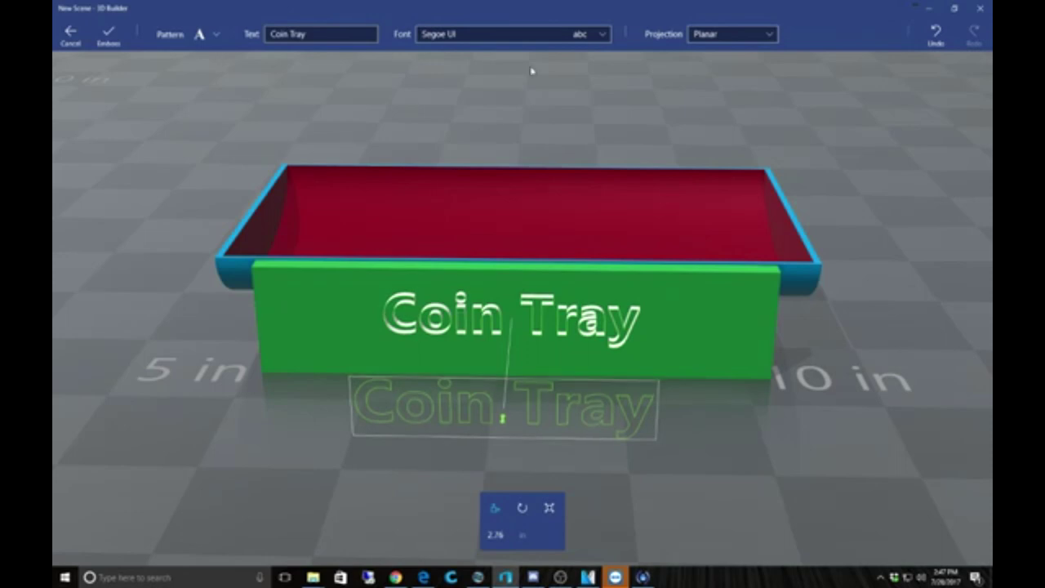
Change the font of the Coin Tray emboss text to Supreme
left_click(603, 36)
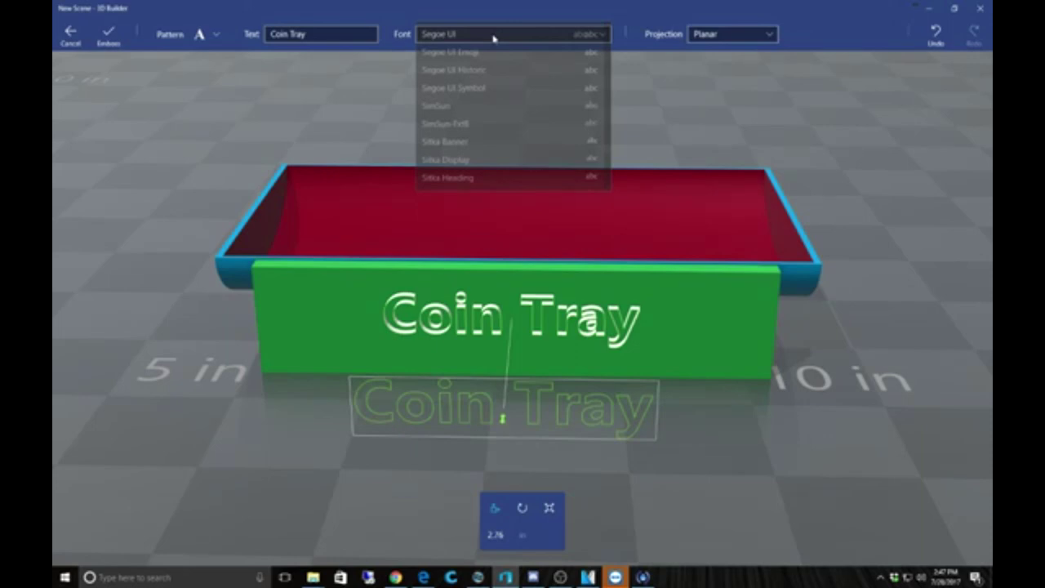
scroll(514, 147, "down", 3)
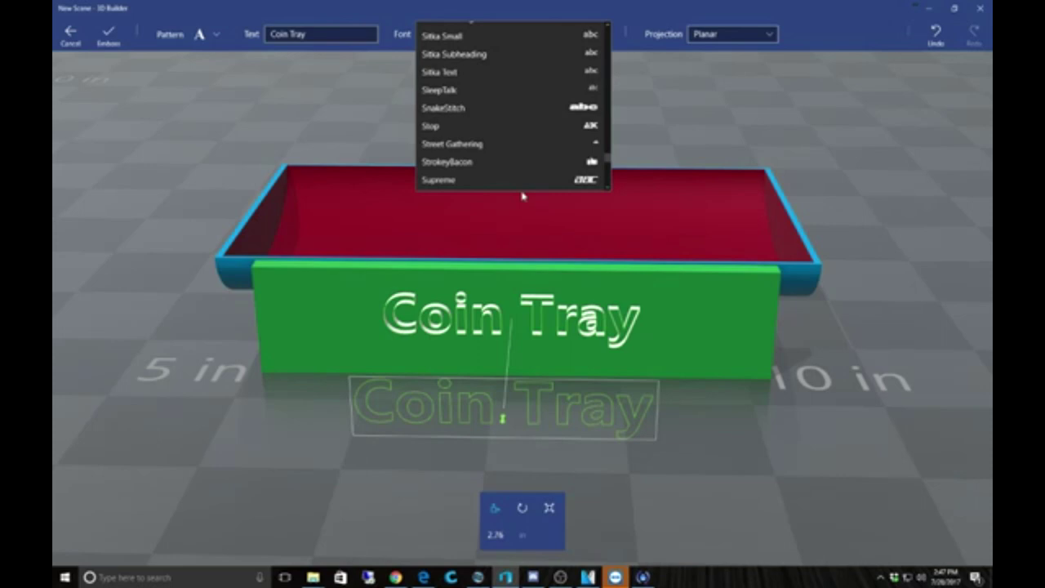
left_click(522, 181)
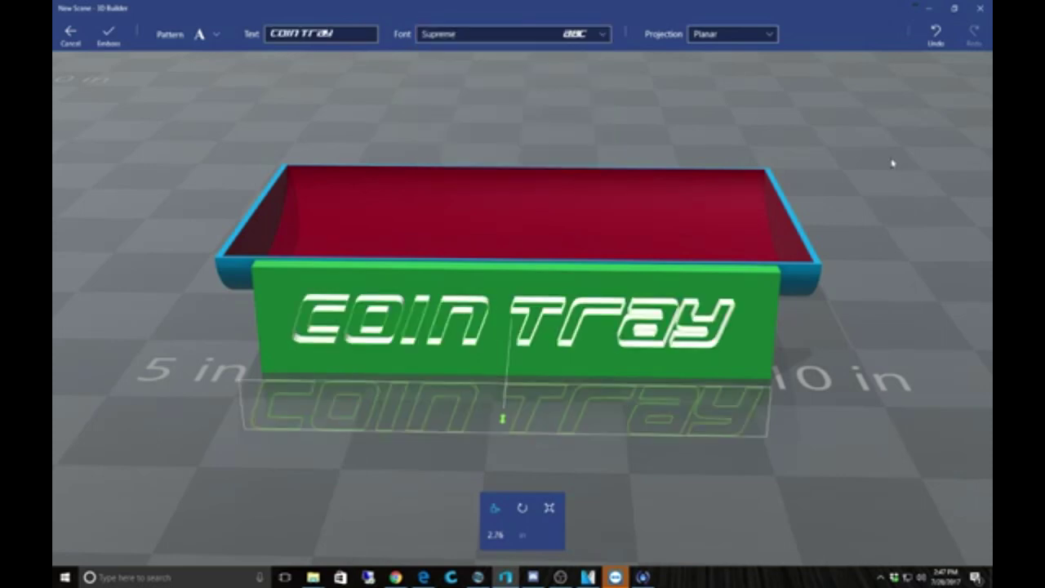
Move the text's projection outline to about 2.82 in along its axis away from the side plate
left_click_drag(892, 163, 381, 254)
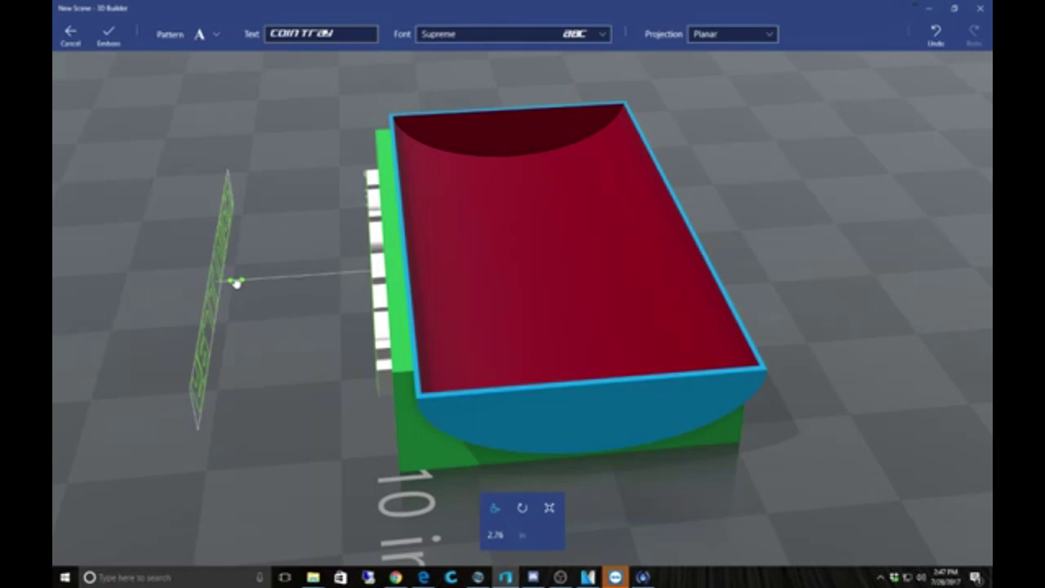
left_click_drag(235, 282, 324, 273)
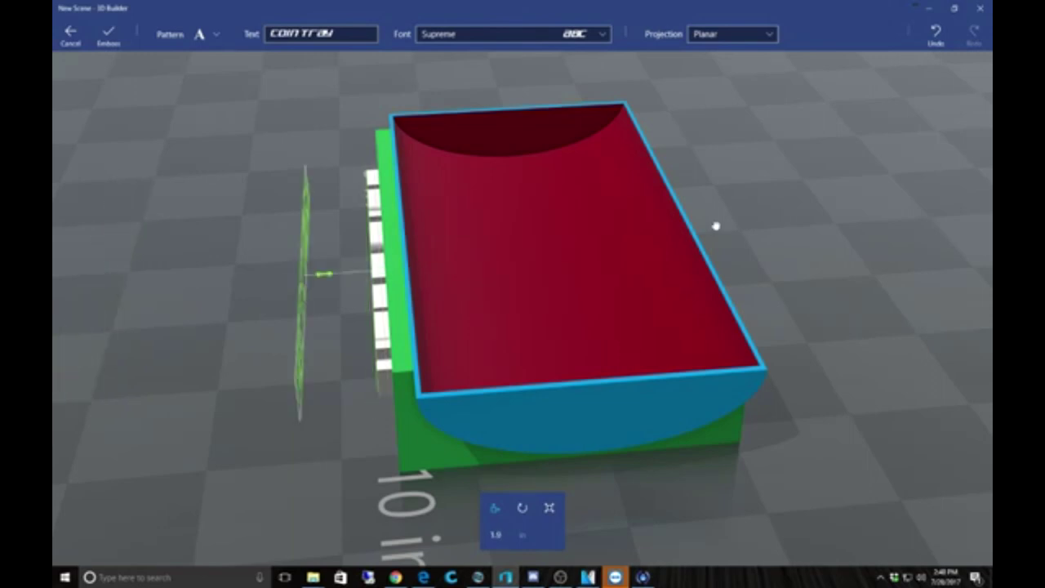
left_click_drag(715, 227, 626, 227)
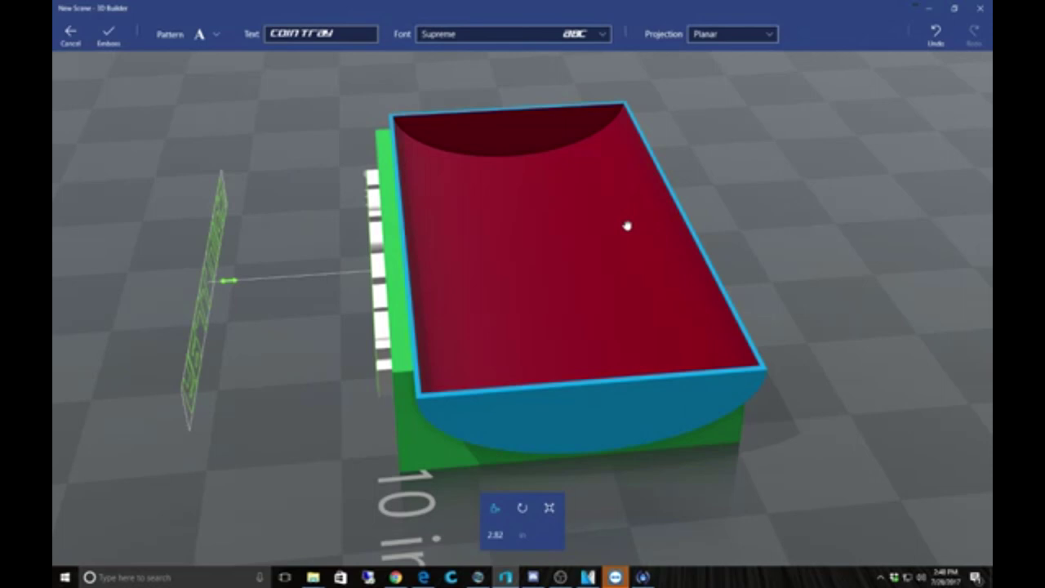
right_click_drag(627, 226, 346, 344)
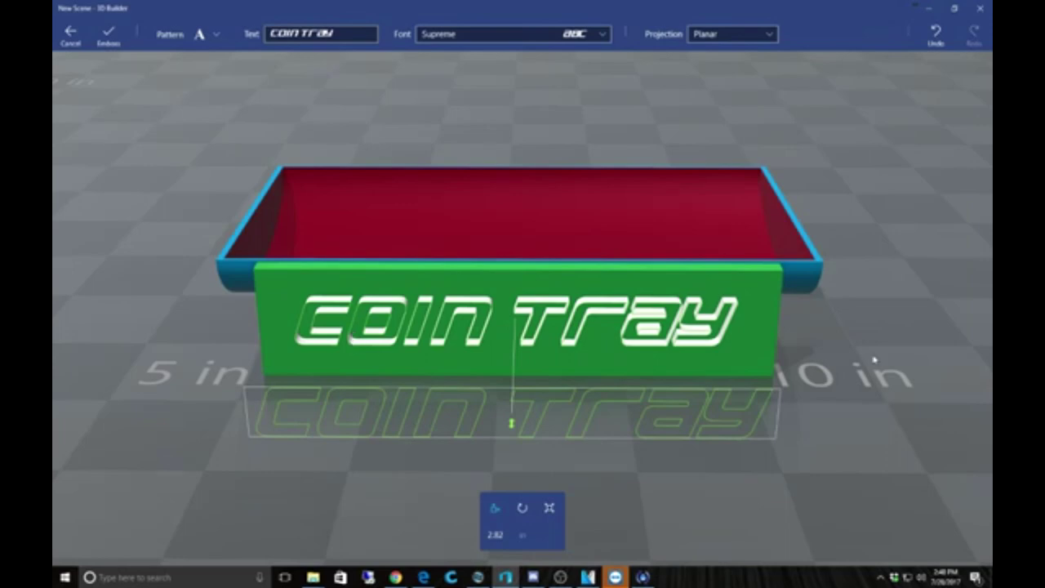
Check the lettering preview at an angle and apply the Coin Tray emboss to the side plate
right_click_drag(874, 366, 431, 377)
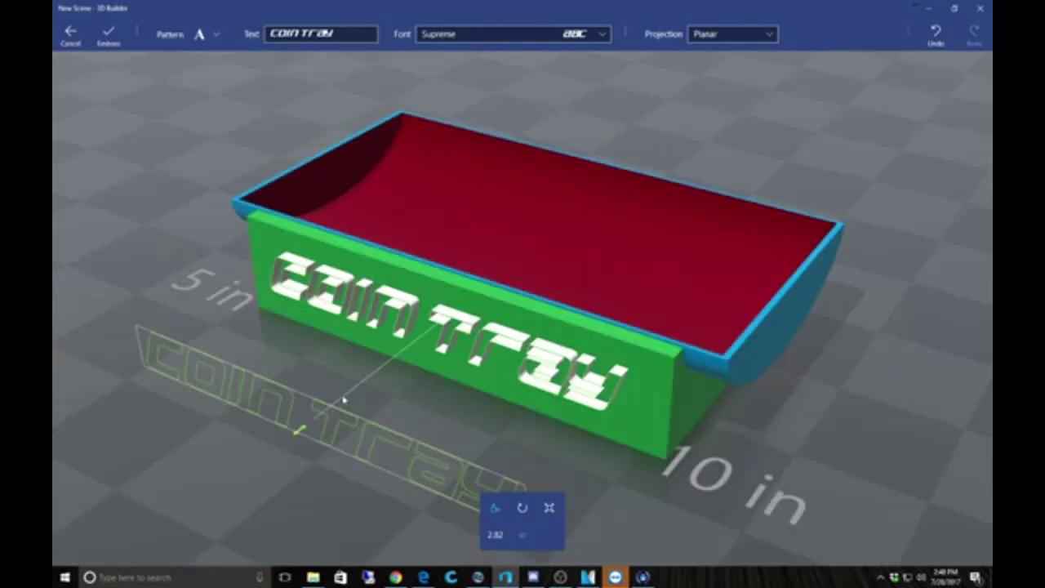
right_click_drag(345, 400, 363, 330)
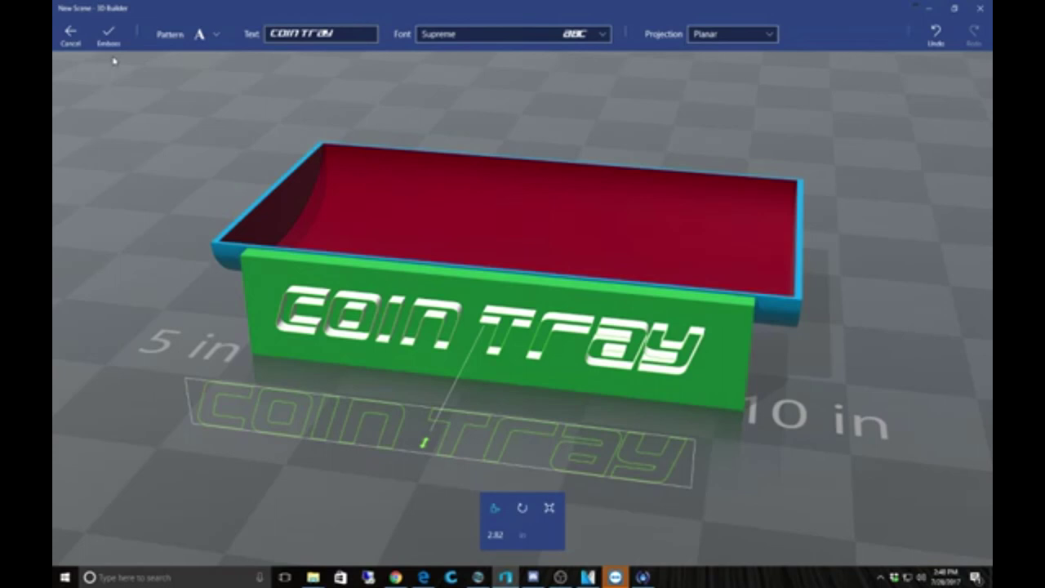
left_click(108, 35)
Examine the raised Coin Tray lettering and the whole tray from the front, both ends and above
right_click_drag(129, 259, 166, 234)
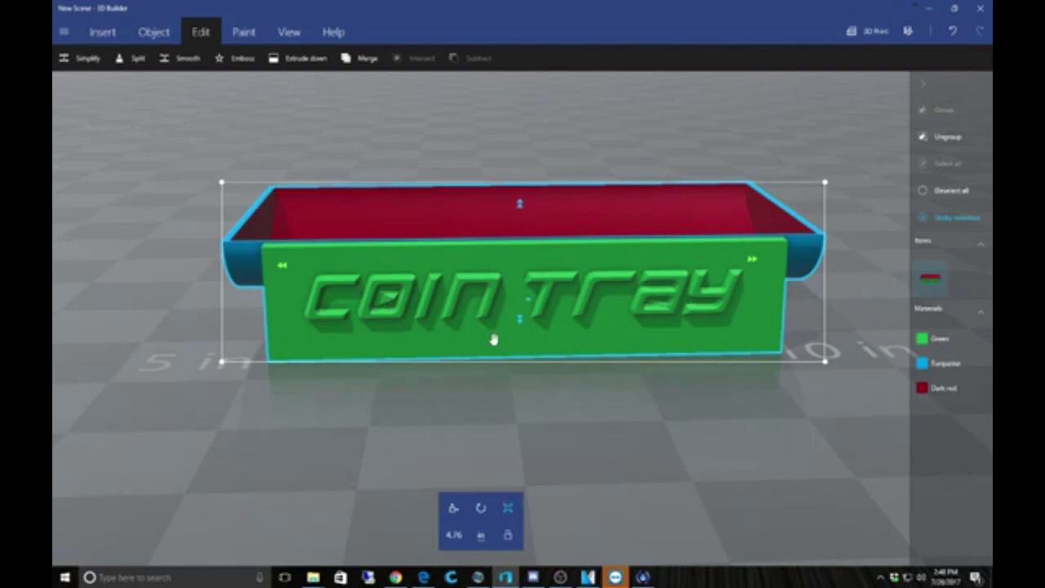
right_click_drag(493, 339, 585, 395)
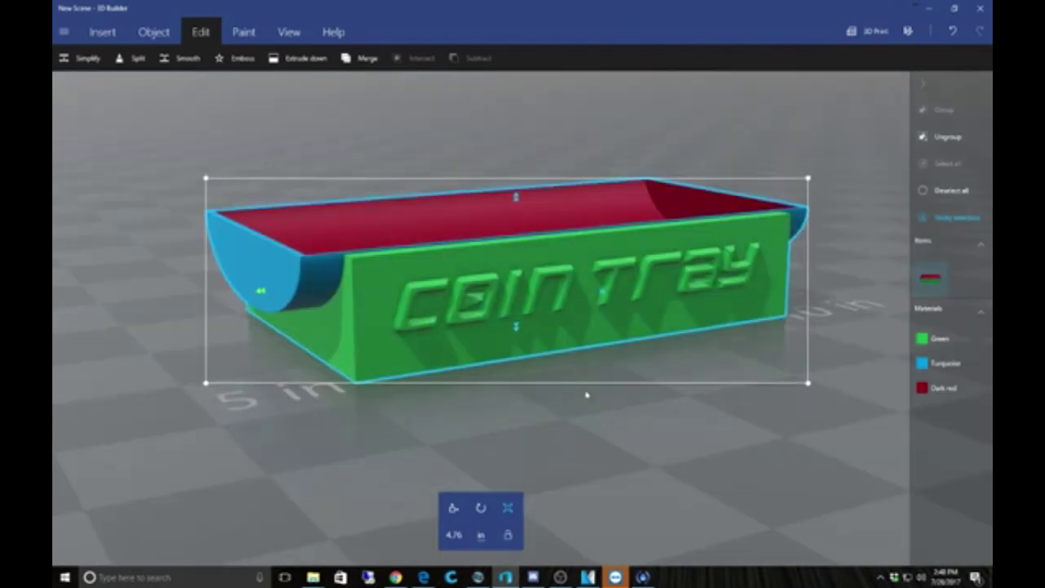
right_click_drag(585, 394, 431, 356)
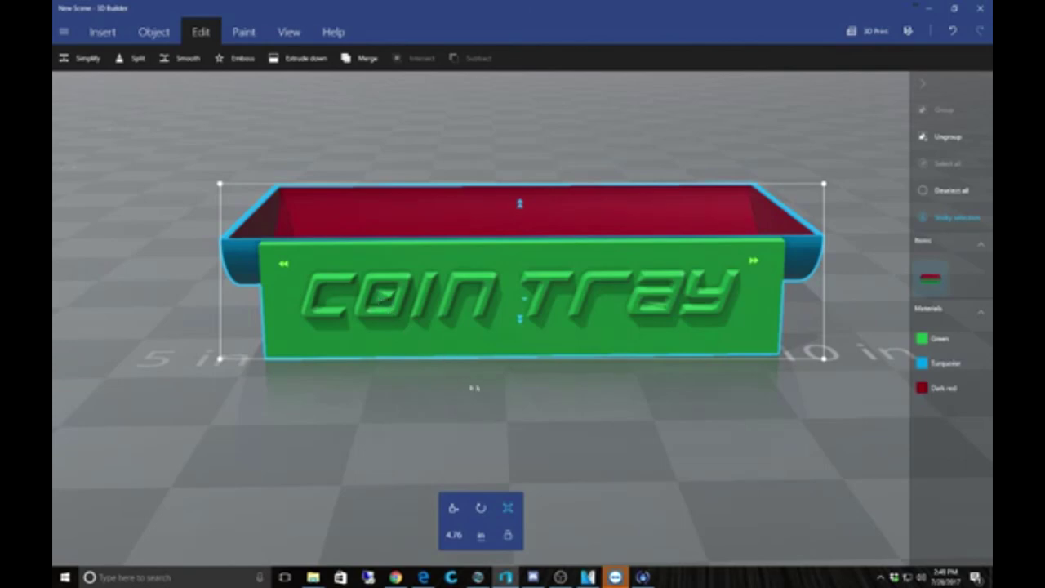
mouse_move(476, 381)
left_mouse_down()
mouse_move(520, 384)
mouse_move(357, 399)
mouse_move(476, 389)
left_mouse_up()
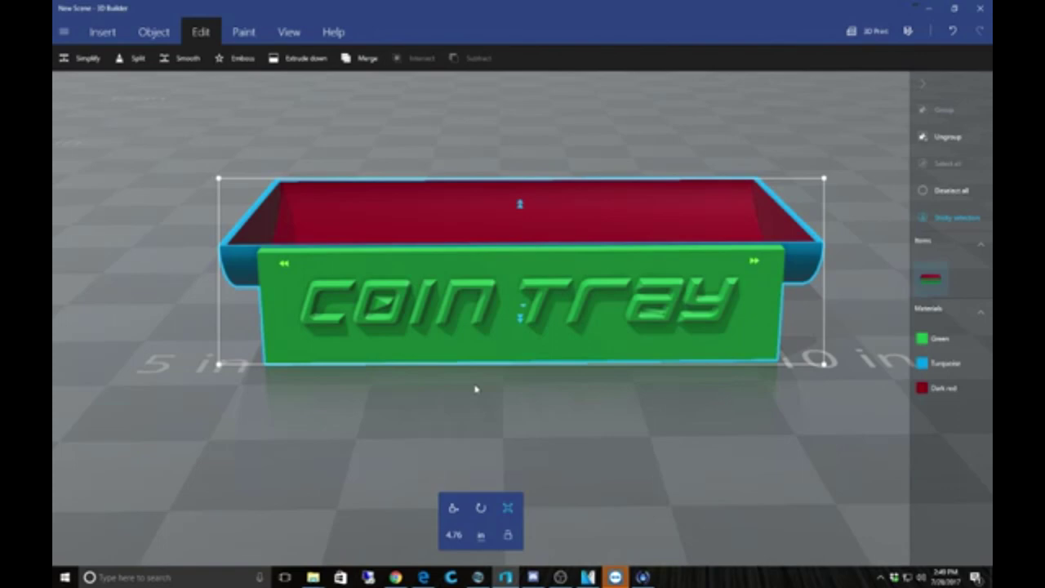
left_click_drag(476, 389, 434, 380)
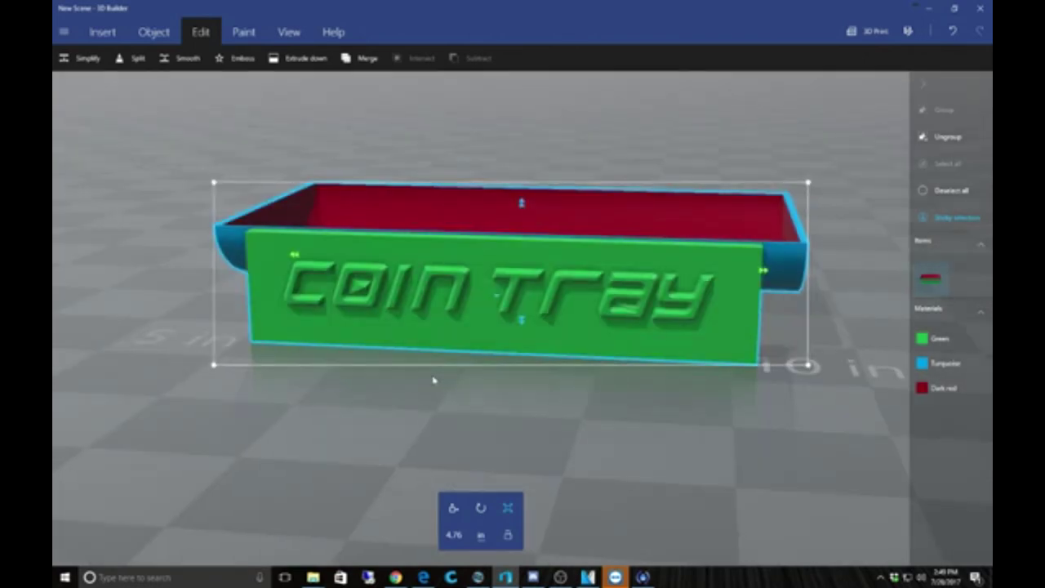
left_click_drag(434, 380, 402, 385)
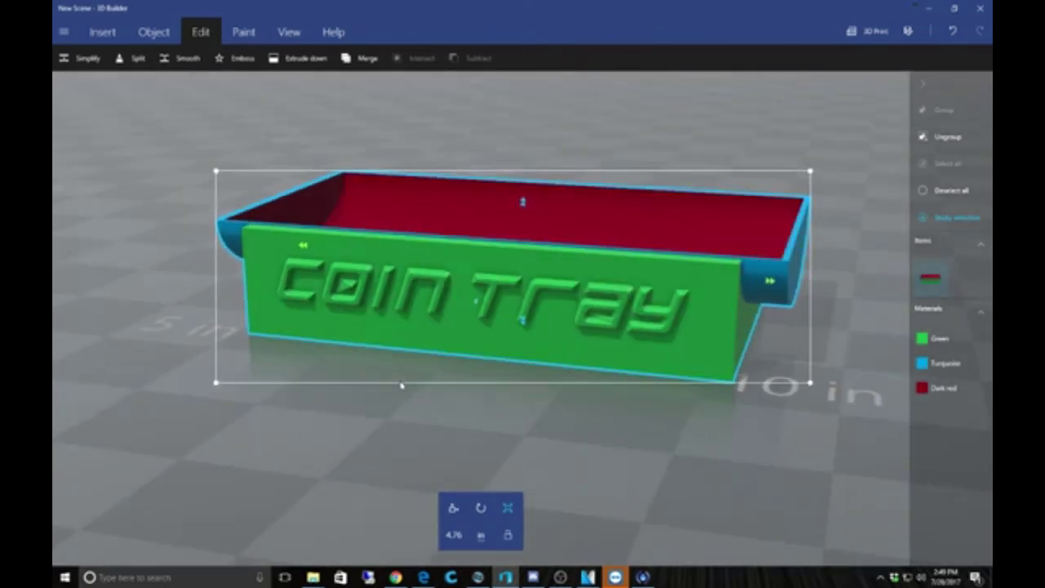
left_click_drag(401, 385, 463, 382)
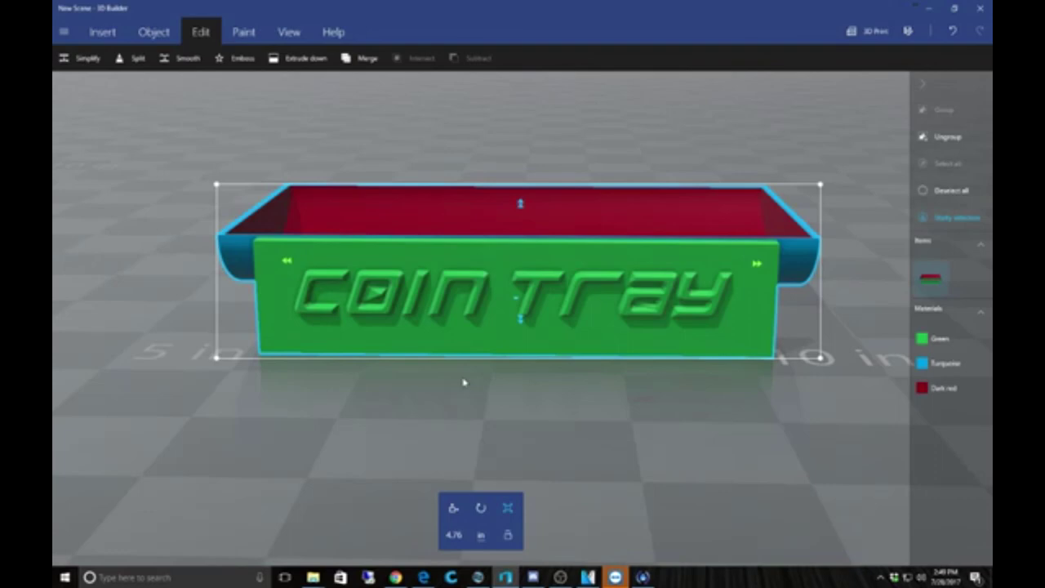
left_click_drag(523, 332, 496, 405)
scroll(498, 402, "down", 3)
right_click_drag(497, 399, 326, 401)
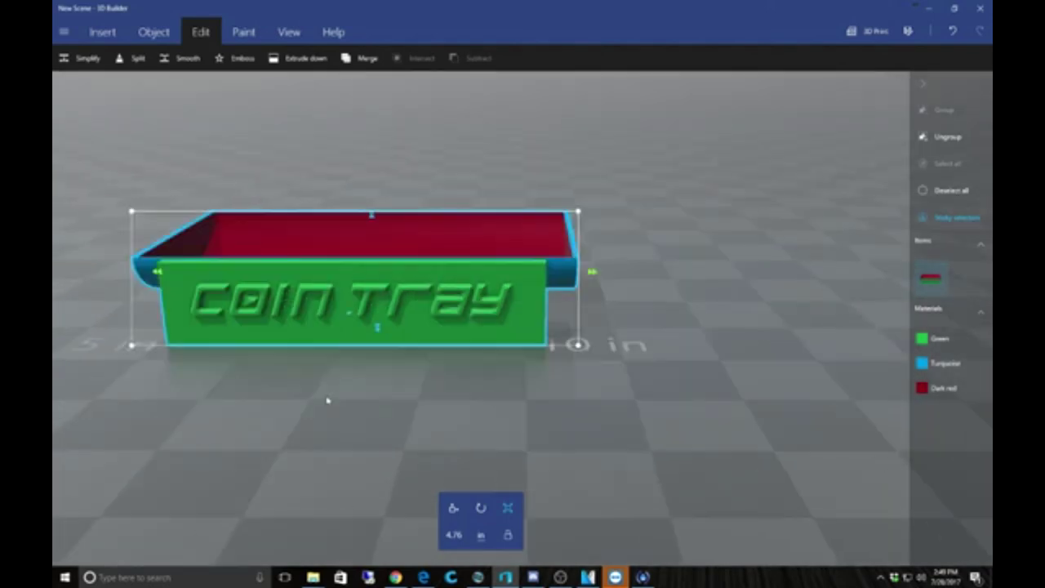
left_click_drag(326, 401, 667, 378)
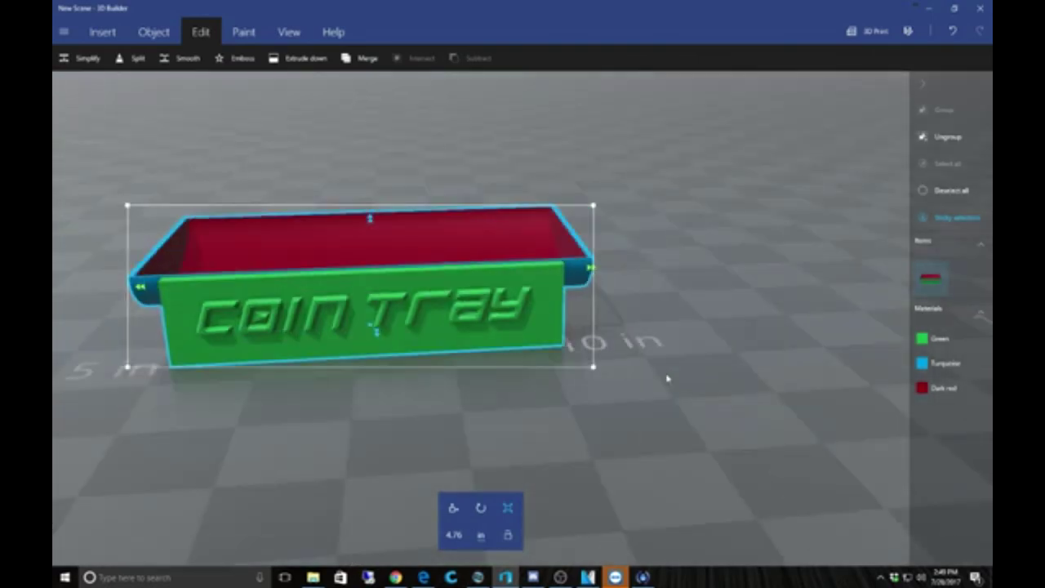
left_click_drag(573, 385, 543, 406)
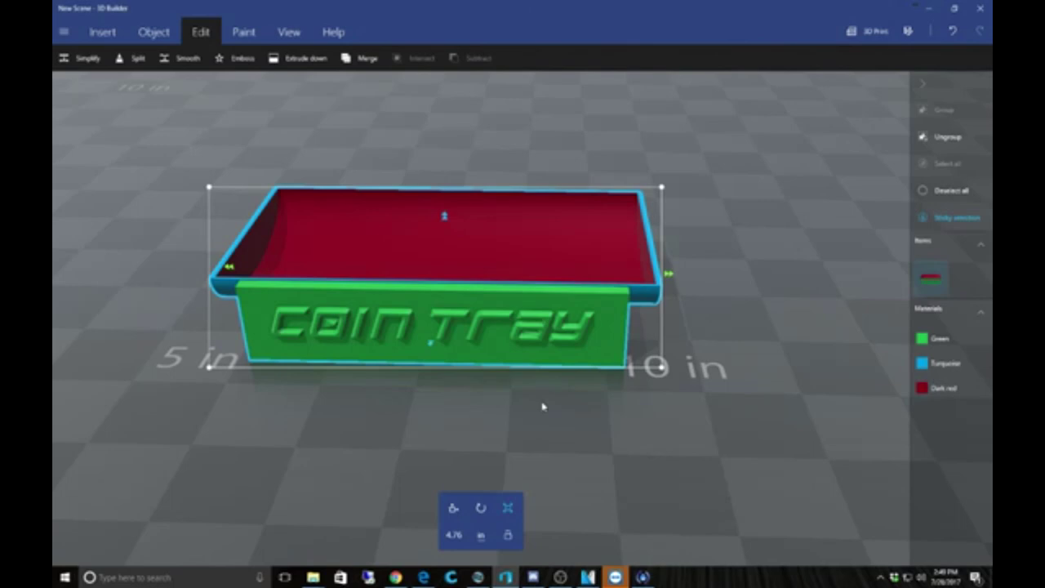
left_click_drag(542, 406, 597, 399)
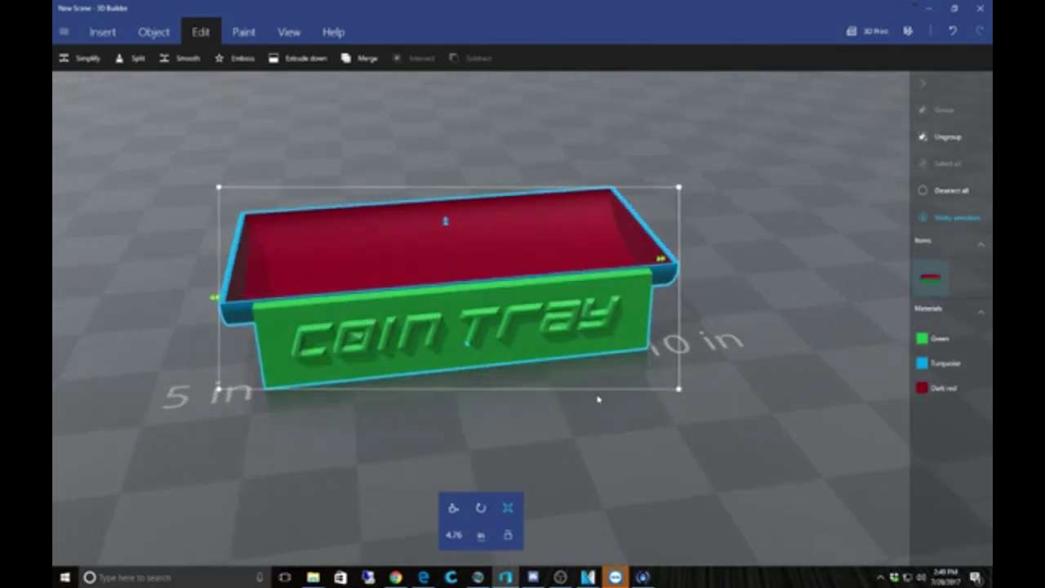
mouse_move(585, 399)
left_mouse_down()
mouse_move(531, 397)
mouse_move(597, 391)
left_mouse_up()
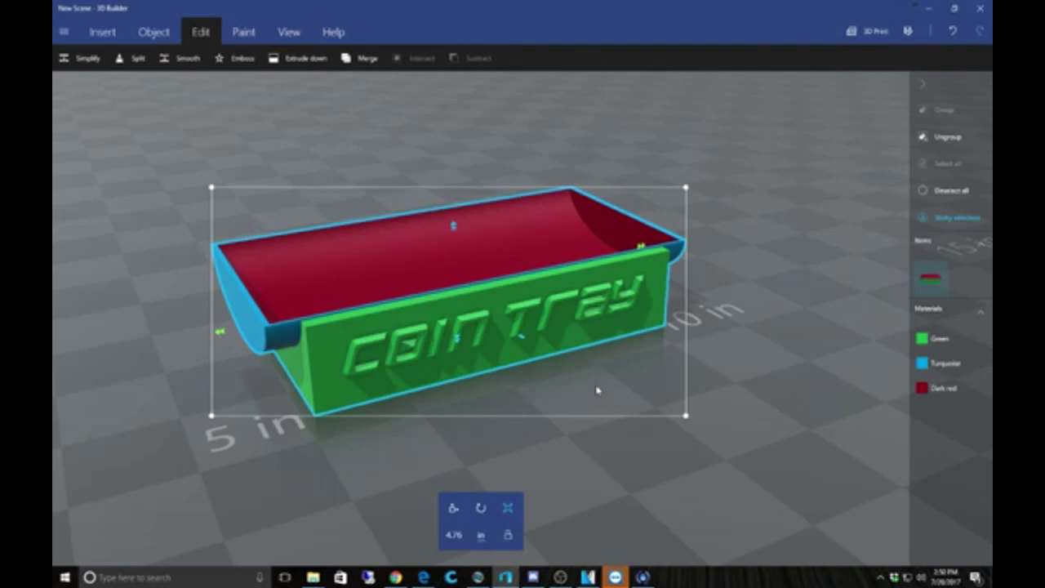
left_click_drag(596, 390, 471, 400)
left_click_drag(596, 403, 438, 436)
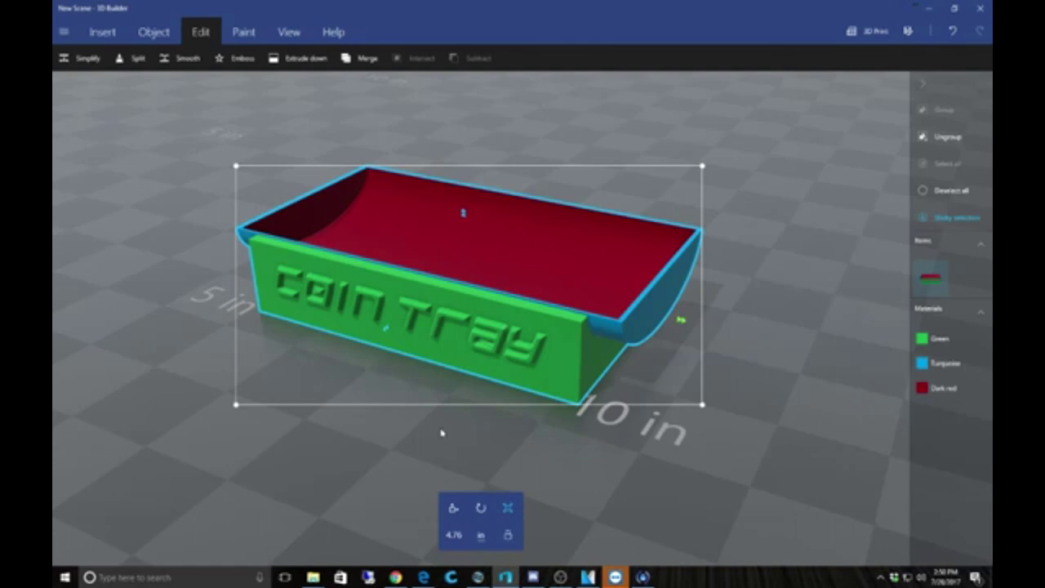
left_click_drag(441, 432, 471, 442)
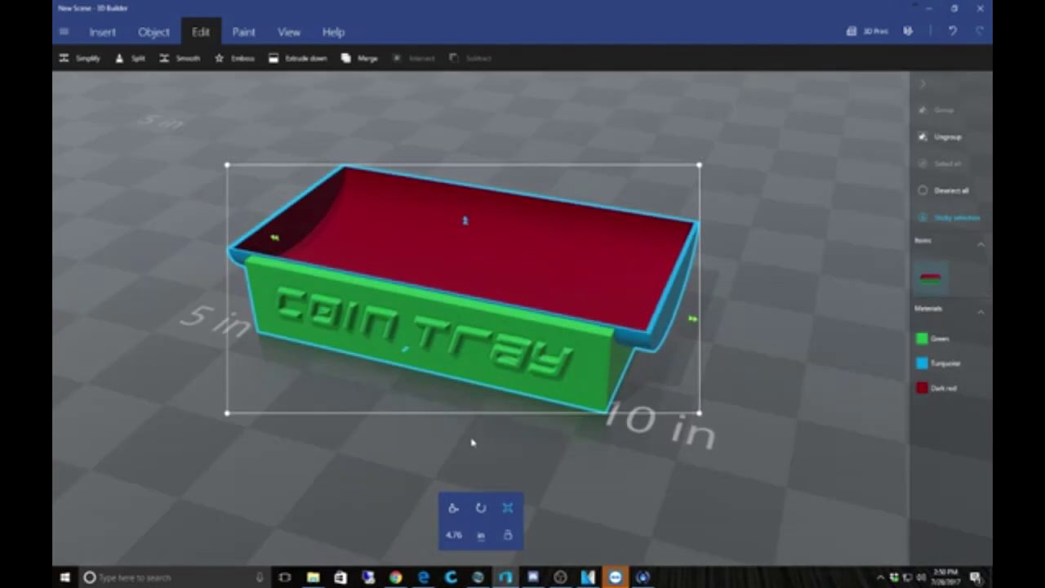
left_click_drag(471, 443, 543, 424)
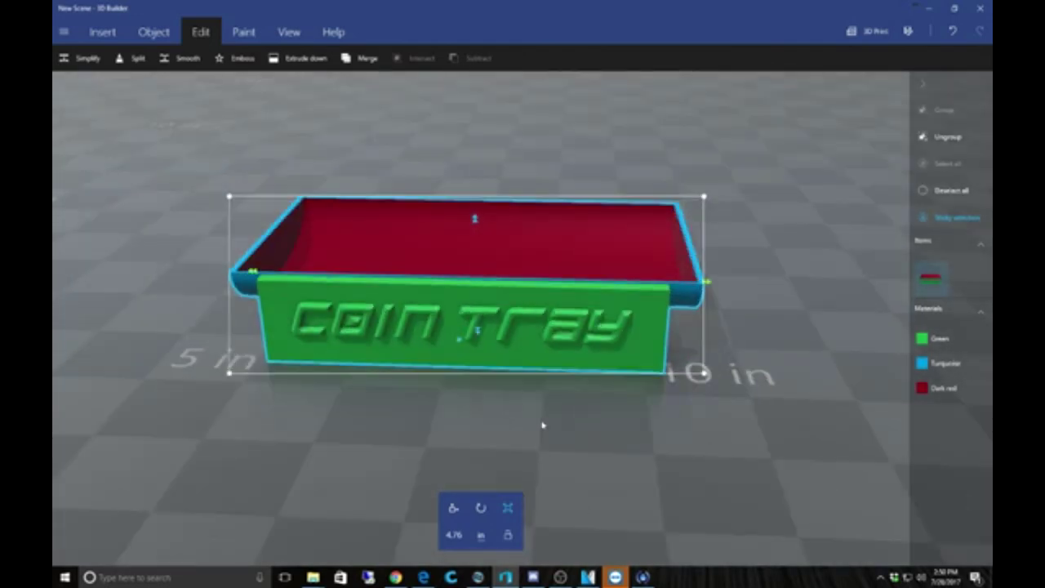